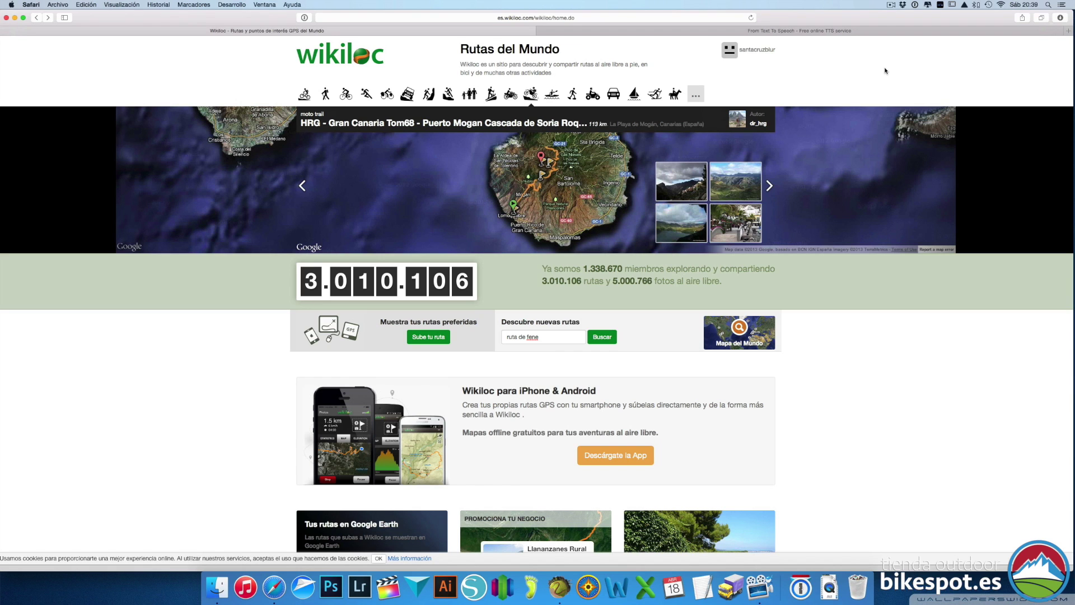
Search Wikiloc's routes for "ruta de fene".
click(548, 336)
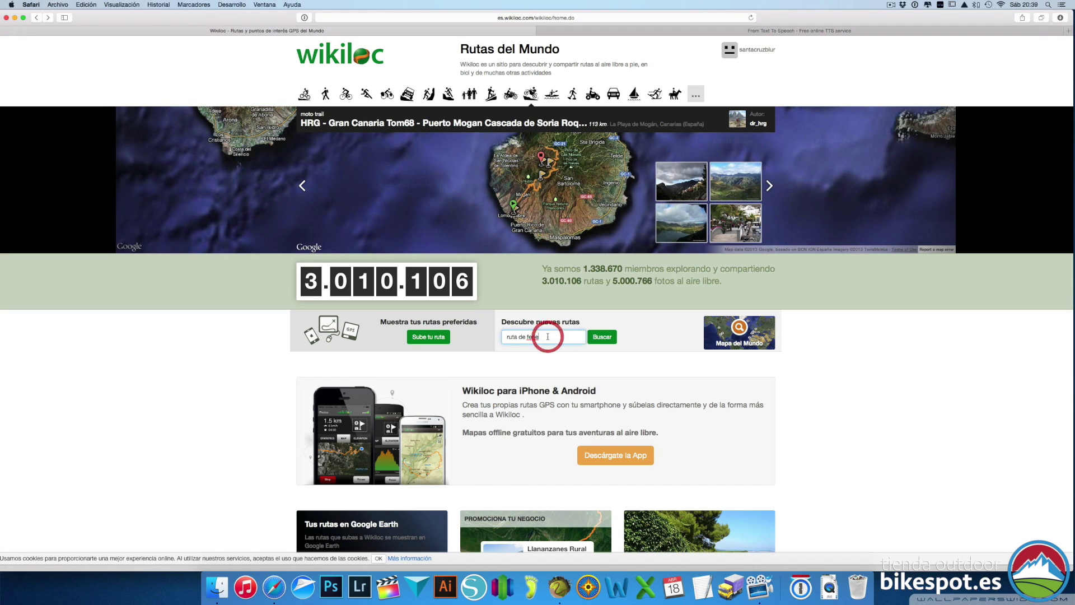
click(665, 329)
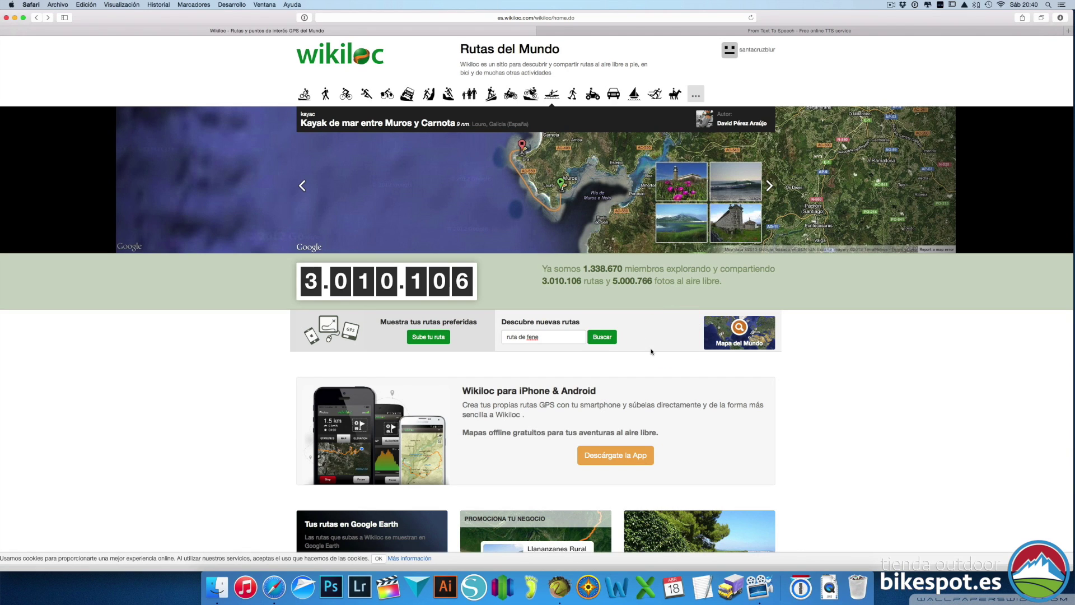
click(602, 337)
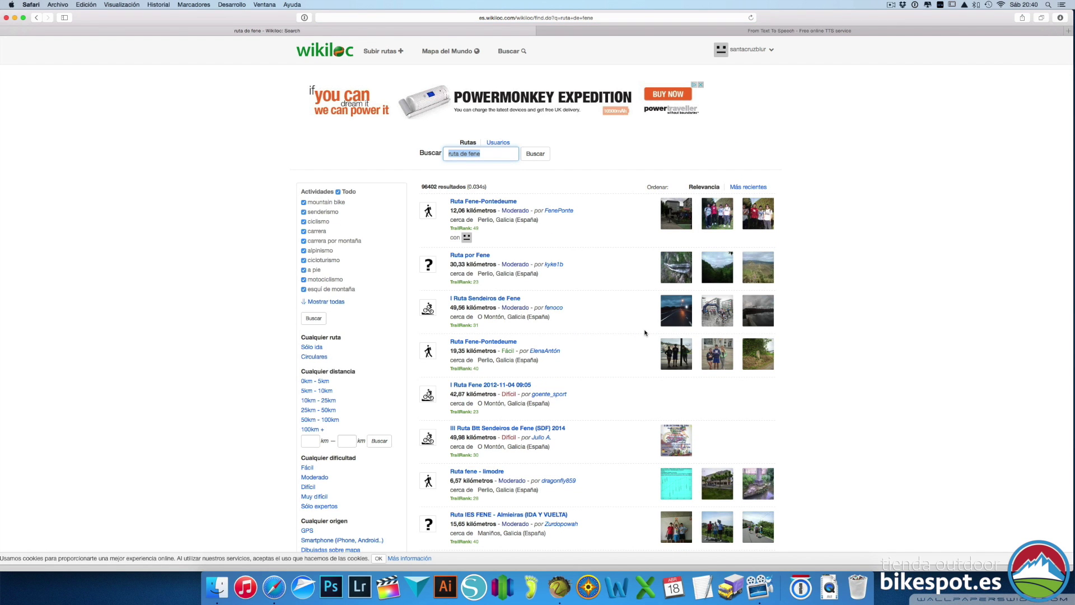
Open the route "III Ruta Btt Sendeiros de Fene (SDF) 2014" from the results and inspect its track on the map.
scroll(640, 330, down, 2)
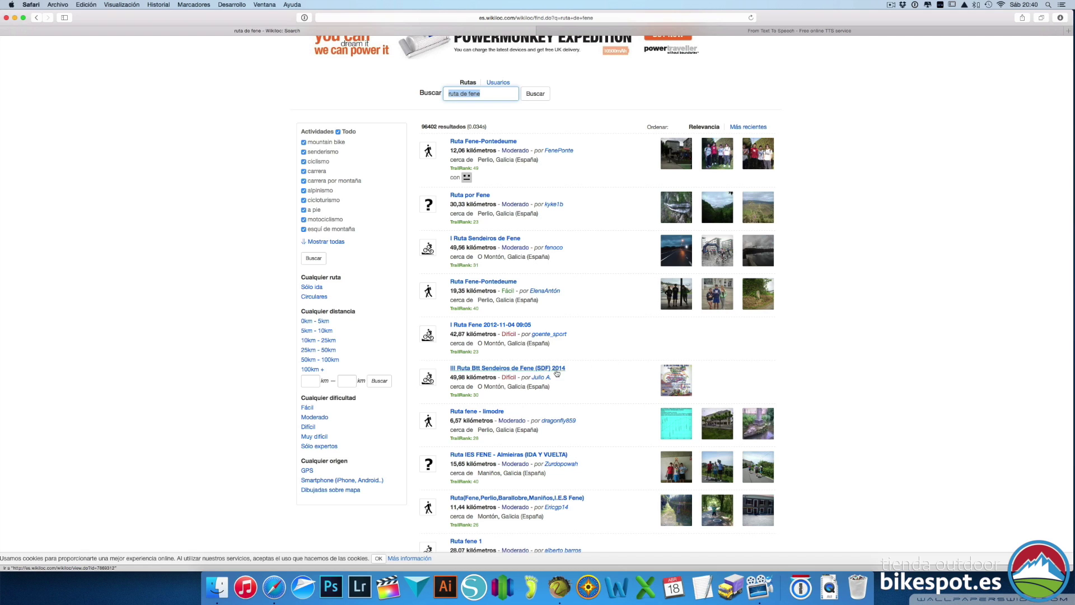
click(538, 370)
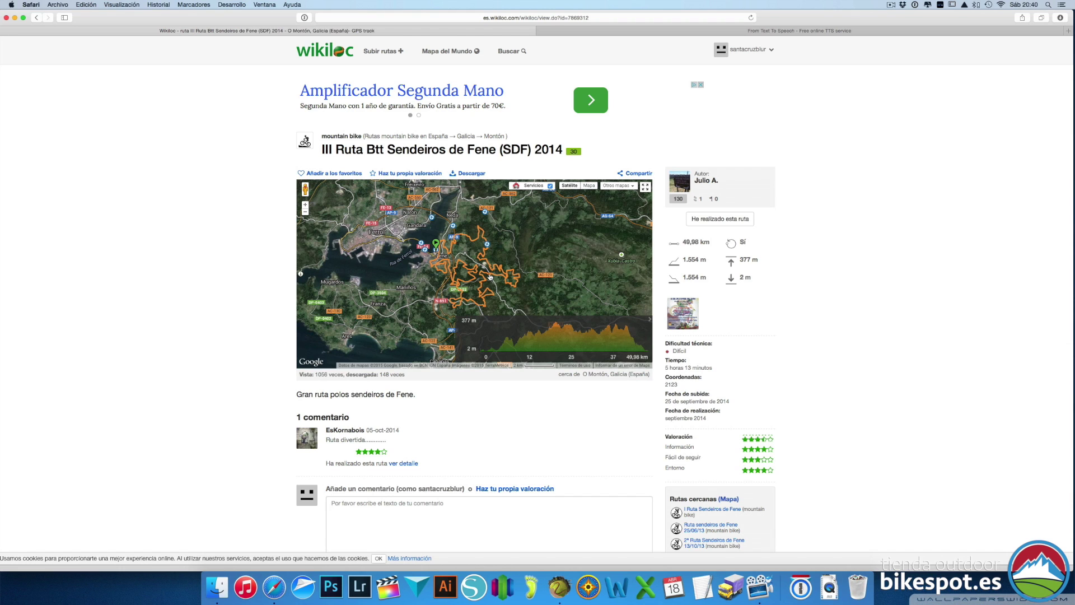
scroll(490, 276, up, 5)
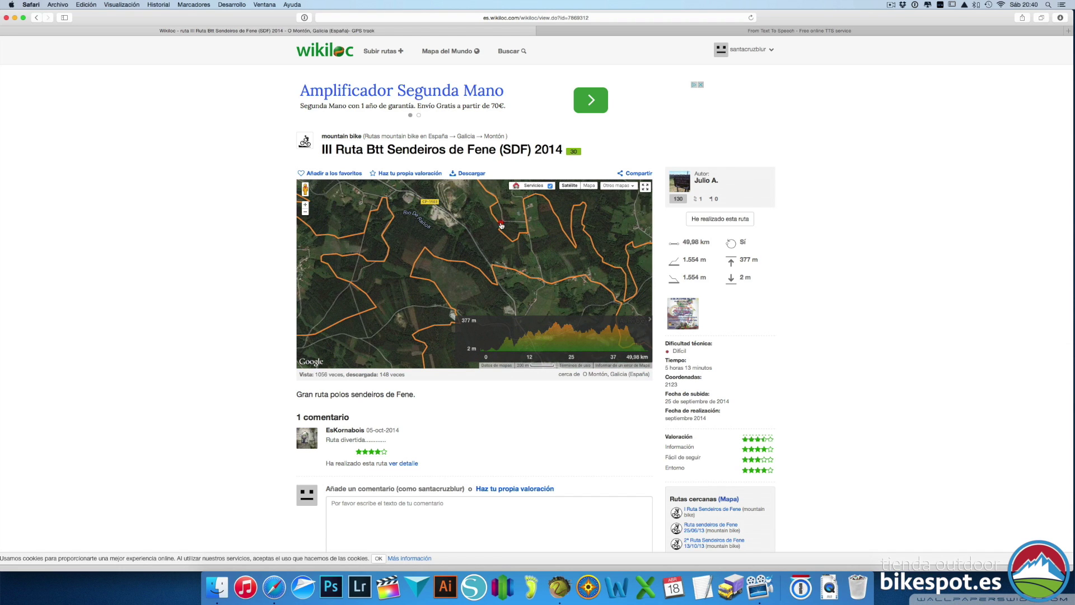
drag(490, 276, 467, 345)
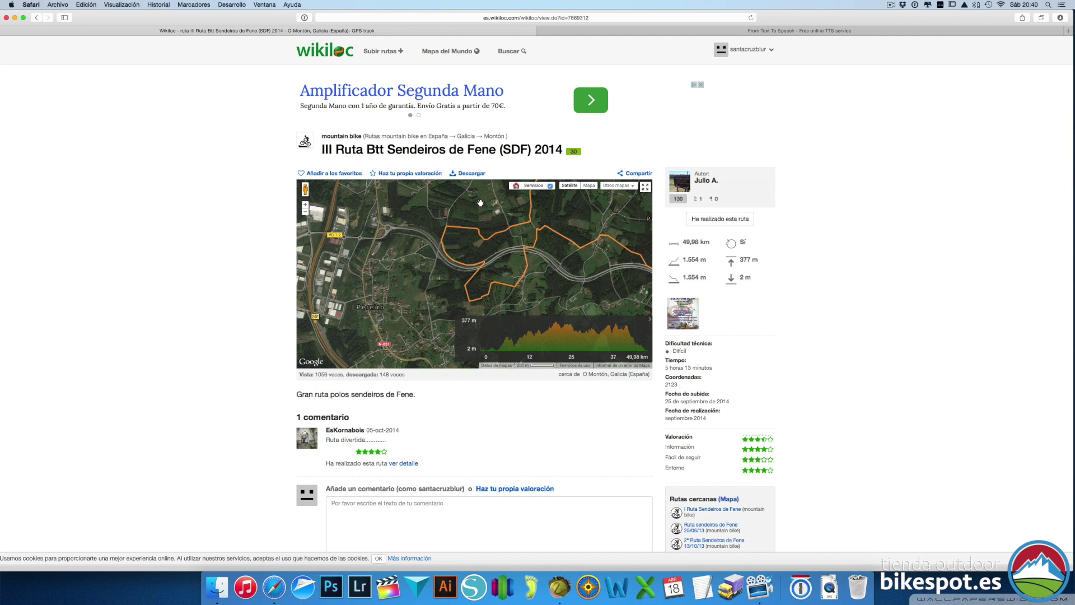
Download the route as a GPX (GPS Exchange Format) file with the original track, and dismiss the download dialog.
click(471, 174)
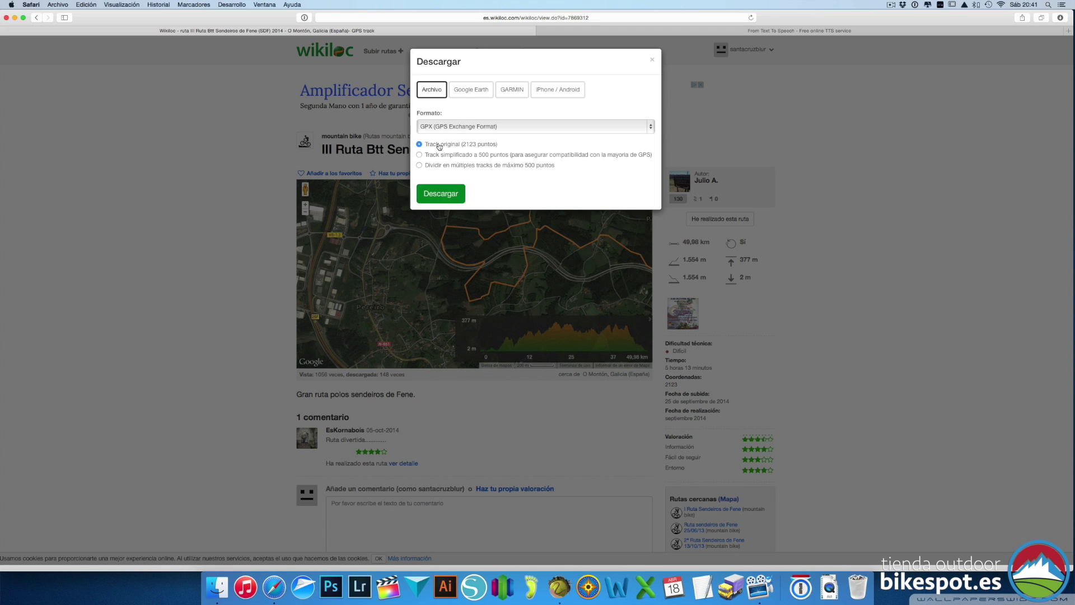
click(440, 195)
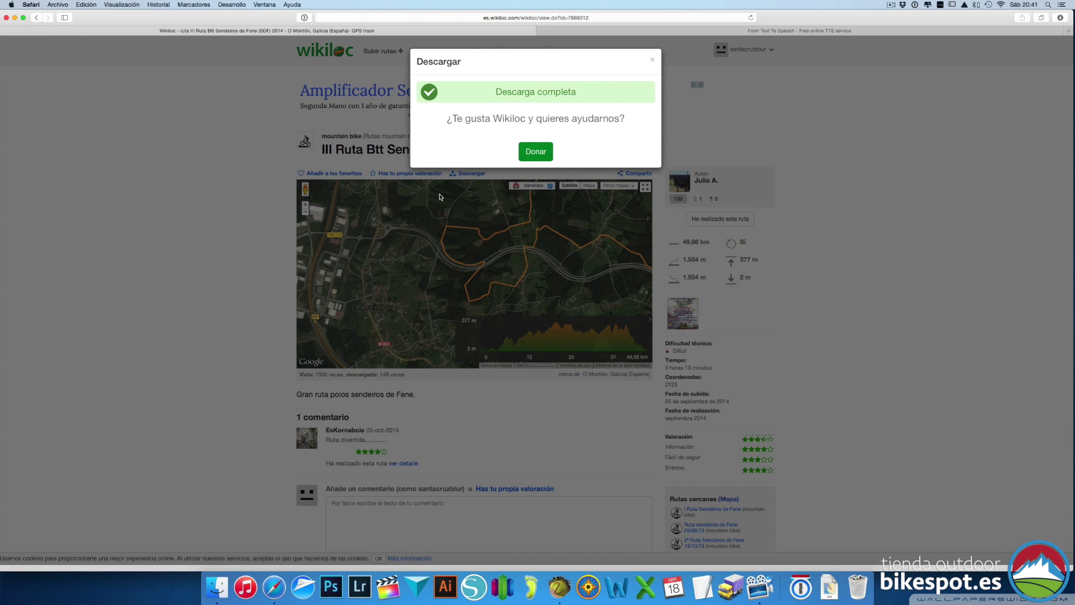
click(652, 60)
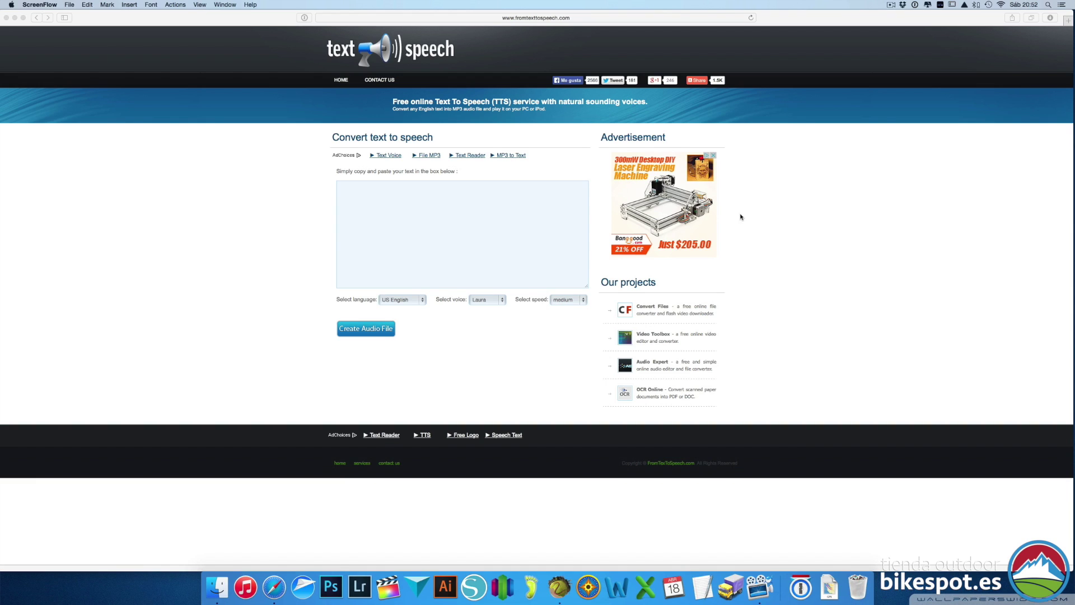
Enter "Subida de 1,5 kilometros al 5 por ciento" as the text for speech conversion.
click(419, 200)
click(411, 193)
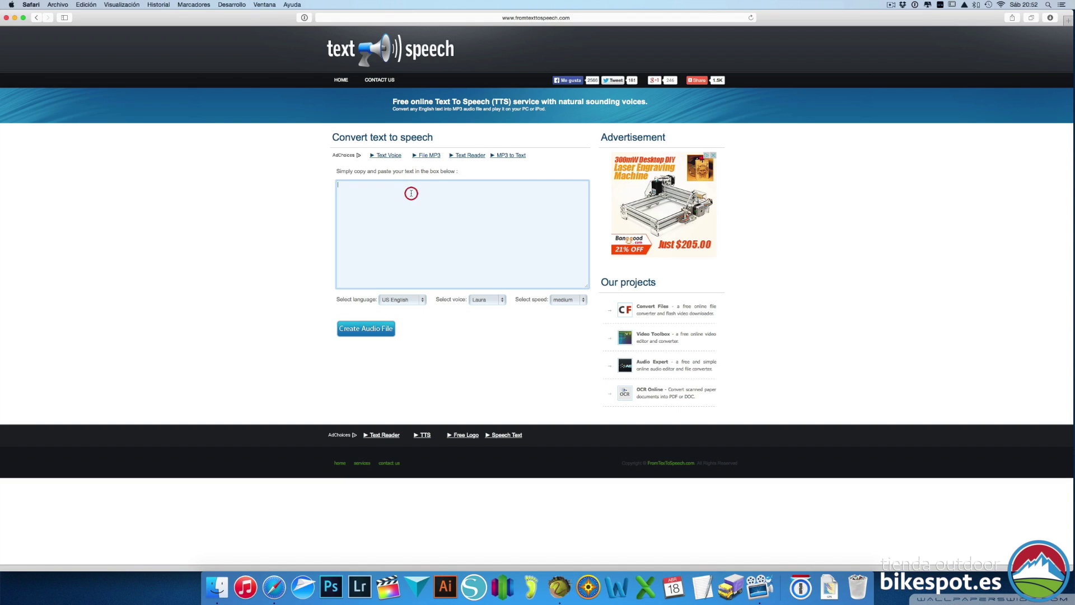
text(Subida de 1,5 kilometros al 5 por ciento)
click(443, 191)
Create the audio file in Spanish with the Maria voice at medium speed.
click(420, 300)
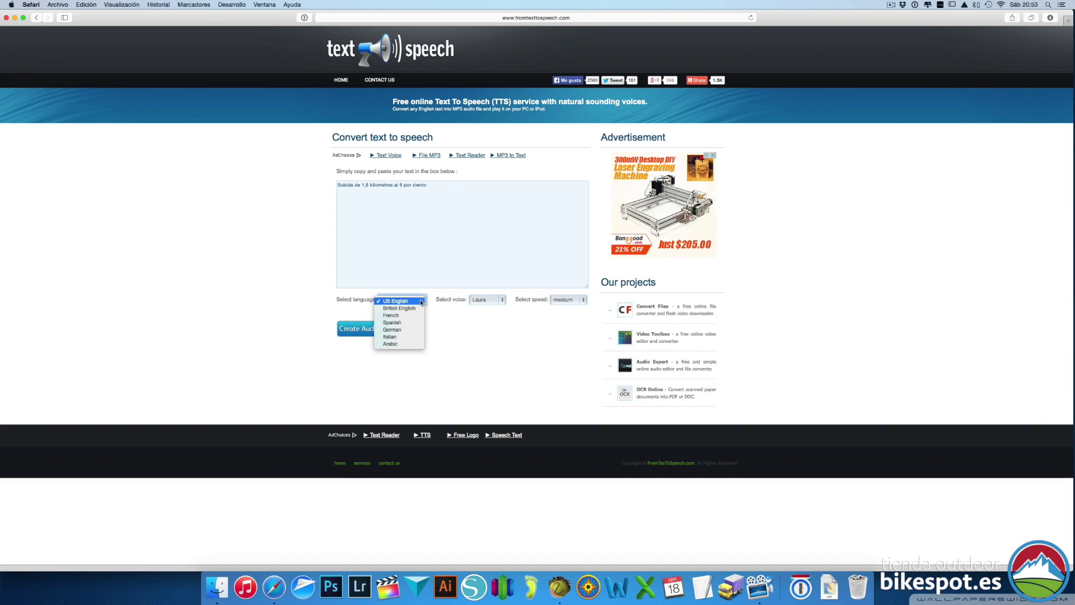
click(404, 324)
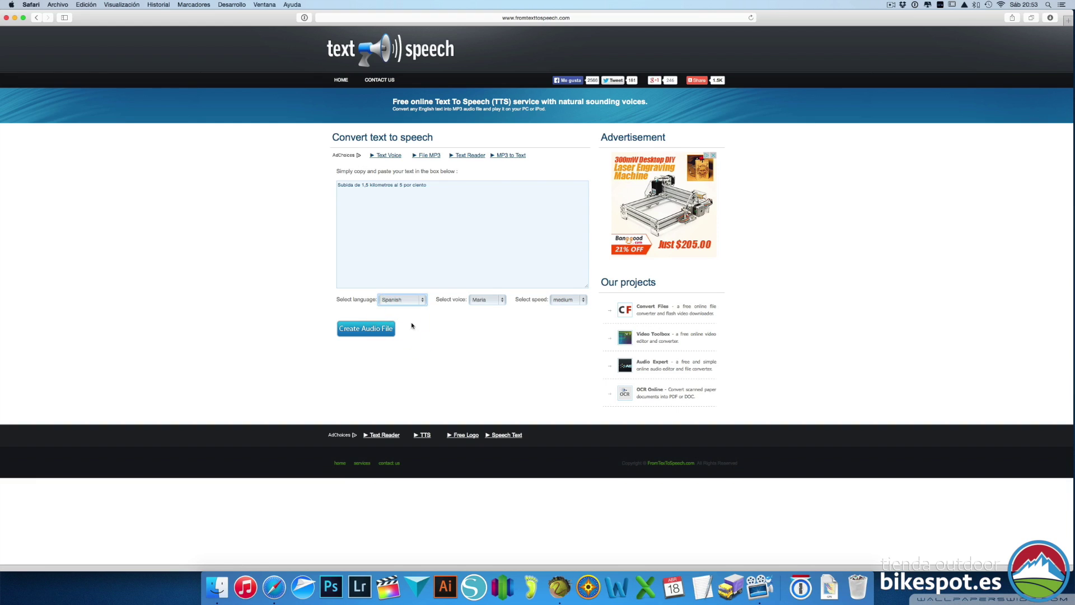
click(502, 300)
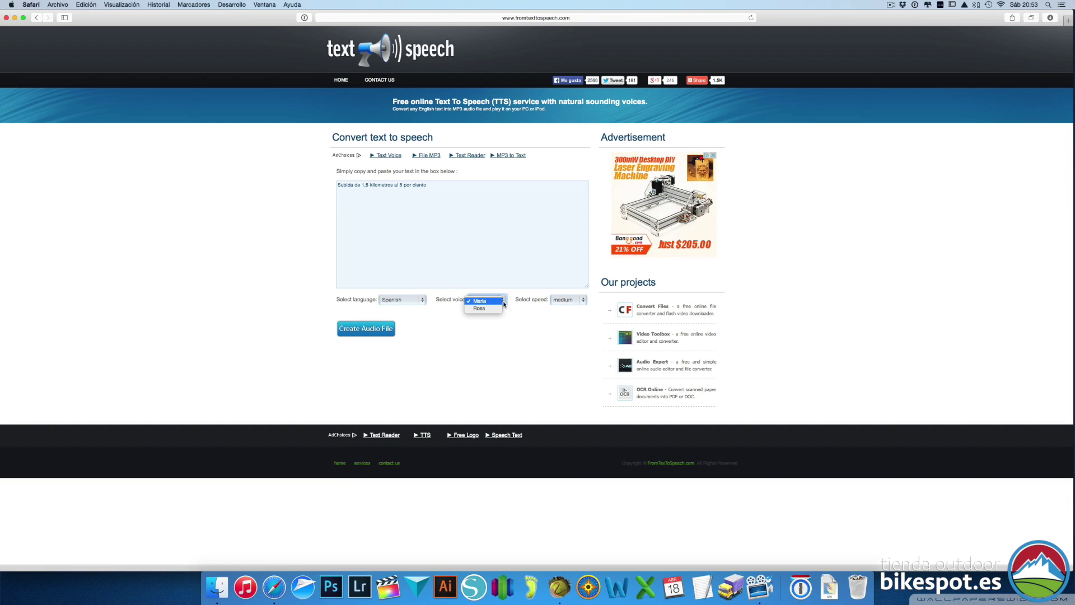
click(537, 312)
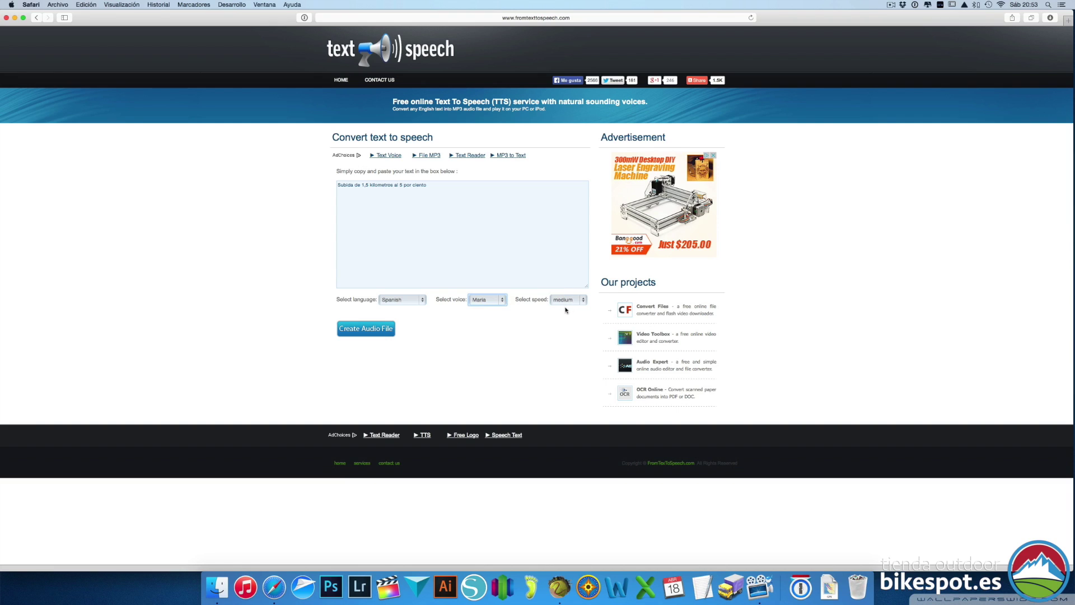
click(583, 301)
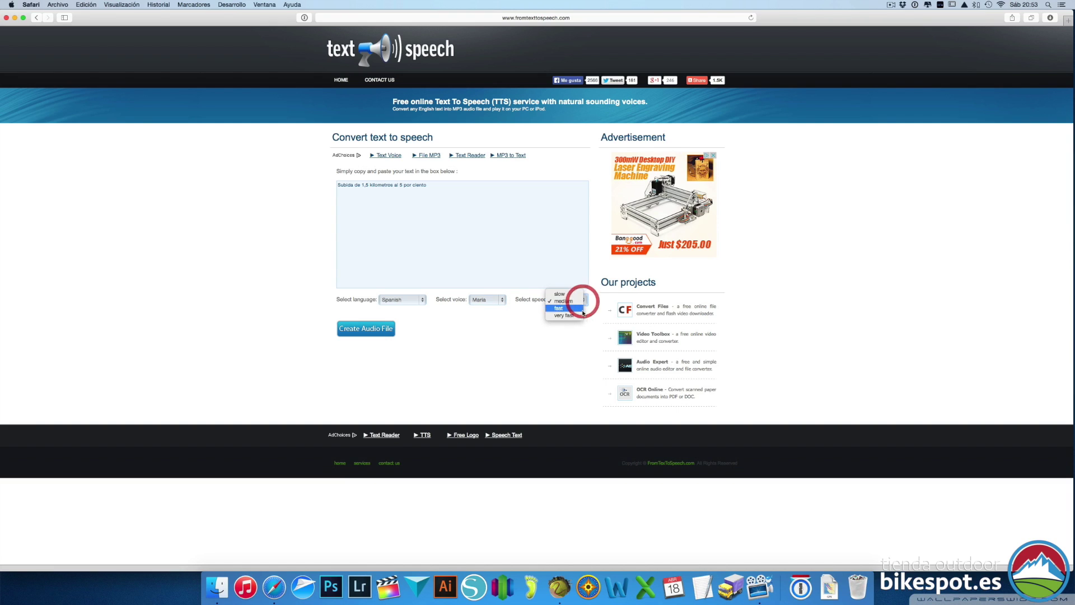
click(580, 346)
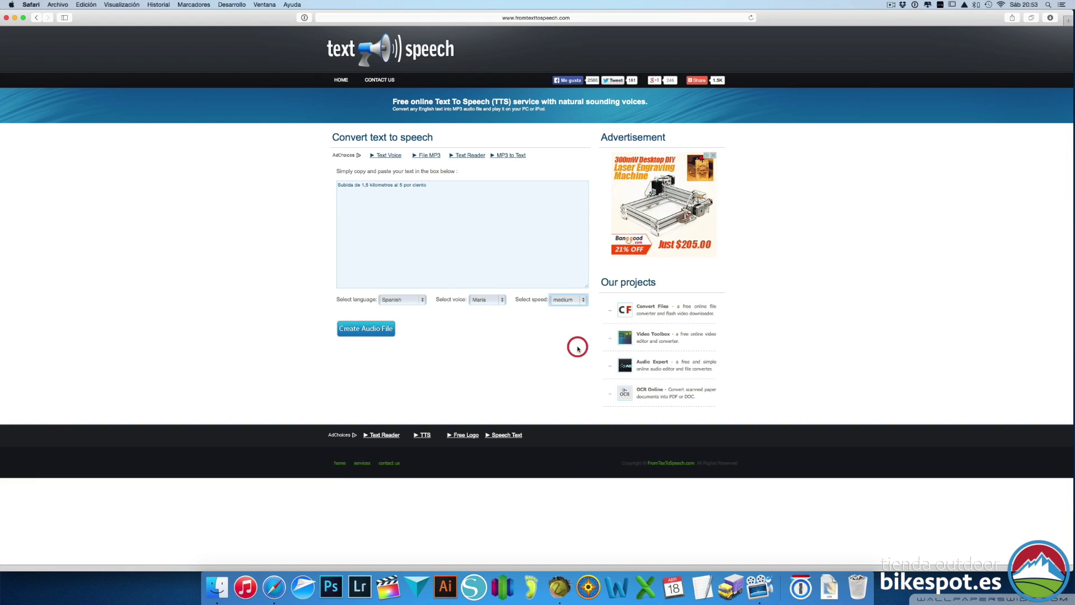
click(365, 331)
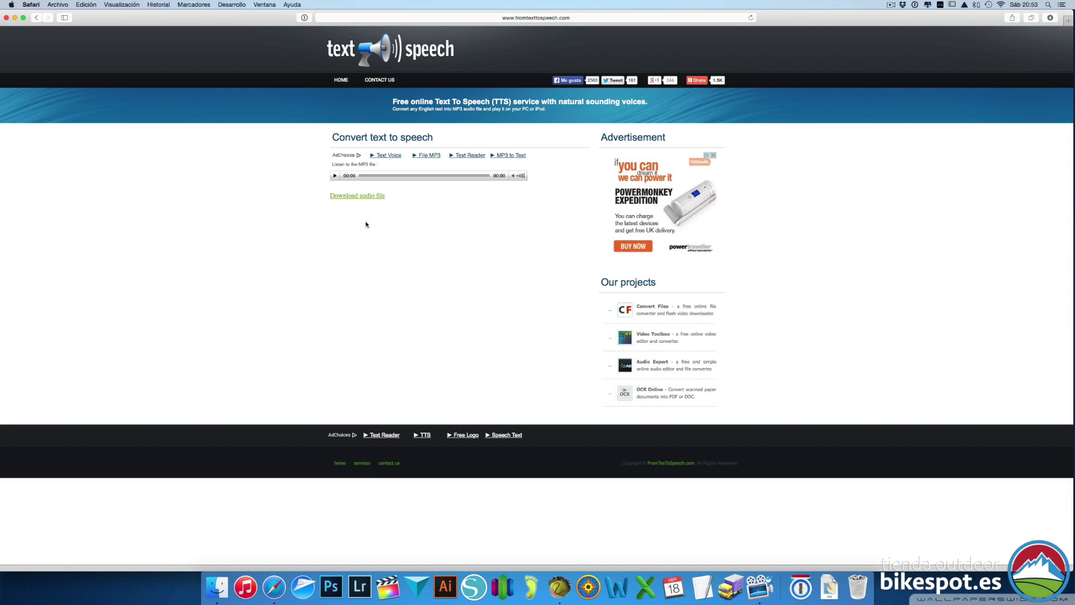
Listen to the generated MP3 and bring up the options for its download link.
click(335, 176)
click(335, 176)
click(334, 175)
right_click(355, 197)
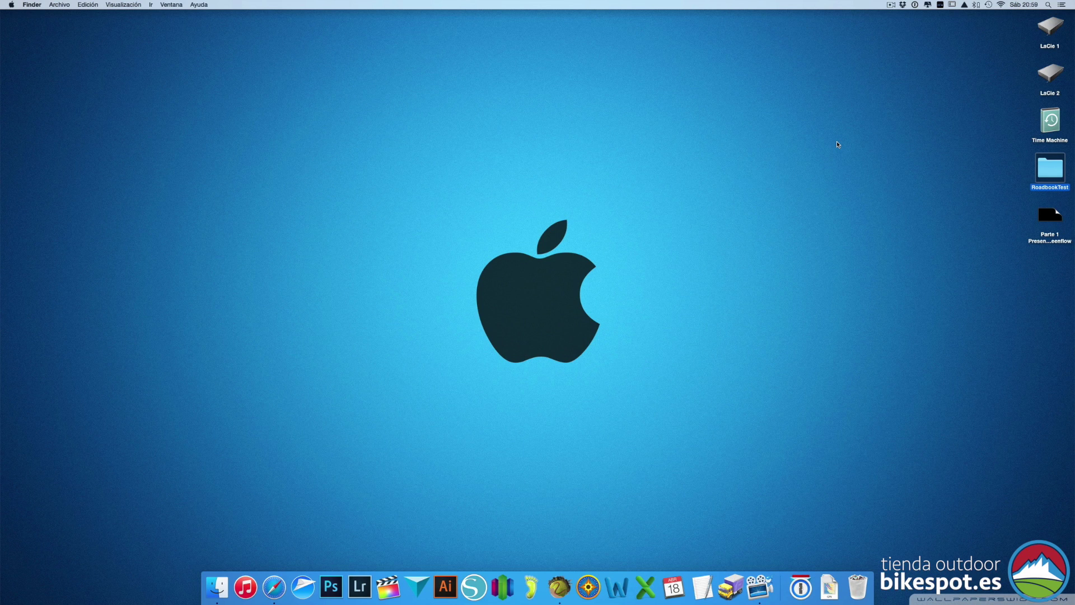
Open the RoadbookTest folder on the desktop and preview its WAV files from "Girar a la derecha.wav" to "Subida al 5 por ciento.wav".
double_click(1044, 169)
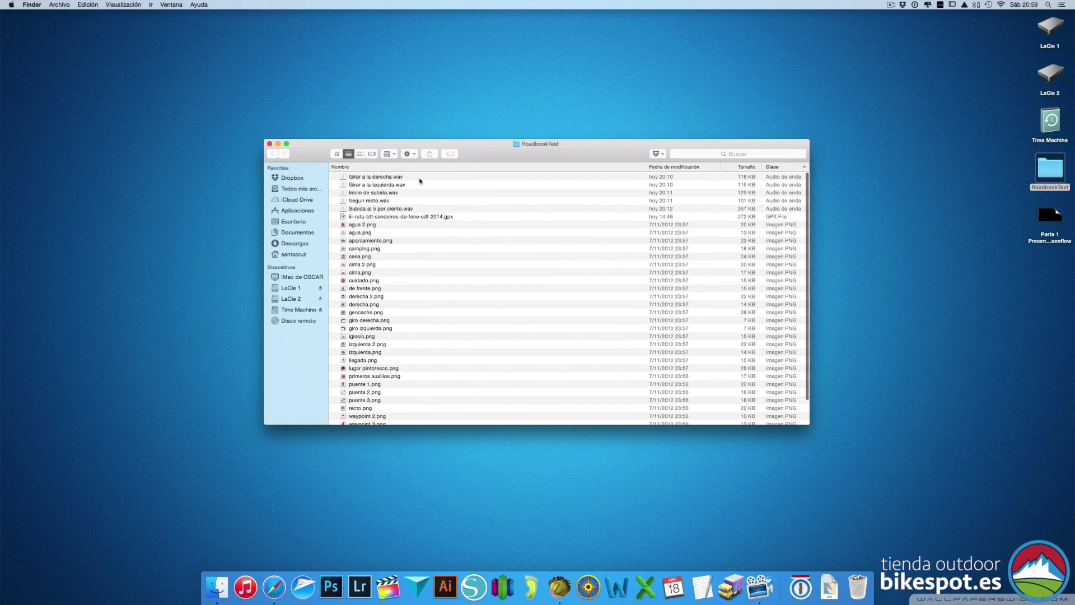
click(401, 178)
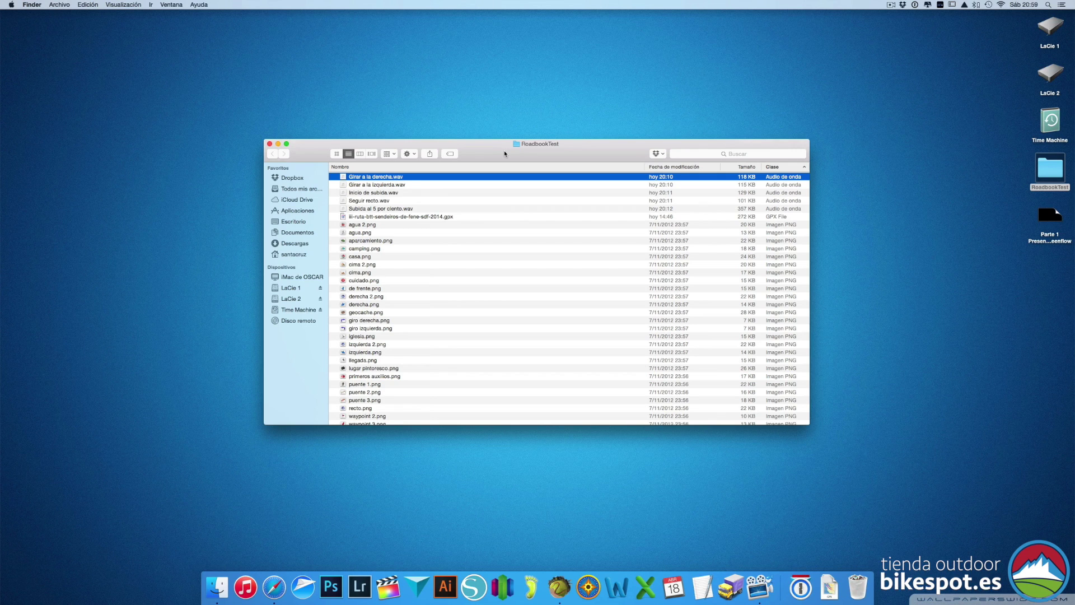
key(space)
key(Down)
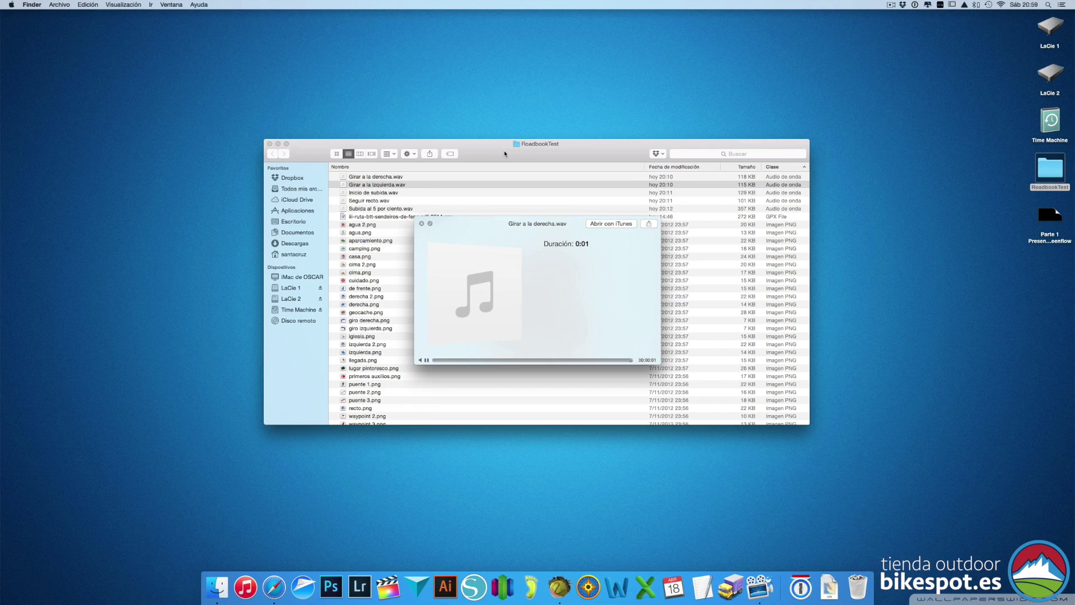
key(Down)
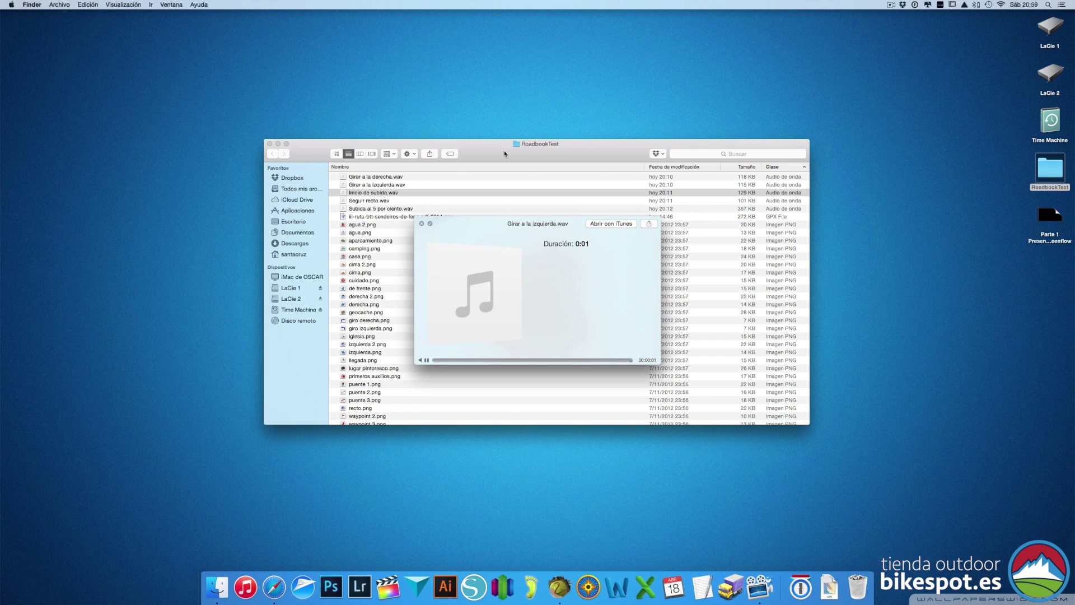
key(Down)
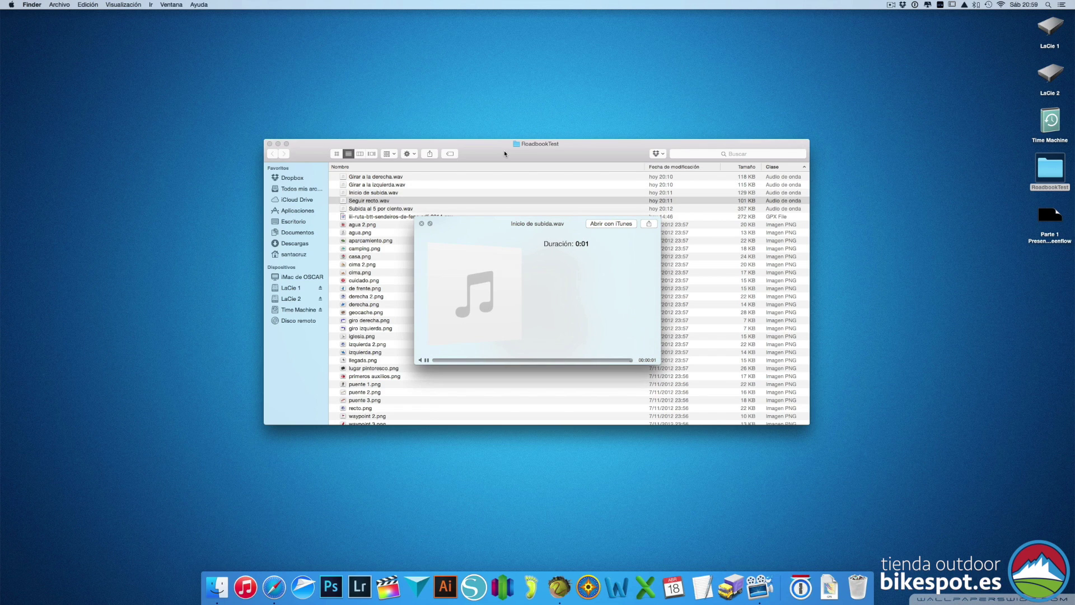
key(Down)
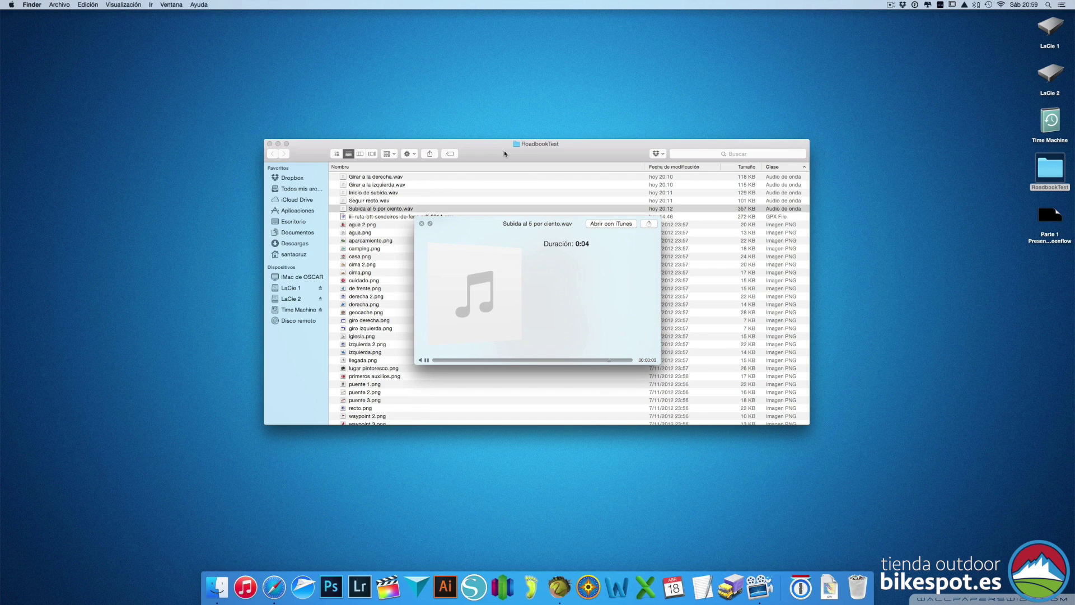
key(space)
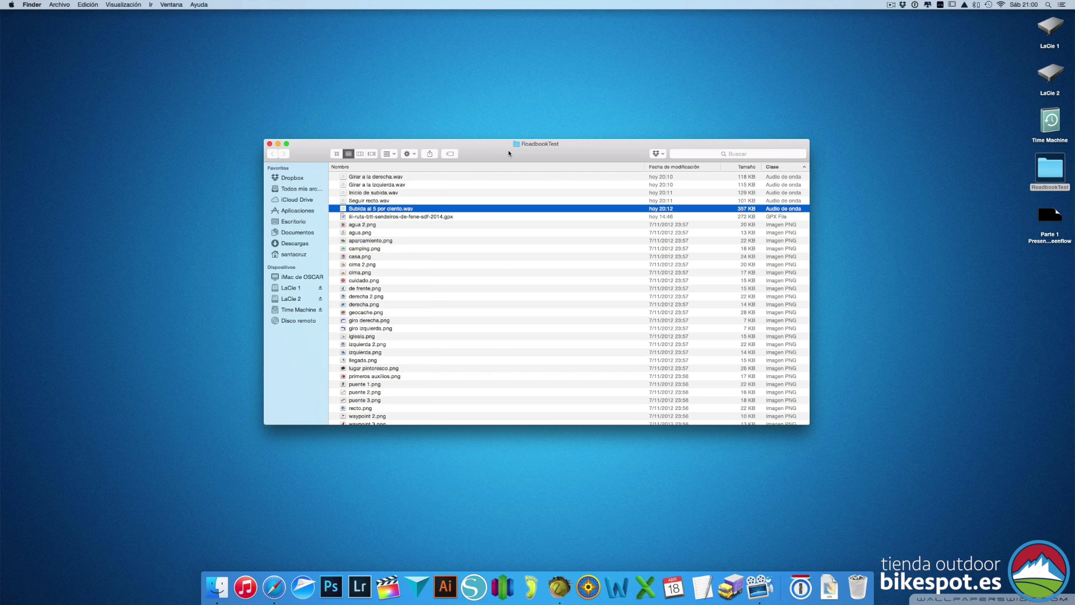
Preview the PNG icons in the RoadbookTest folder from "agua 2.png" to "cuidado.png", and close the preview.
click(508, 149)
click(364, 225)
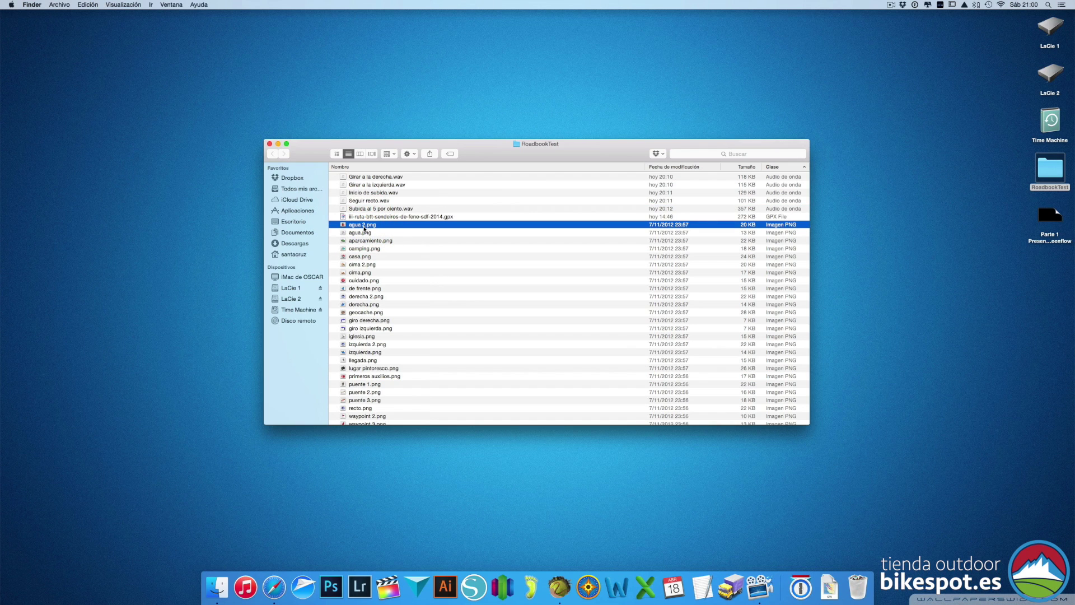
key(space)
key(Down)
key(Down)
key(Down)
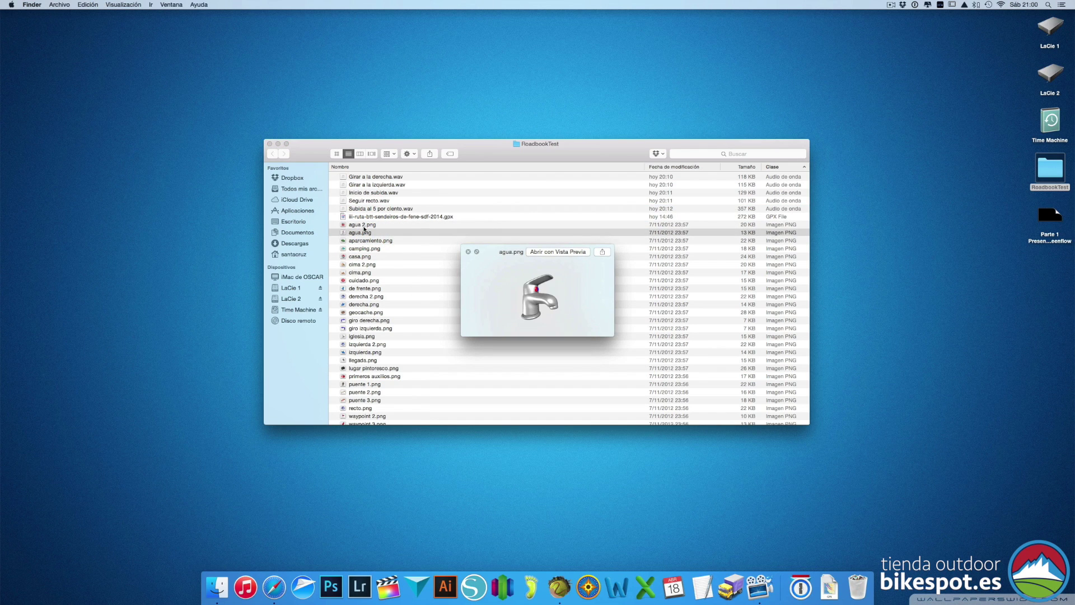
key(Down)
key(Down)
key(Down)
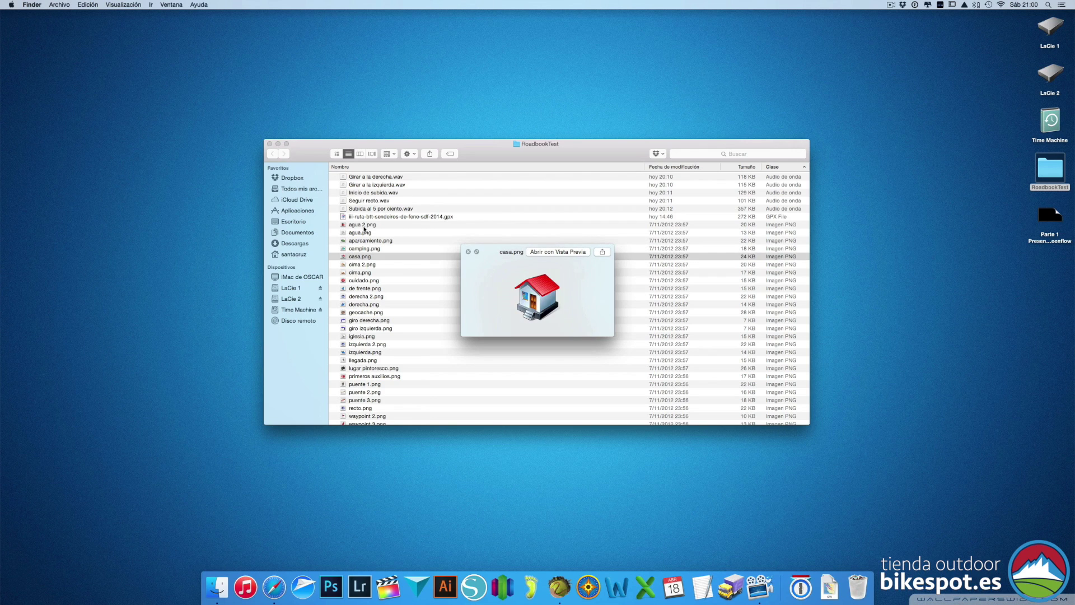
key(Down)
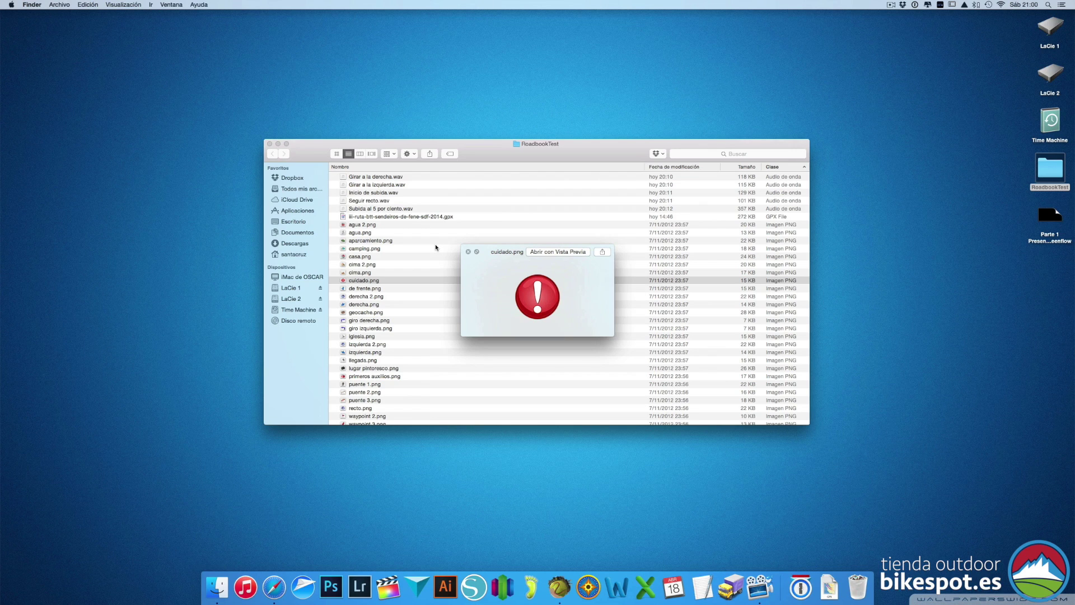
click(468, 251)
drag(484, 152, 531, 154)
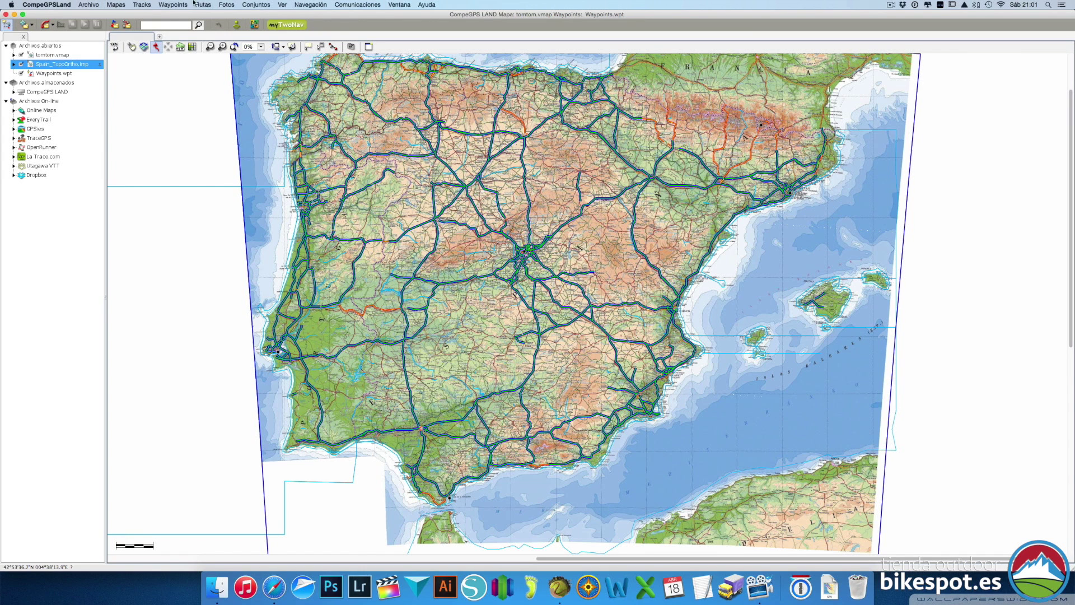
Open the ruta-btt GPX track from the RoadbookTest folder on the desktop.
click(144, 5)
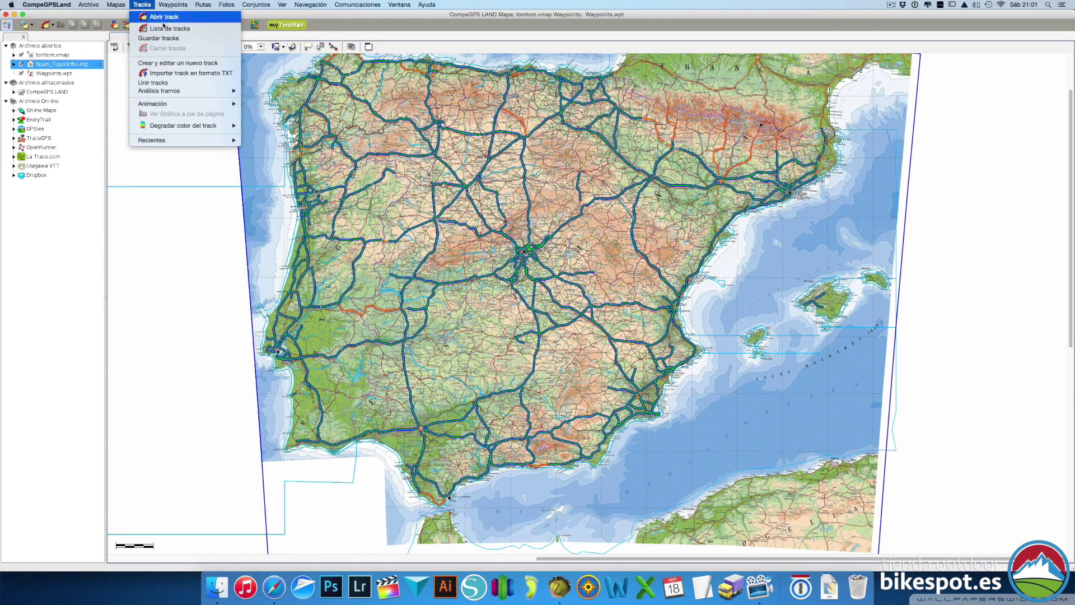
click(164, 17)
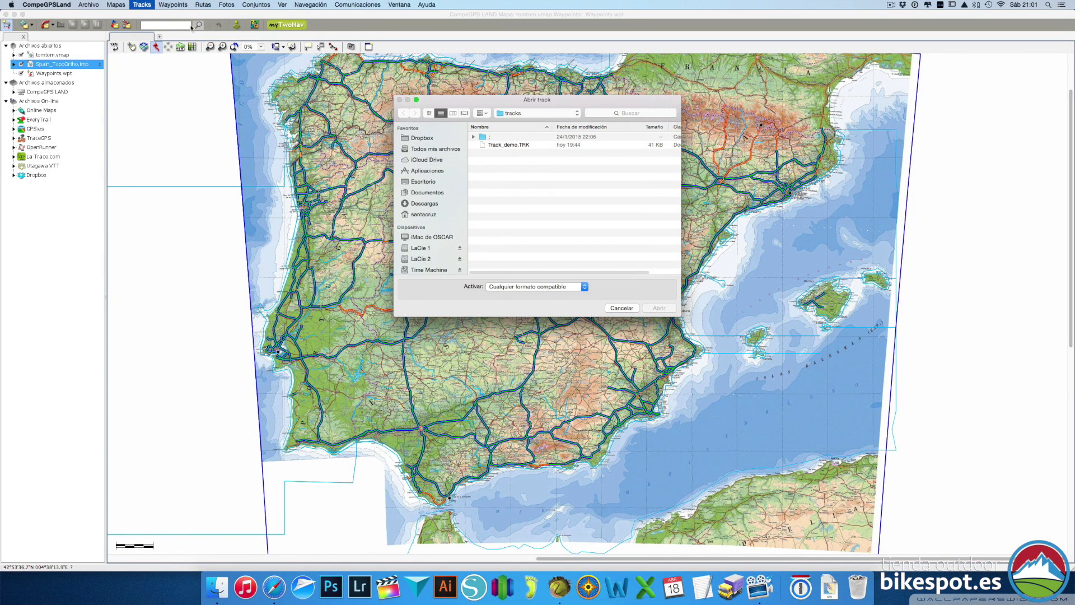
click(422, 182)
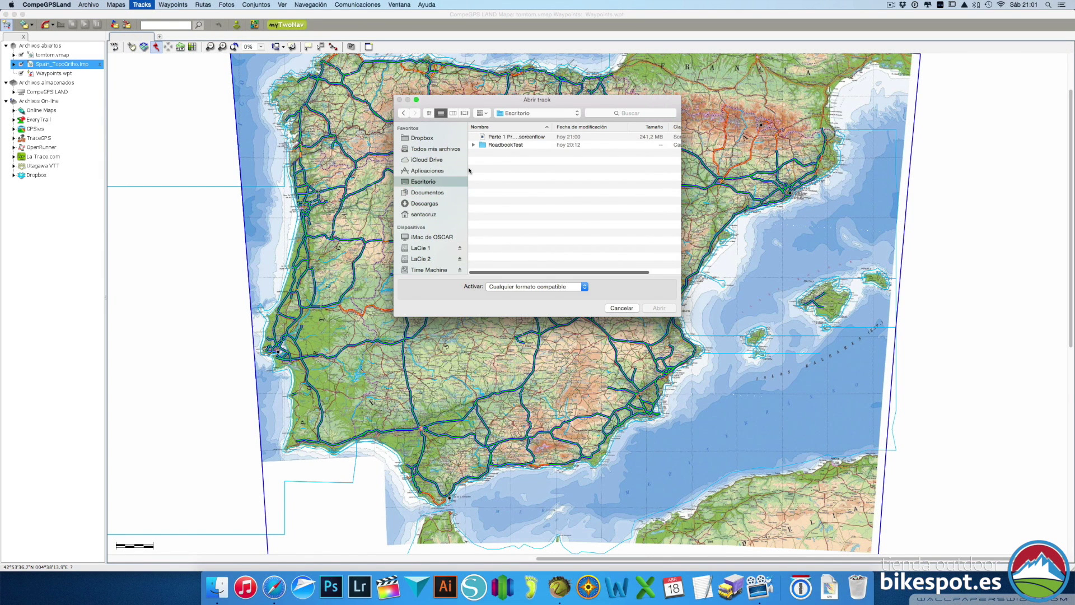
click(489, 146)
double_click(490, 145)
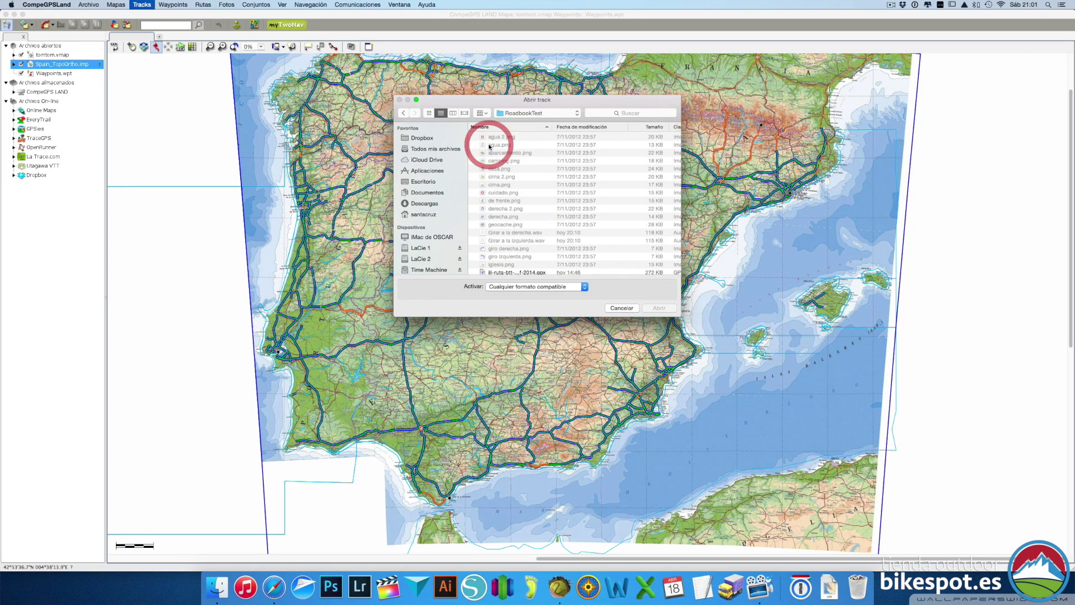
scroll(535, 202, down, 3)
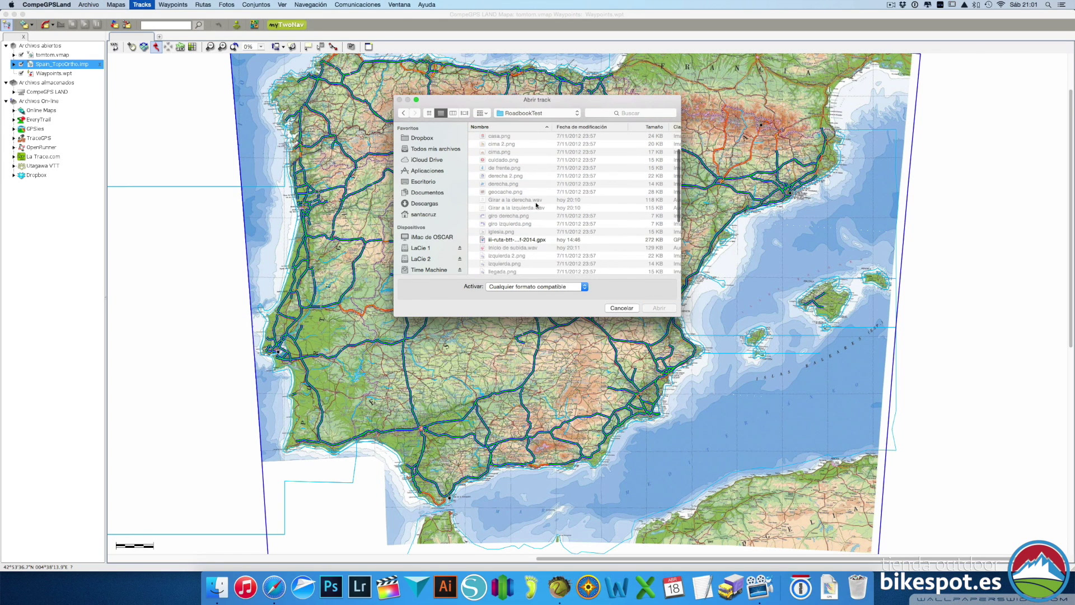
click(536, 241)
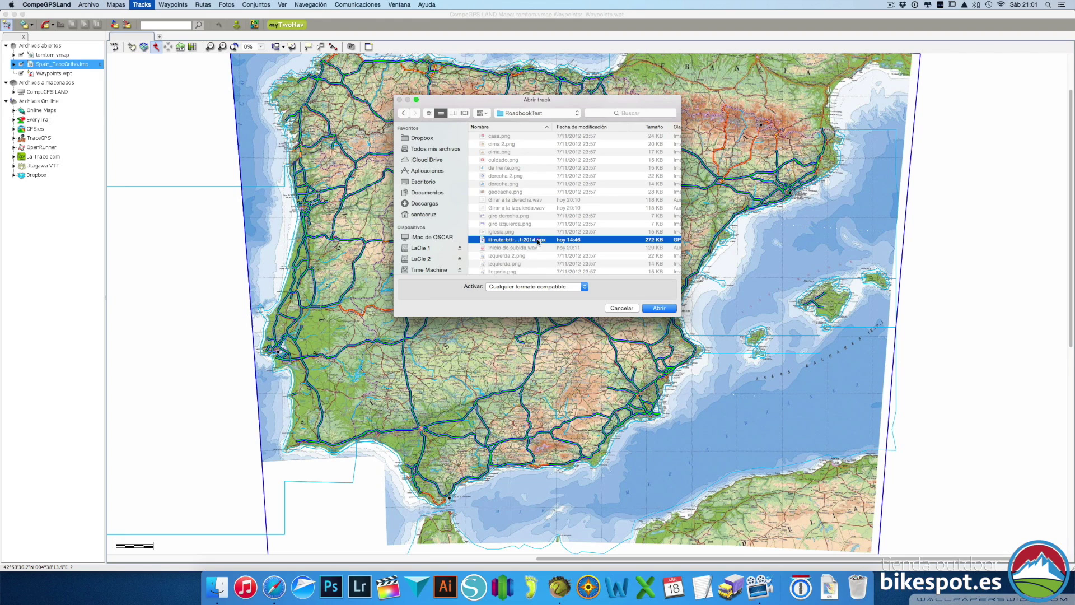
click(660, 308)
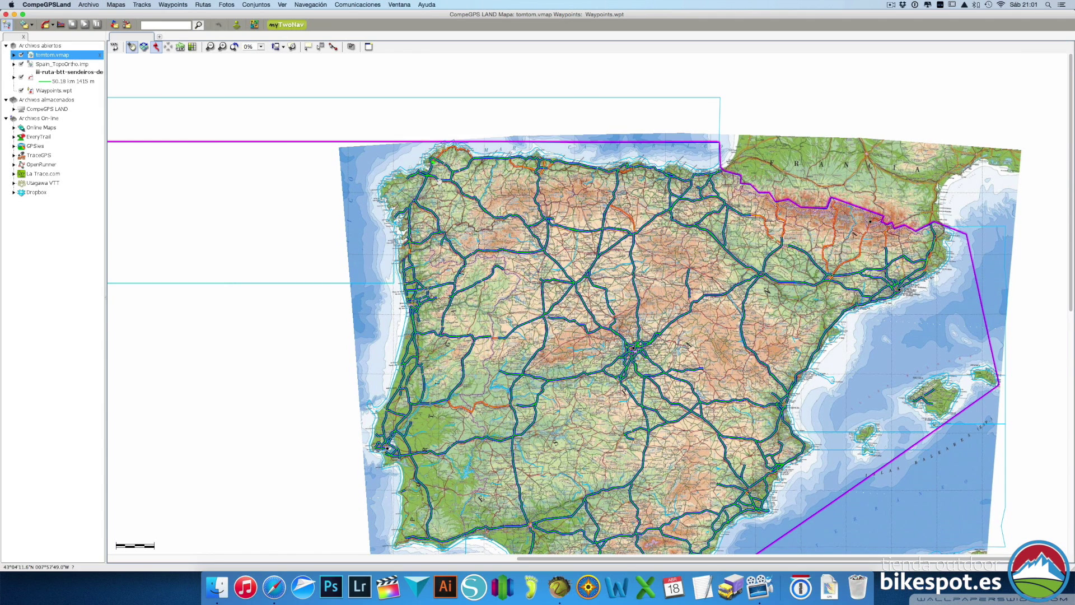
Zoom the map to the loaded track and examine its course over the topographic map and aerial imagery.
click(64, 77)
right_click(63, 77)
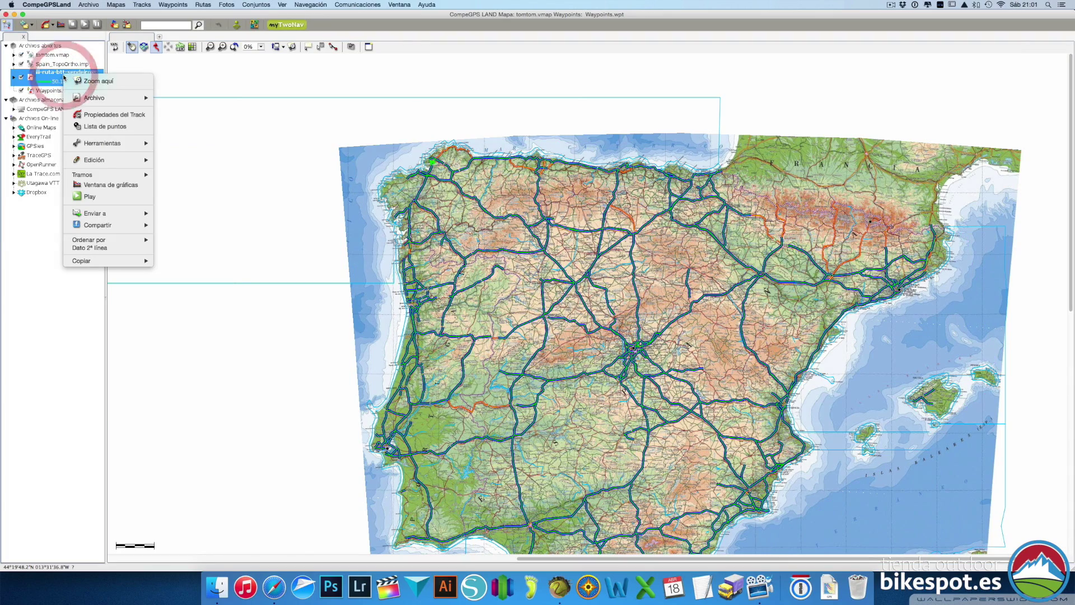
click(99, 81)
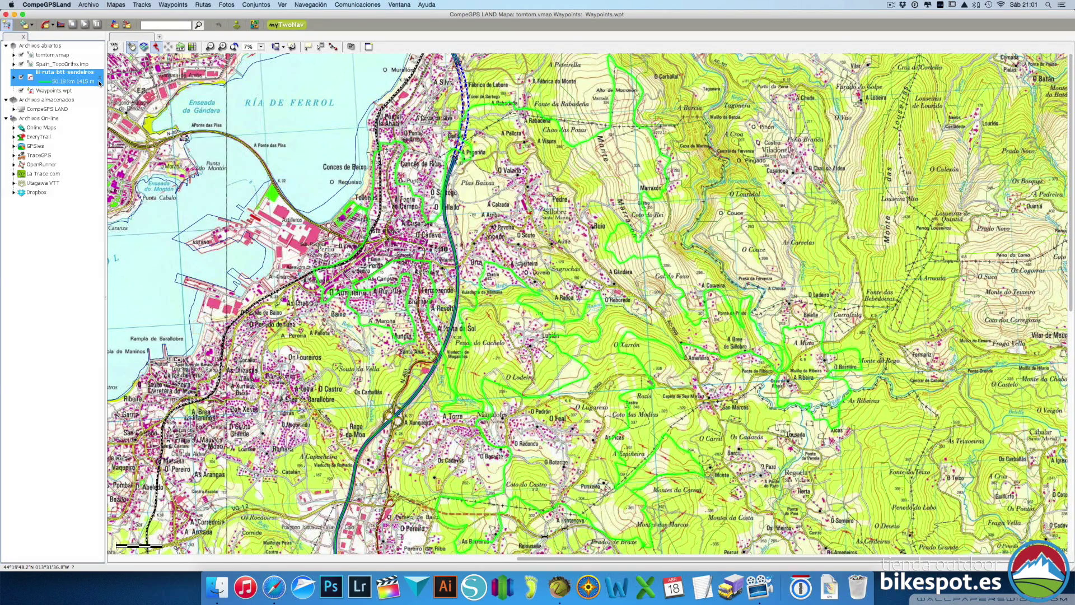
click(59, 77)
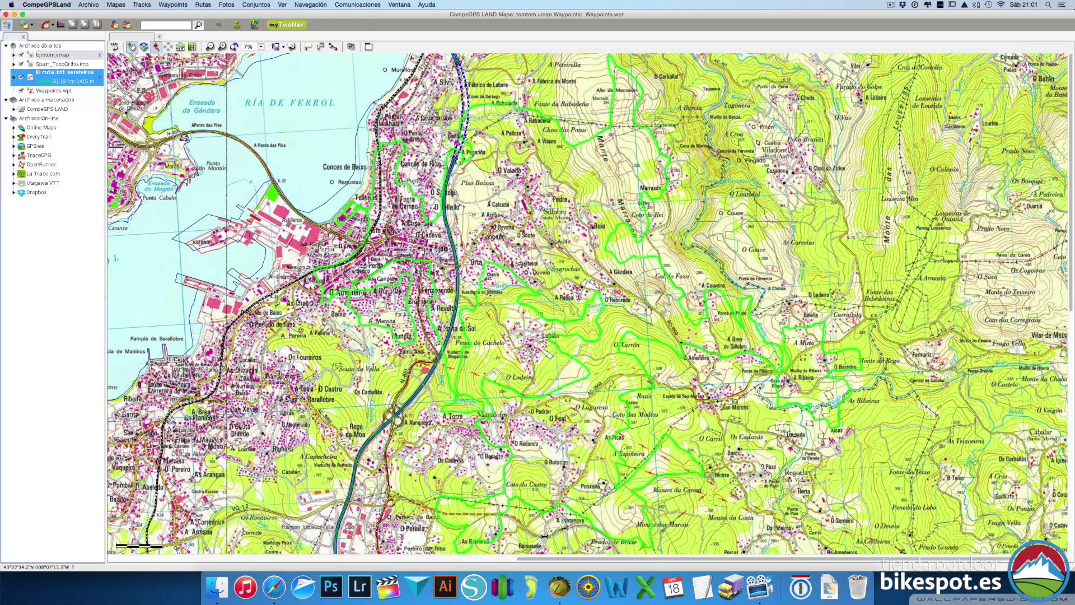
scroll(670, 370, up, 2)
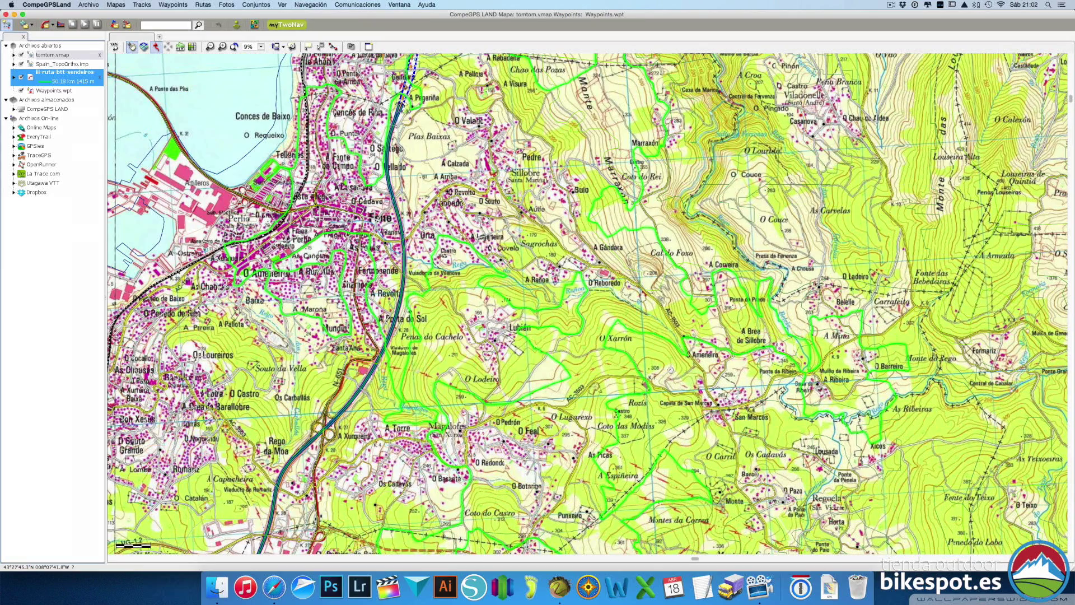
scroll(669, 369, up, 1)
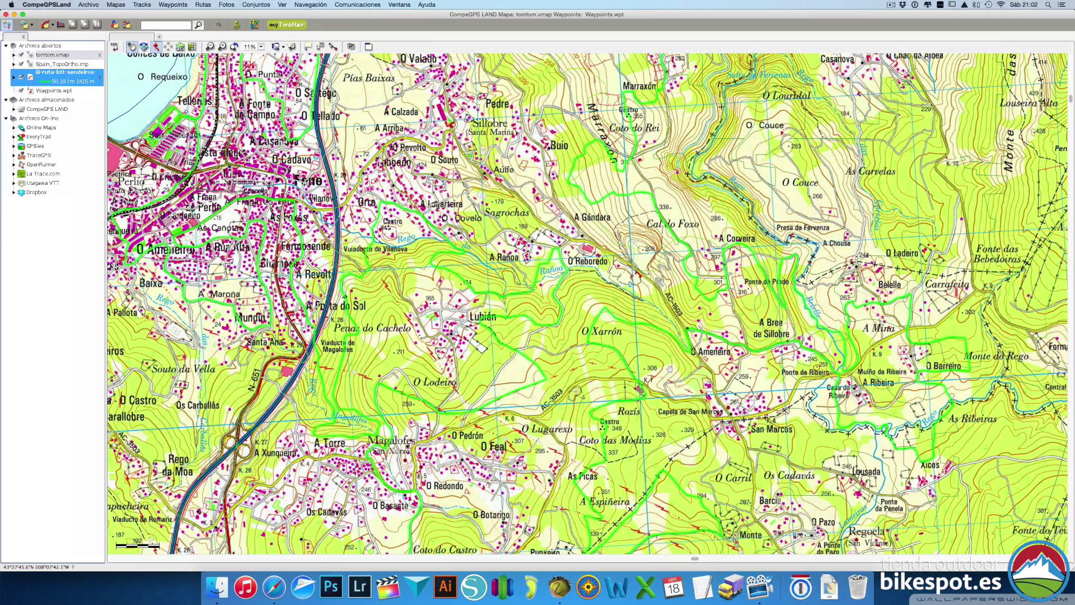
scroll(670, 368, up, 2)
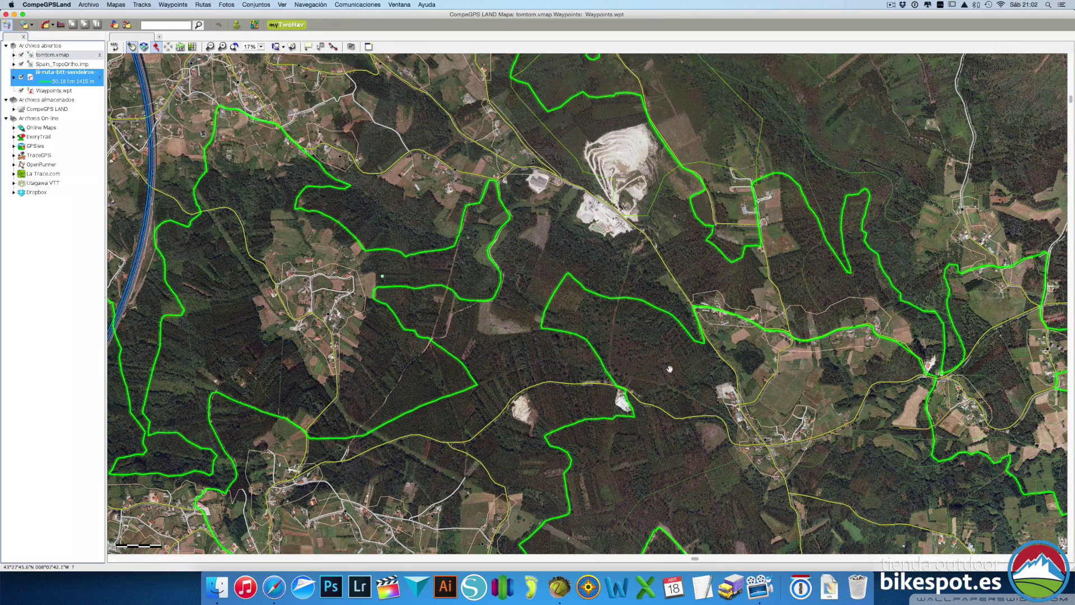
drag(663, 295, 700, 233)
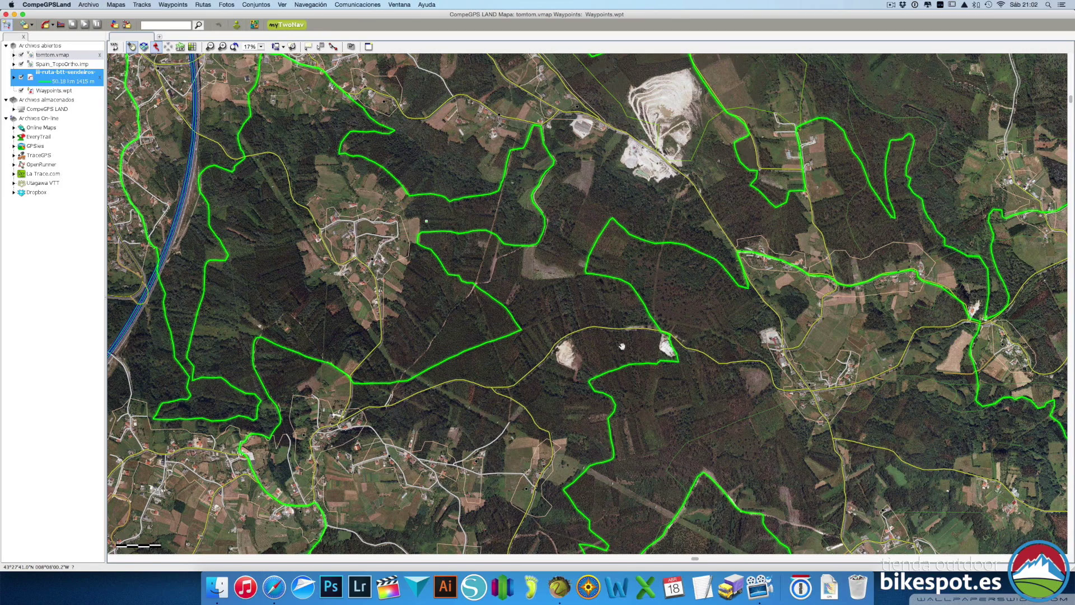
scroll(623, 346, down, 1)
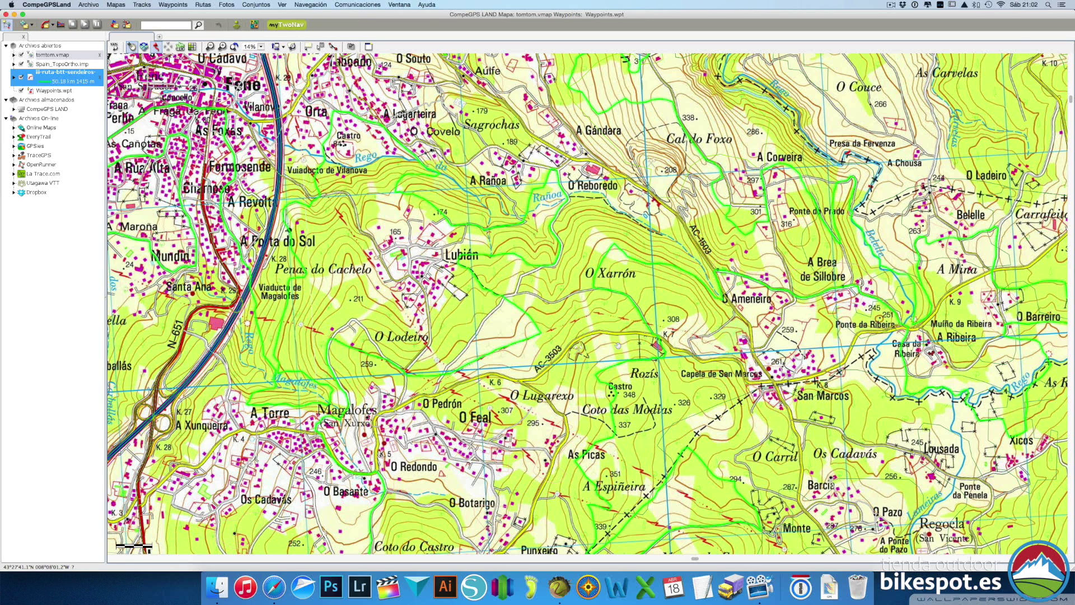
Widen the file list to fit the full track name and show the GPX track's properties.
drag(106, 51, 182, 55)
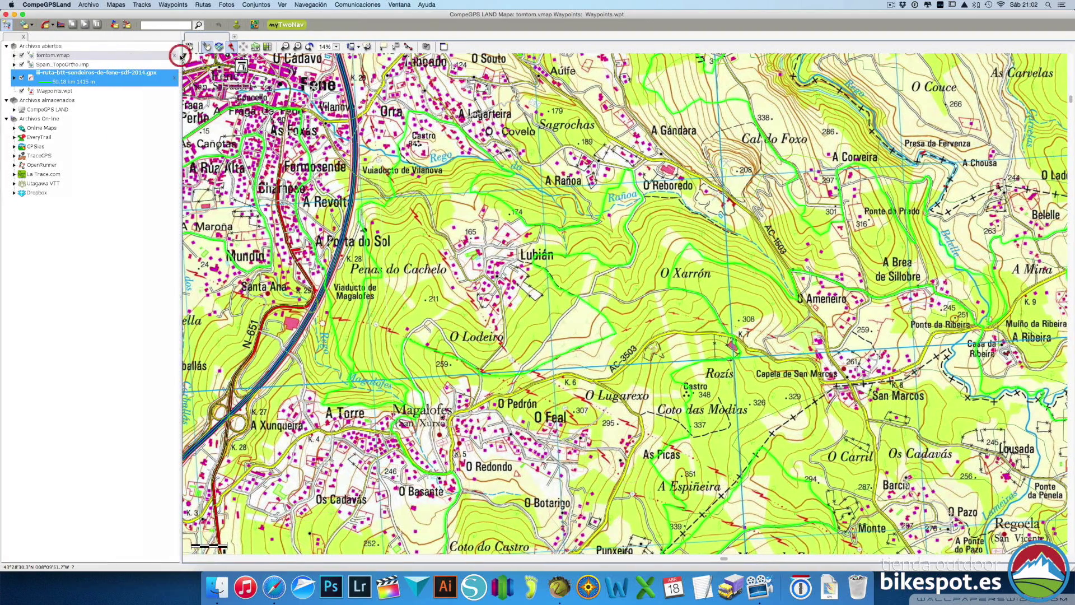
right_click(73, 77)
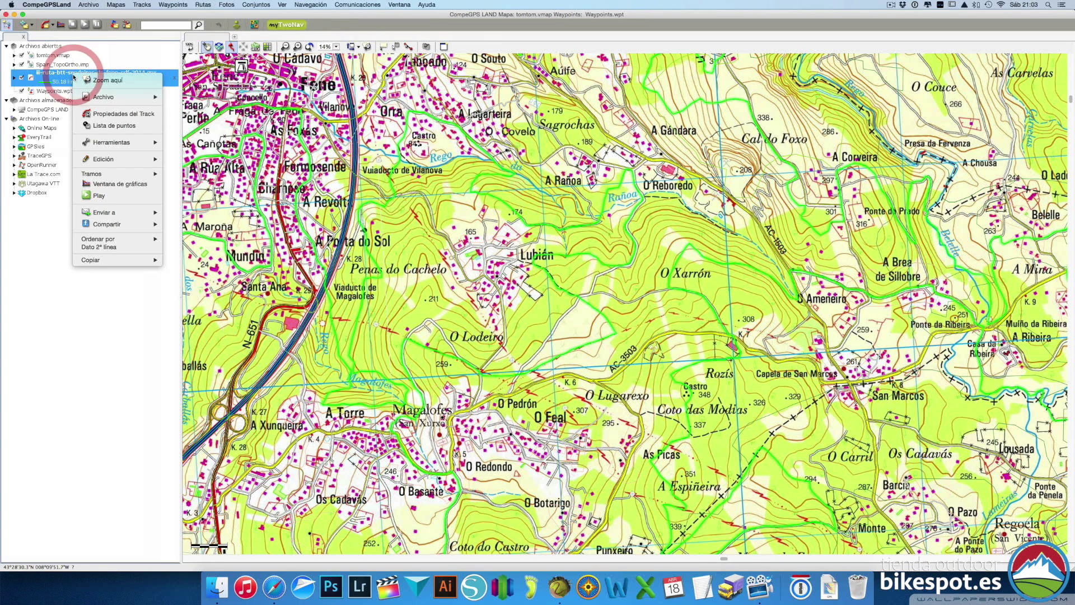
click(113, 114)
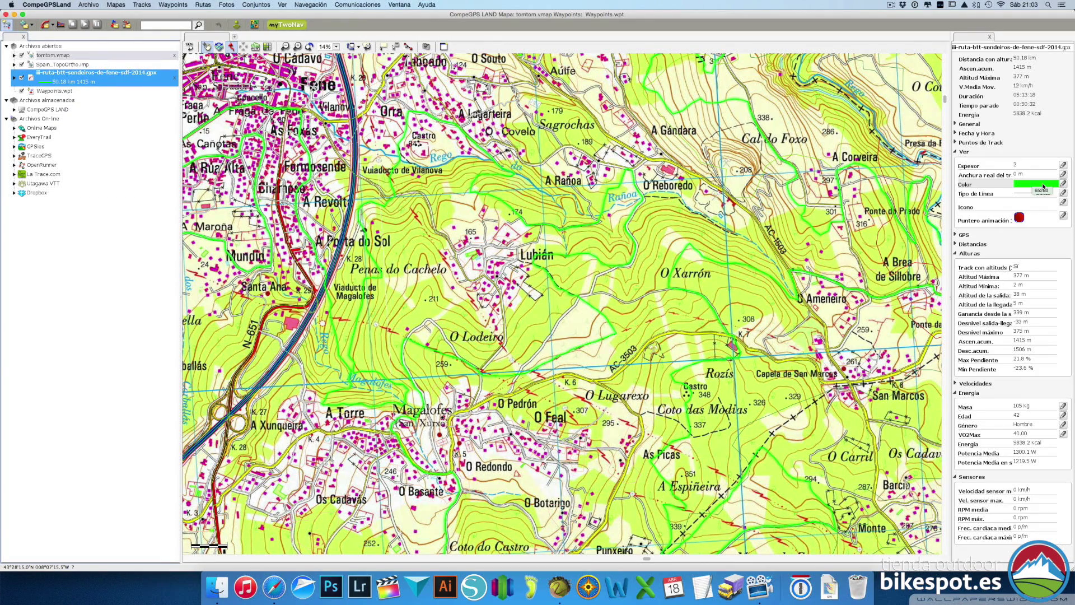
Set the track's line colour to red and accept the file format notice.
click(1064, 184)
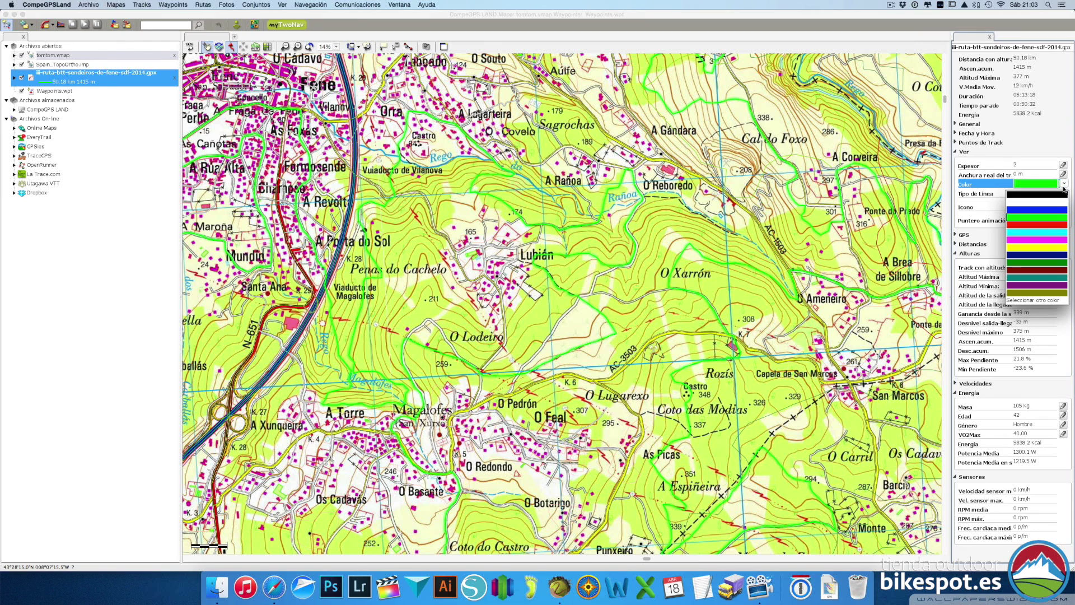
click(1046, 222)
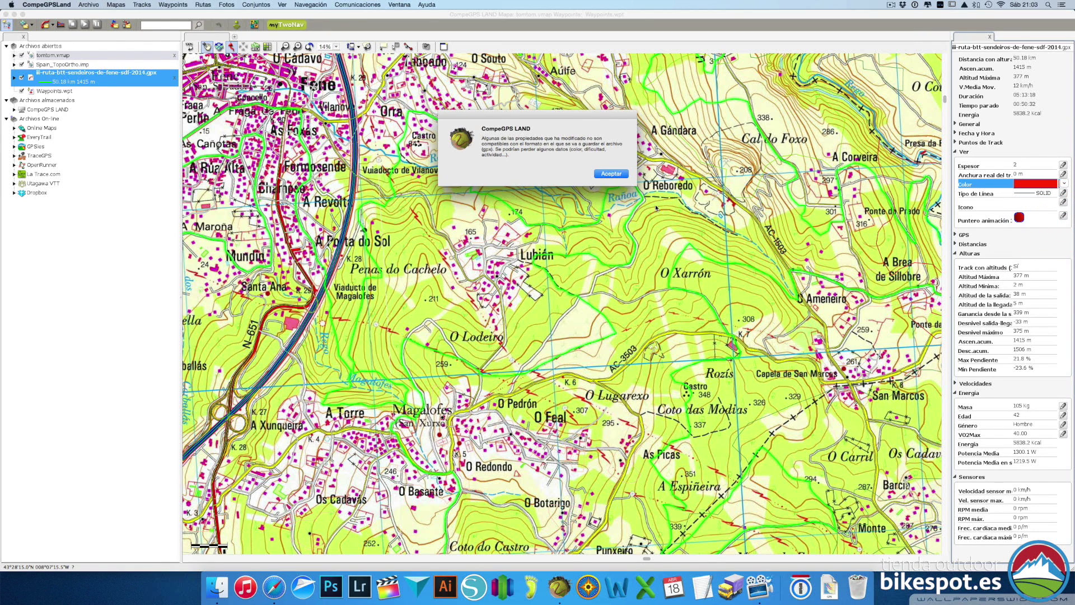
click(612, 174)
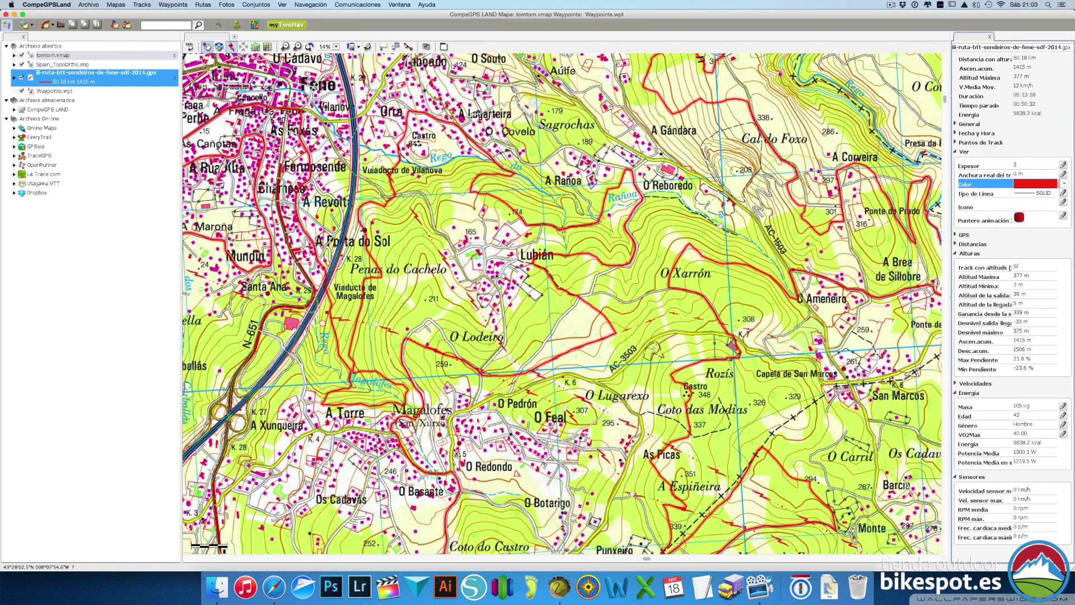
Set the track's line colour to magenta and its thickness (Espesor) to 7.
click(1064, 184)
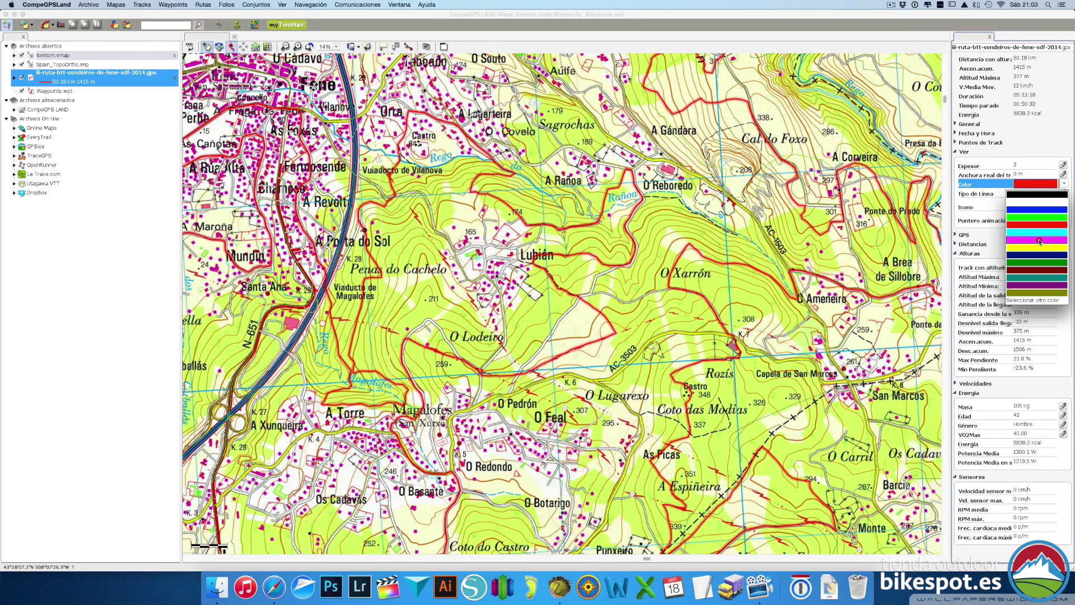
click(1039, 242)
click(605, 173)
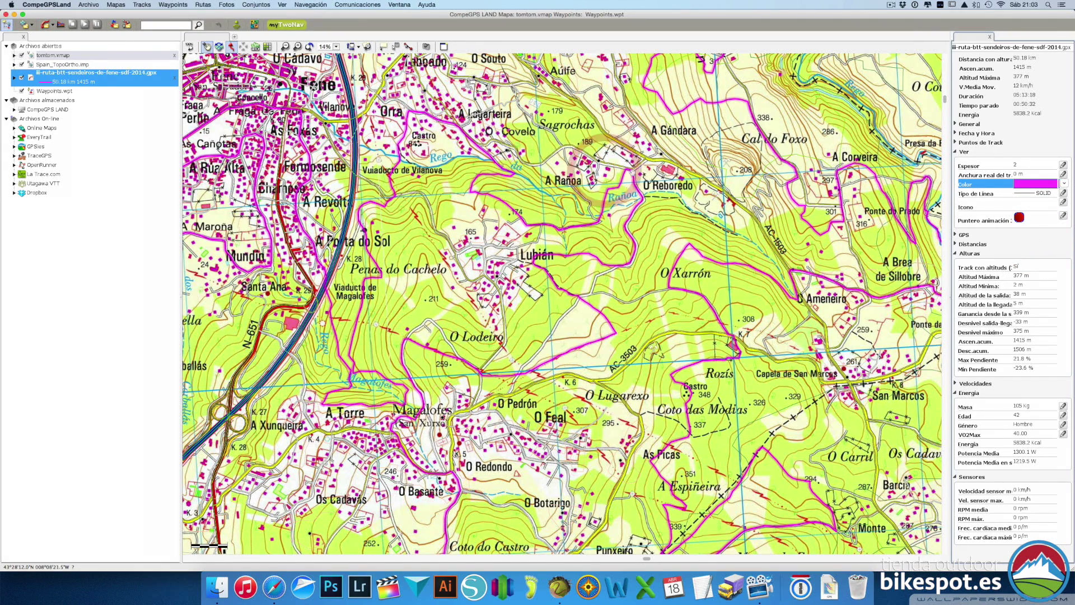
click(1063, 166)
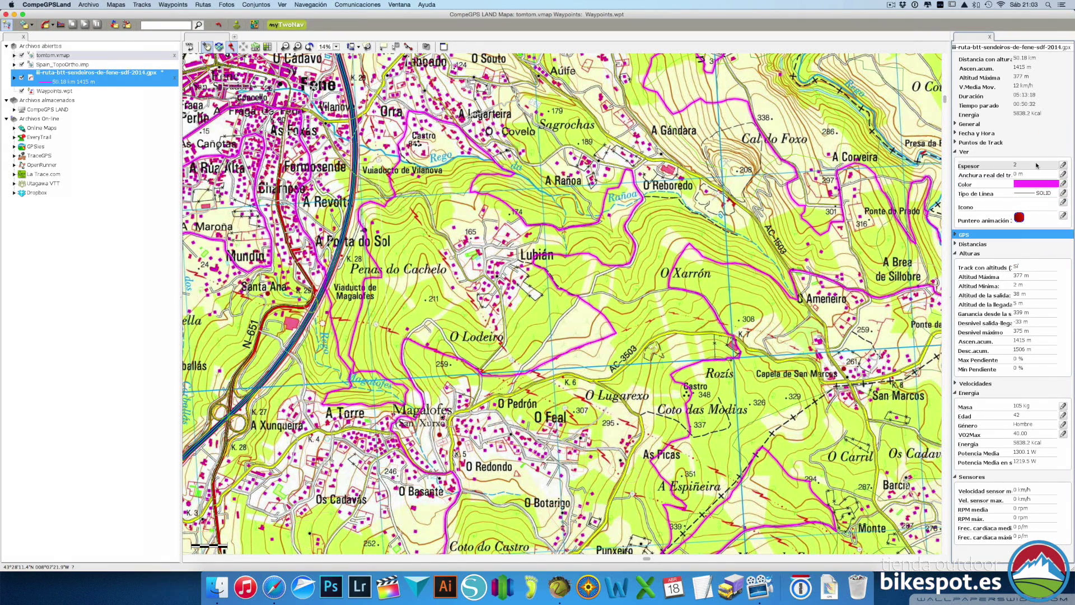
click(1039, 165)
click(1019, 165)
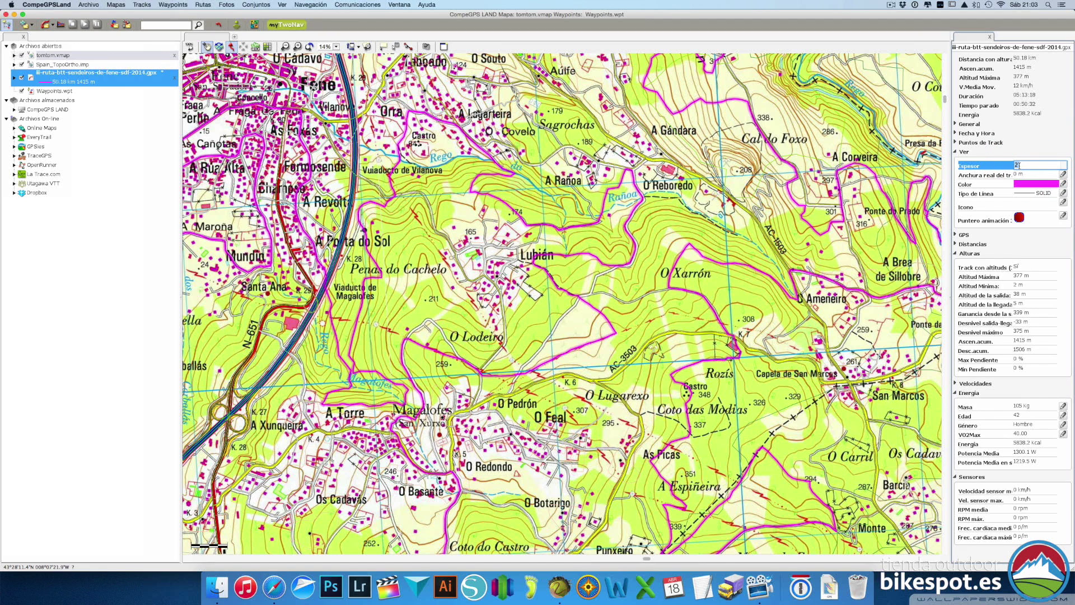
key(BackSpace)
text(7)
key(Return)
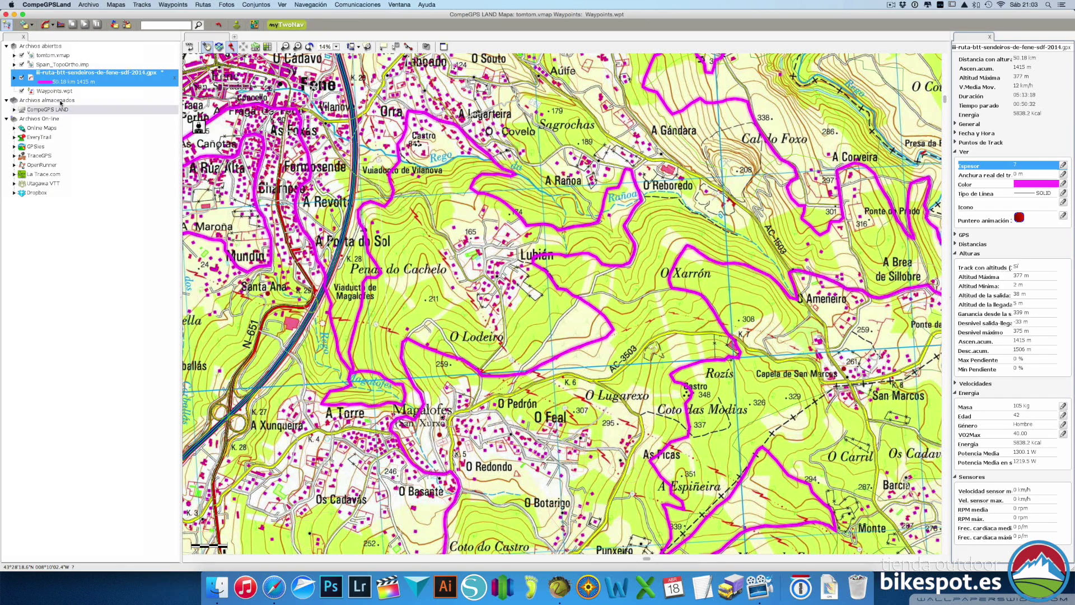
Save a copy of the track in the Tracks (*.TRK) format in the RoadbookTest folder, keeping its file name.
right_click(83, 76)
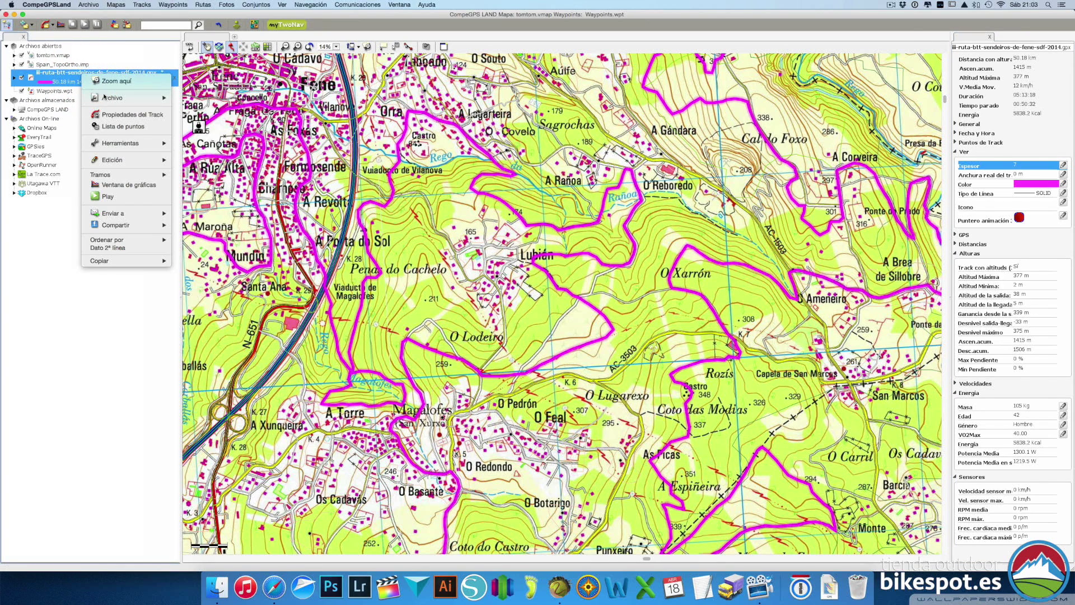
mouse_move(135, 99)
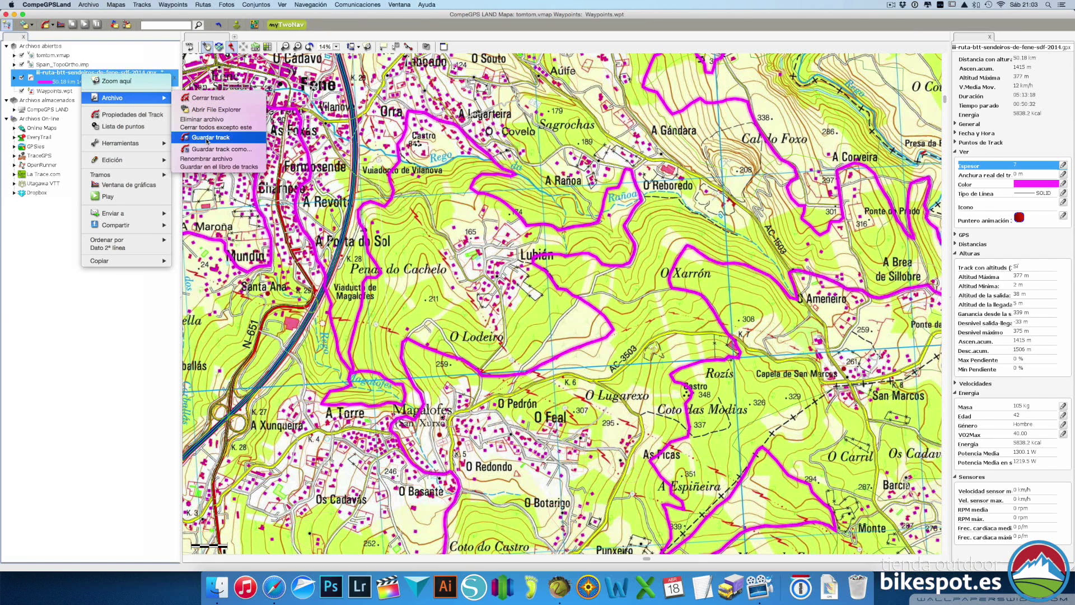
click(209, 149)
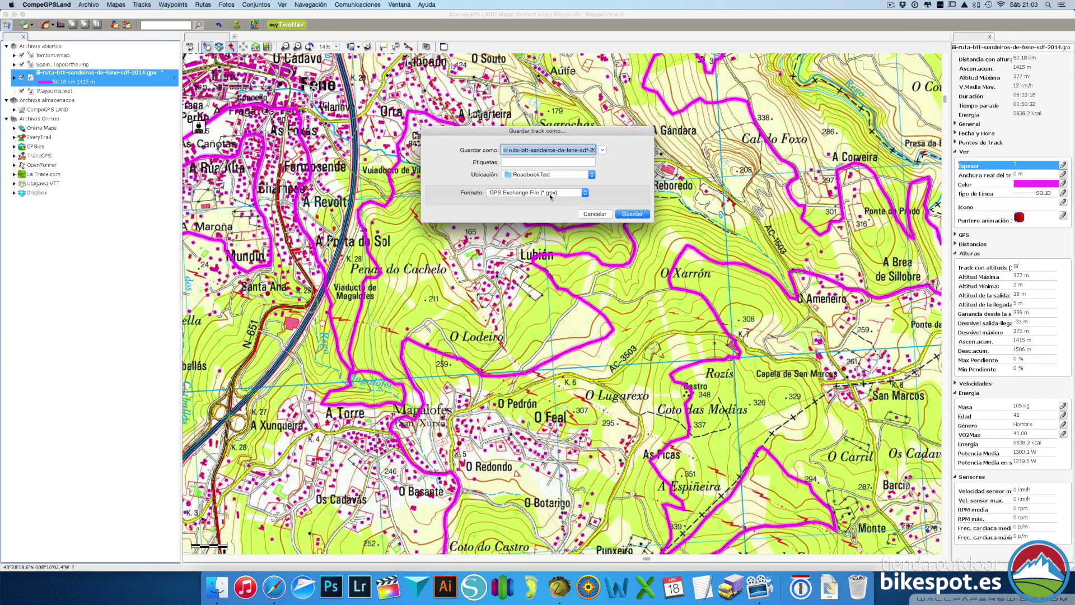
click(586, 195)
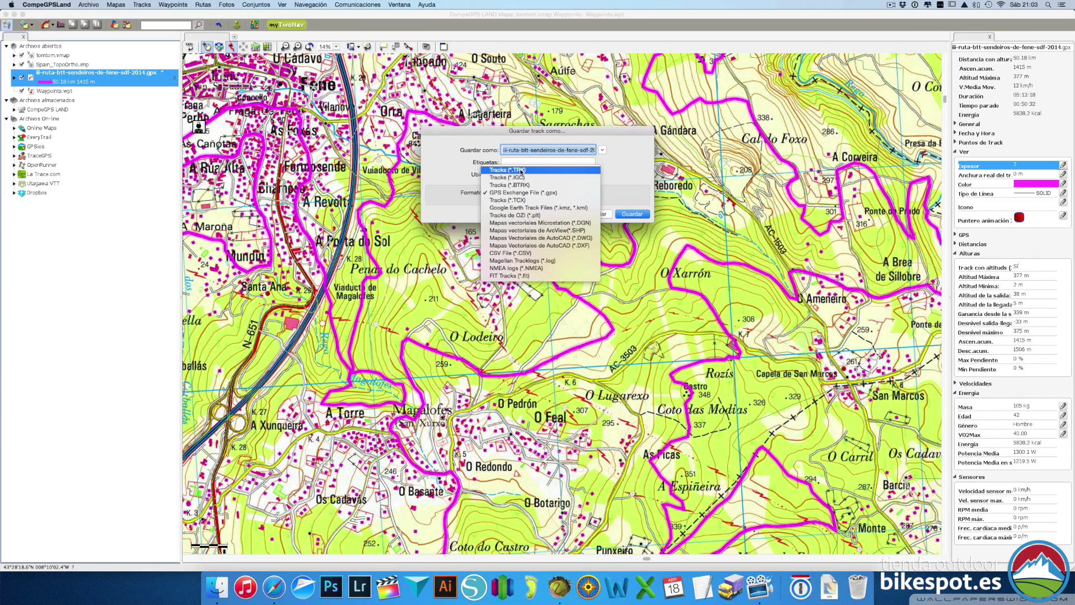
click(520, 170)
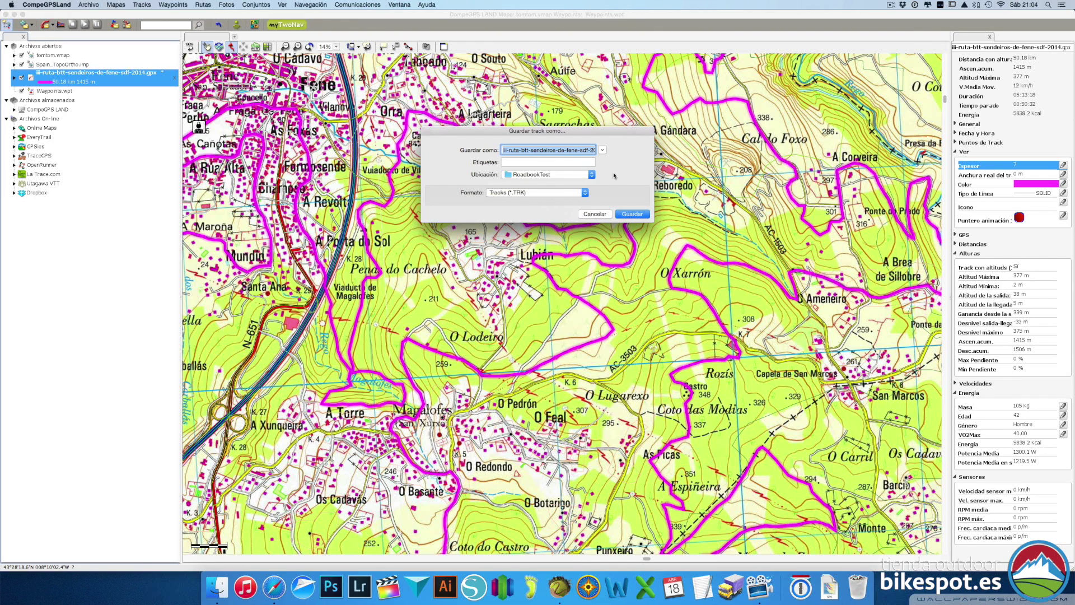
click(602, 150)
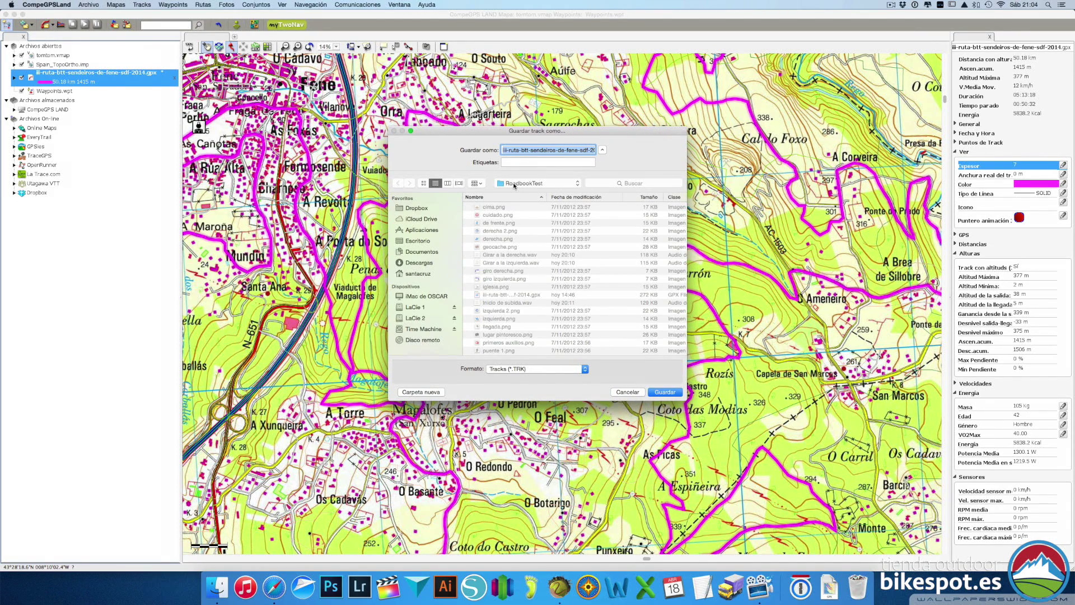
click(666, 394)
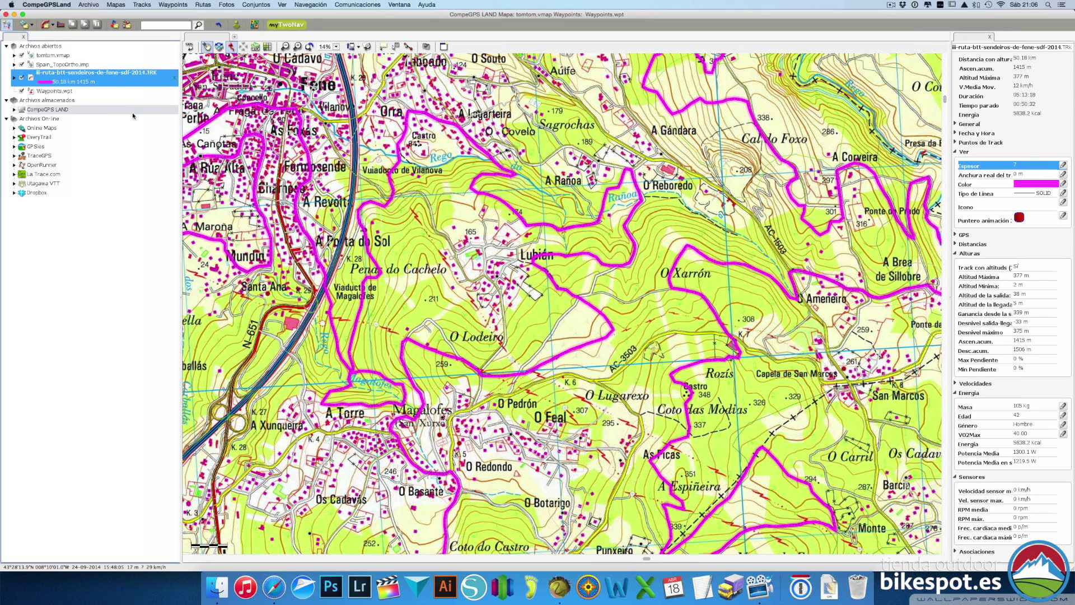
Assign new time and speed values to the track, replacing its existing times, with a speed of 10 km/h.
right_click(133, 78)
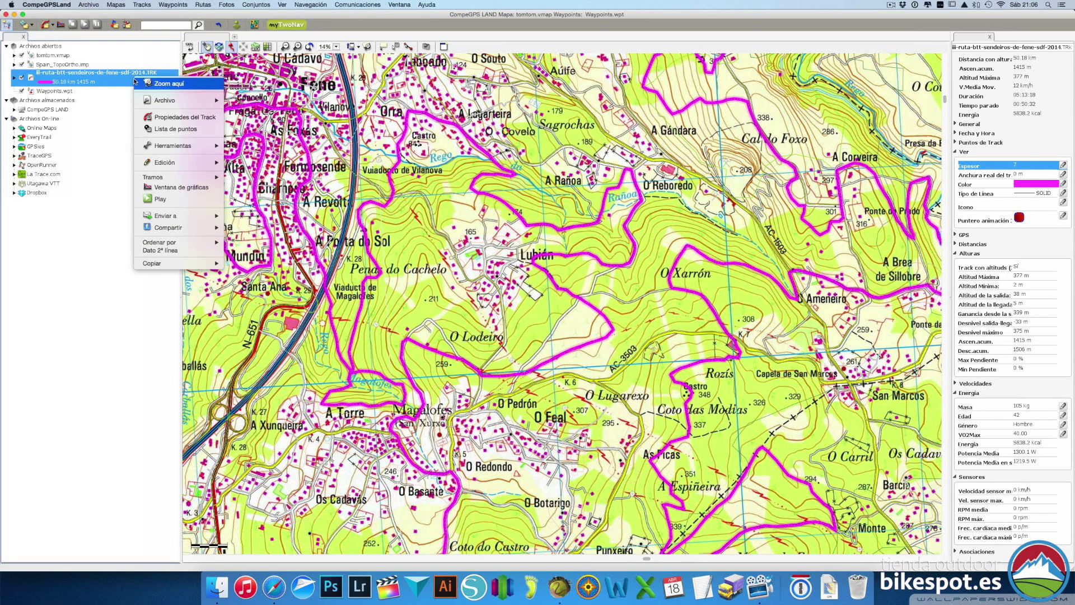
mouse_move(160, 146)
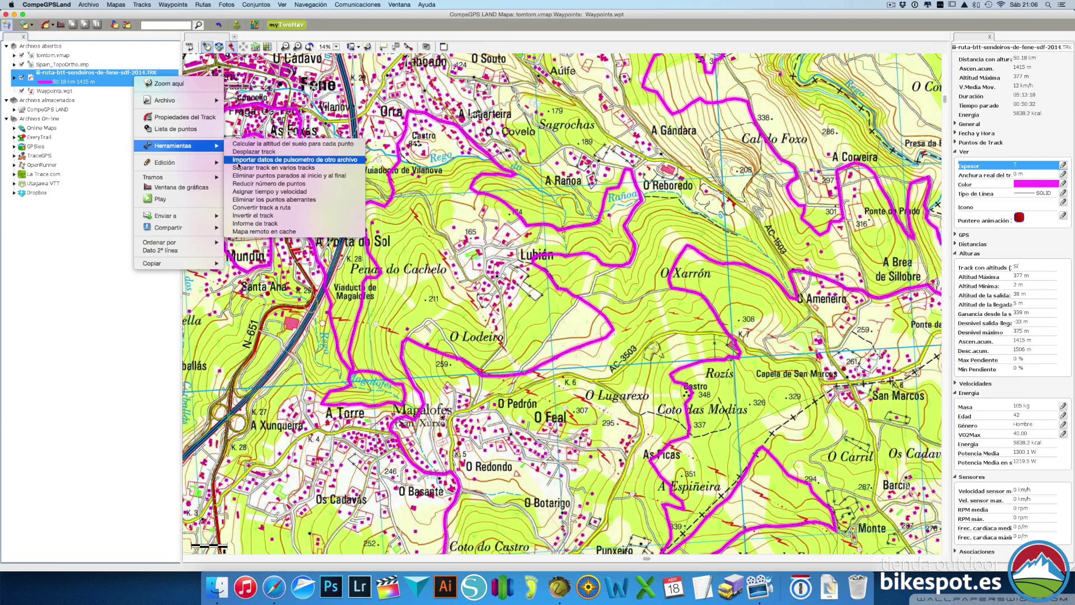
click(242, 193)
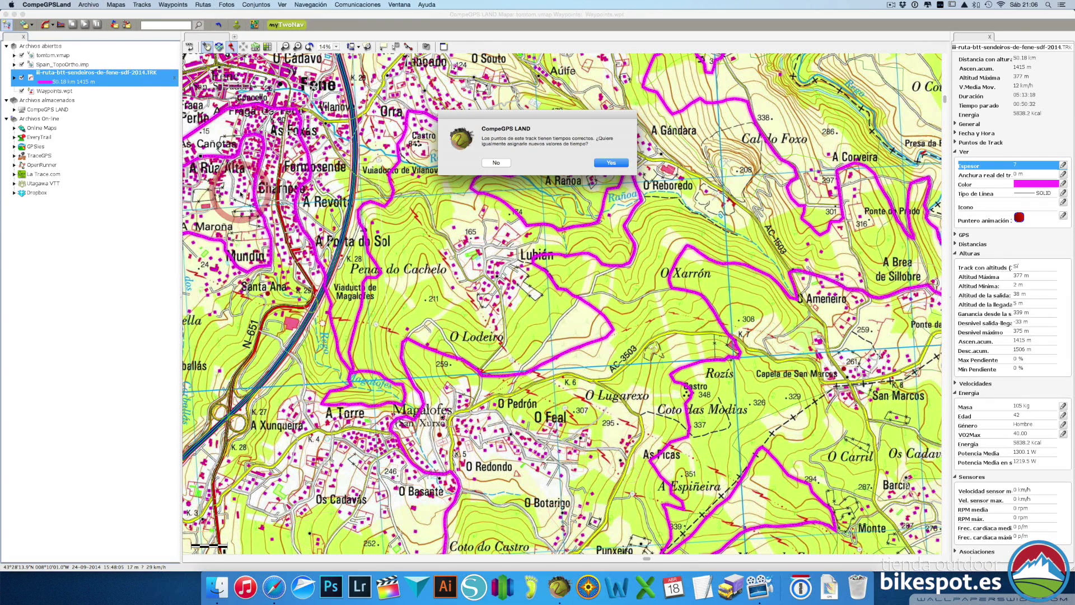
click(608, 162)
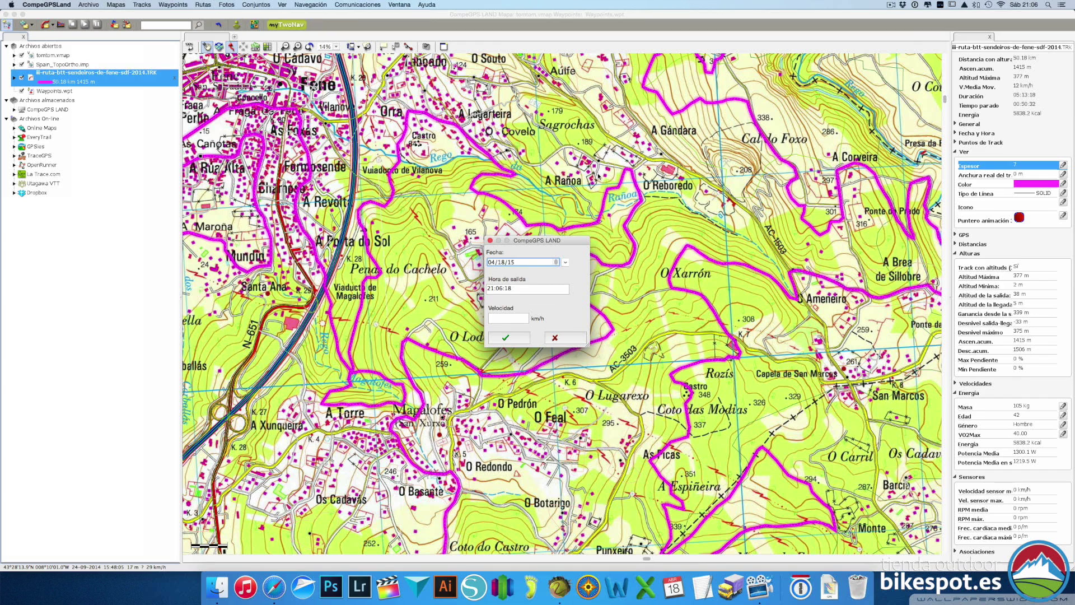
click(511, 317)
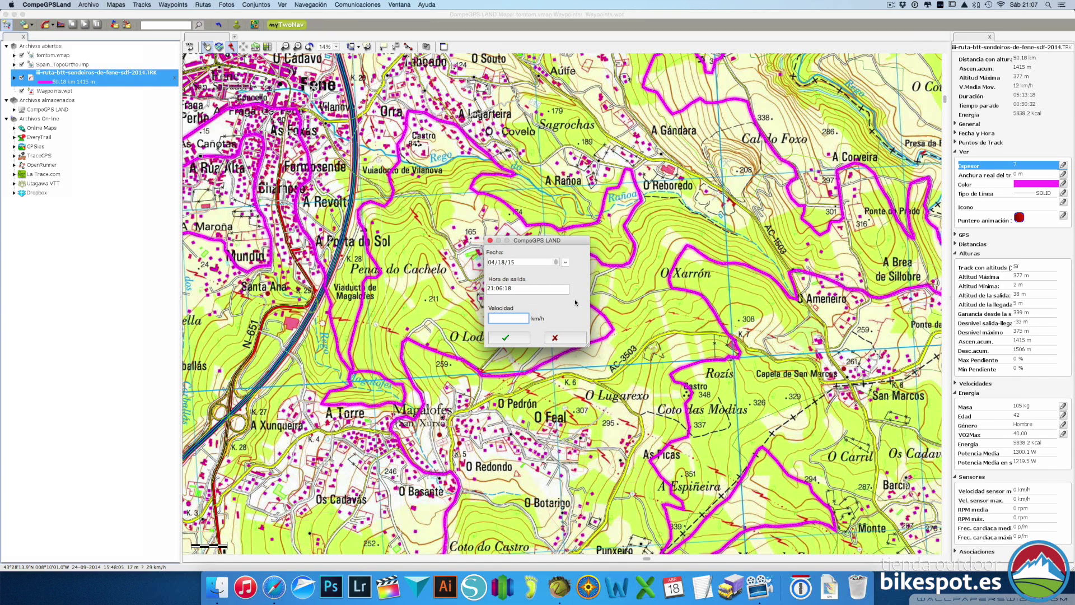
text(10)
click(506, 338)
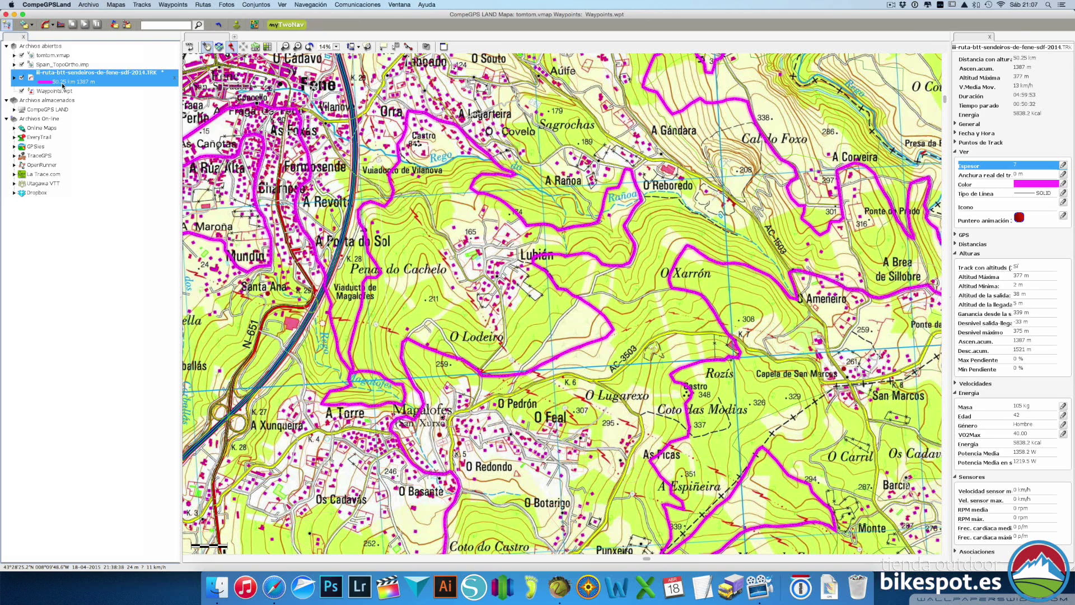
Try to calculate the ground altitude for every point of the track.
right_click(97, 81)
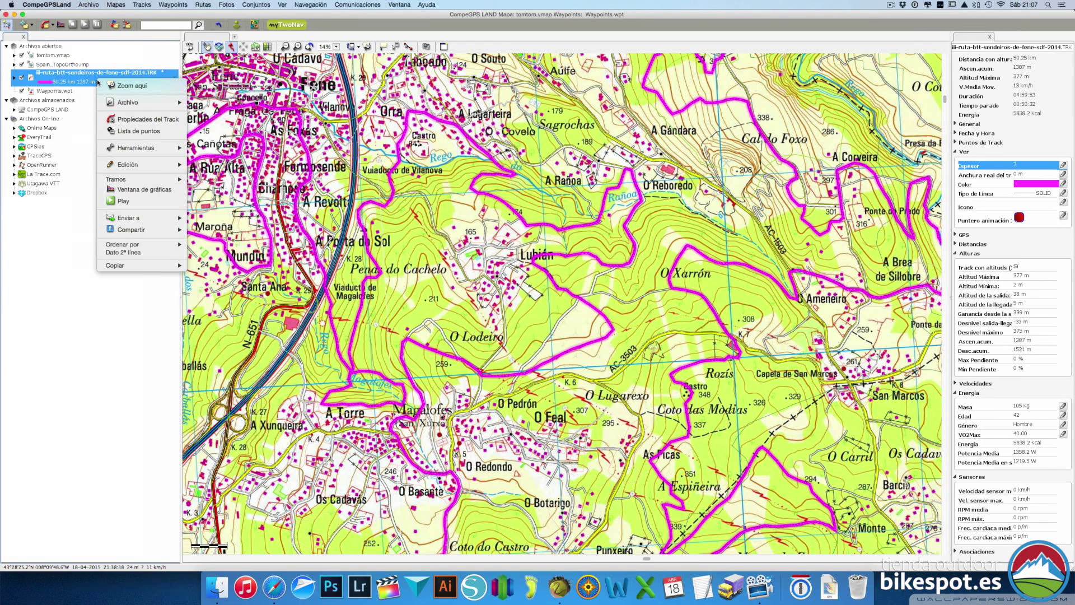
mouse_move(146, 149)
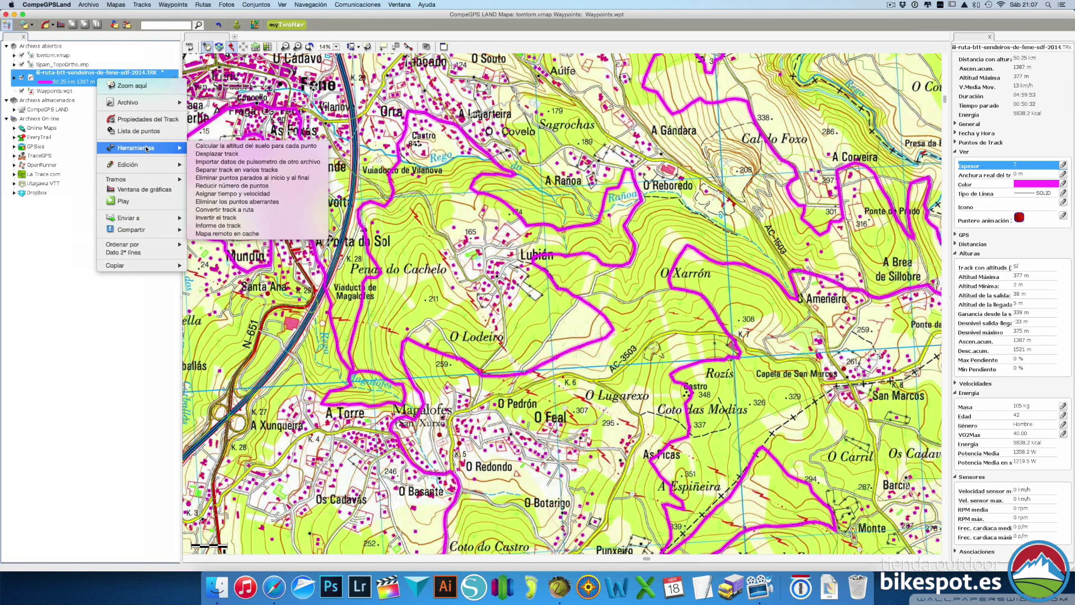
click(222, 148)
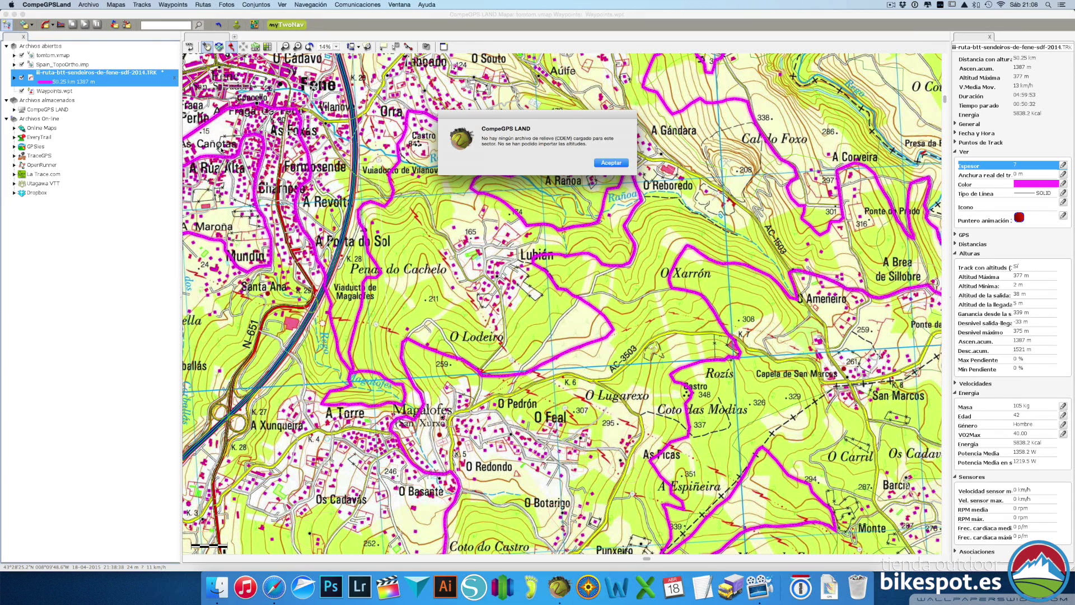
click(611, 163)
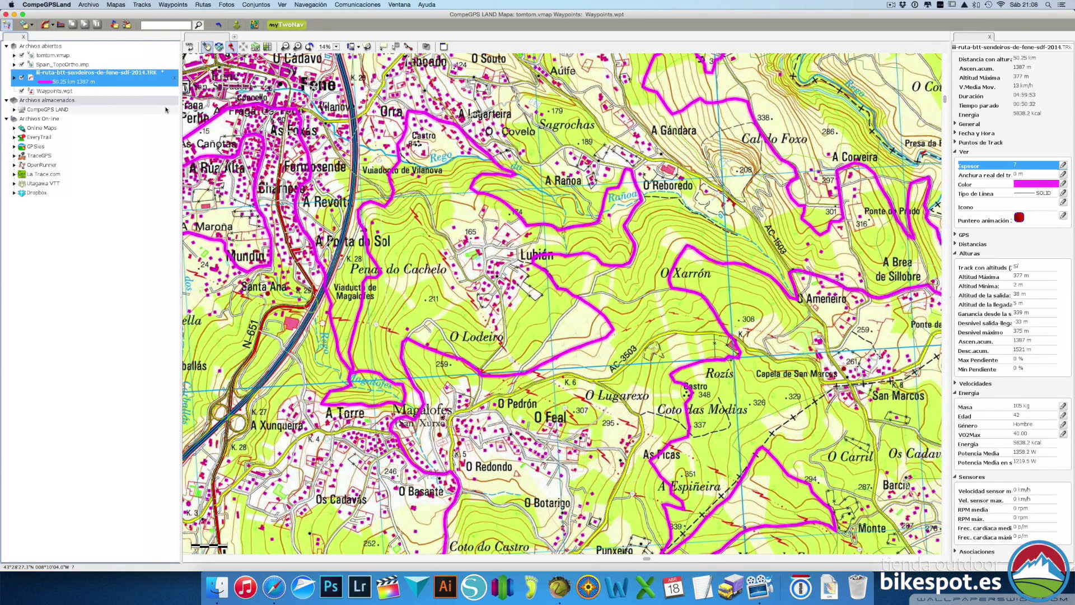
Expand the stored CompeGPS LAND maps to their full list and load the relief file España.cdem.
click(13, 110)
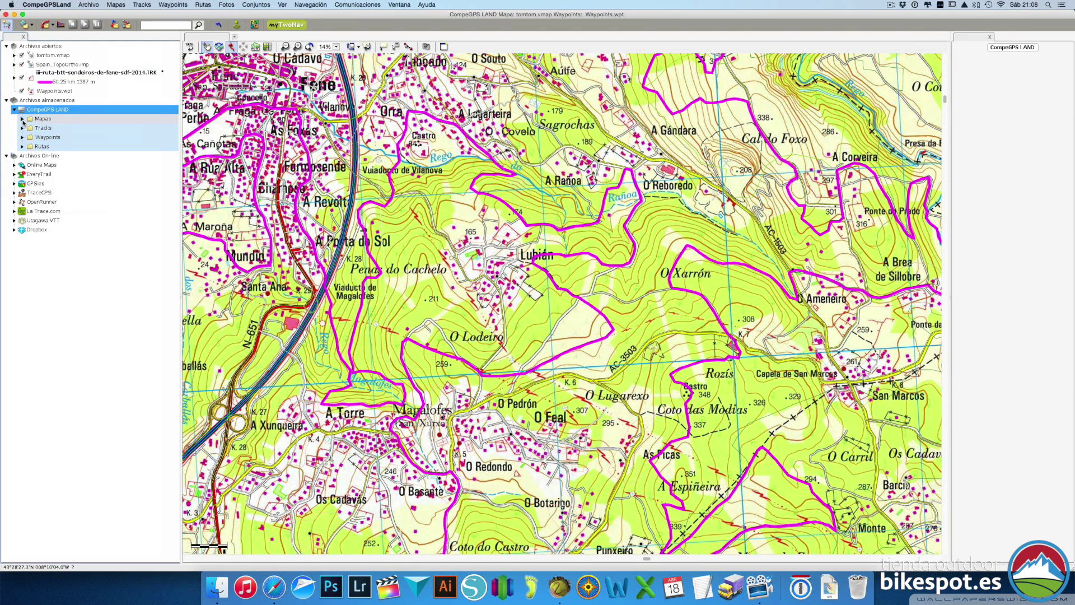
click(23, 119)
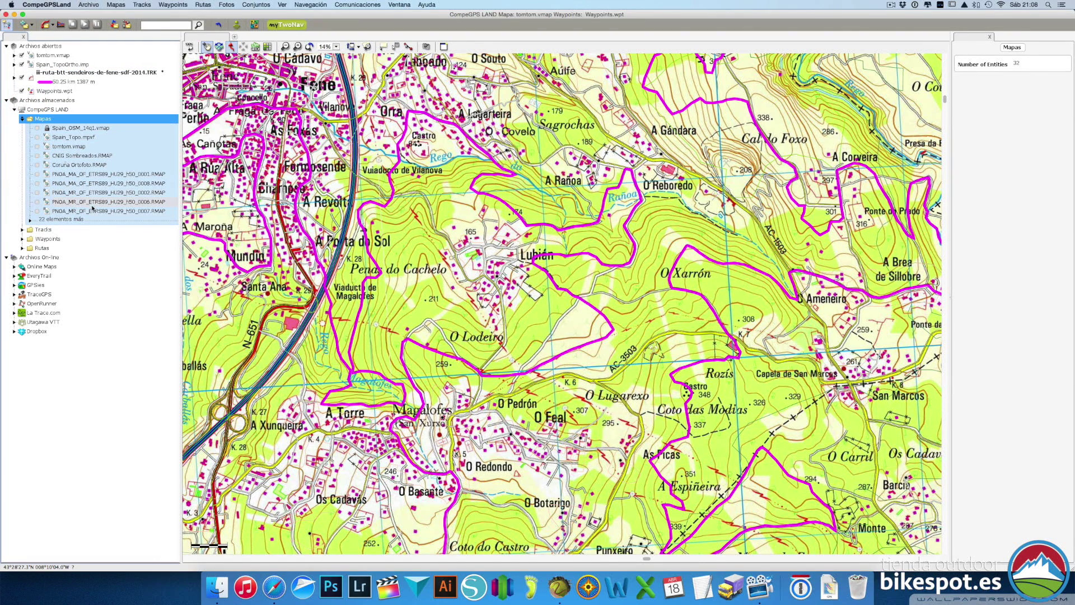
click(31, 219)
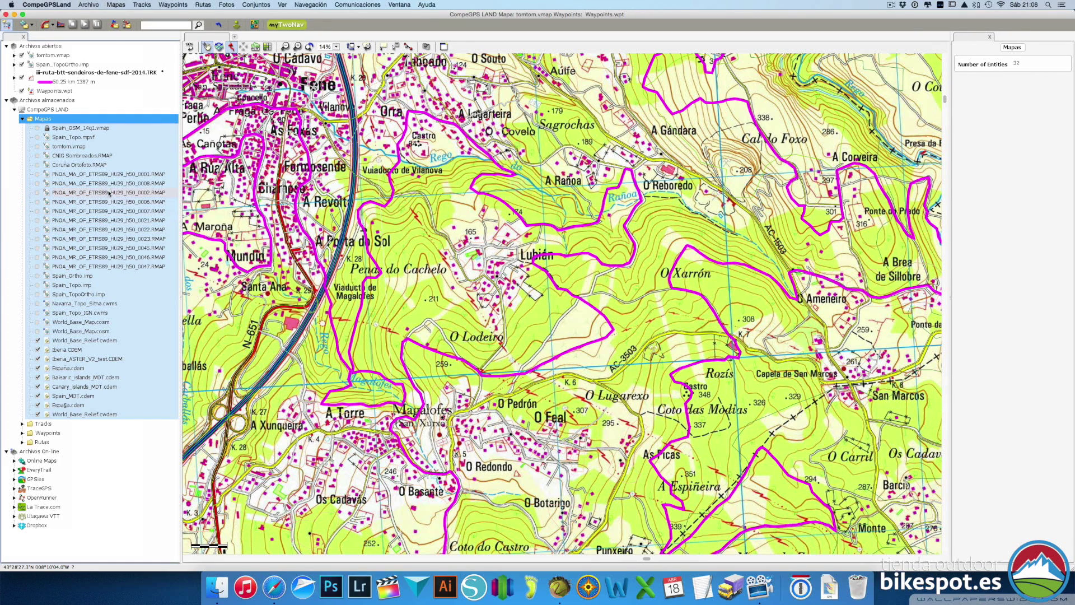
double_click(72, 370)
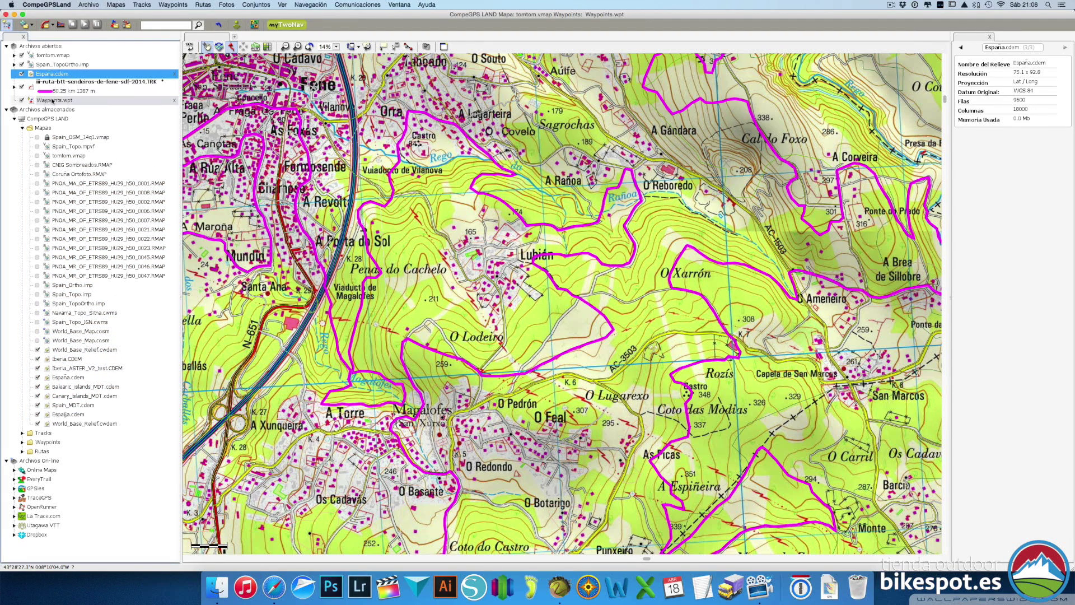
Calculate the ground altitude for each point of the track from the loaded relief and accept the notice.
right_click(62, 91)
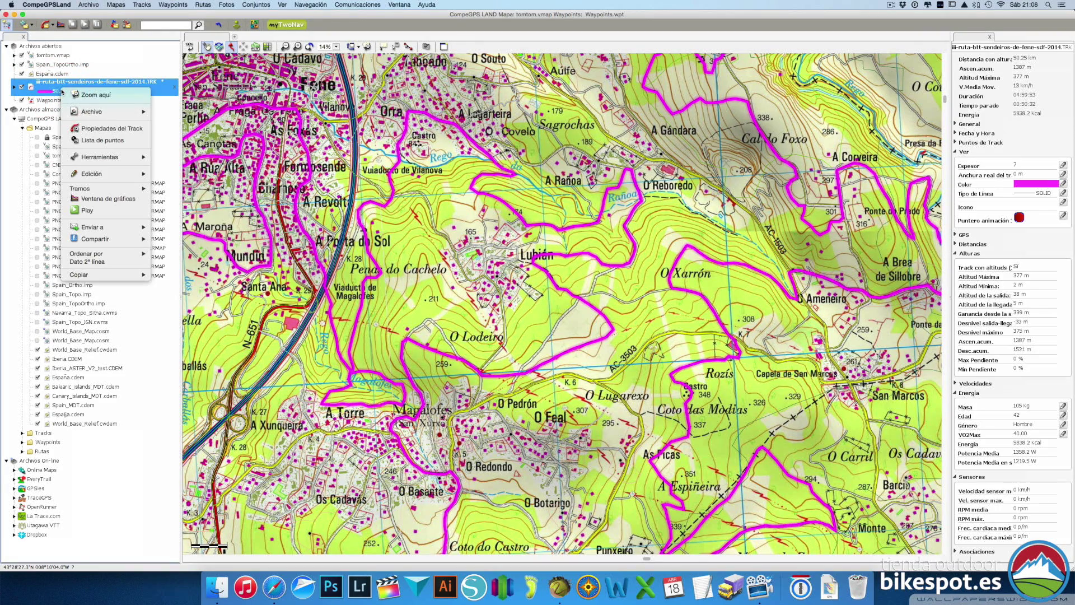
mouse_move(102, 159)
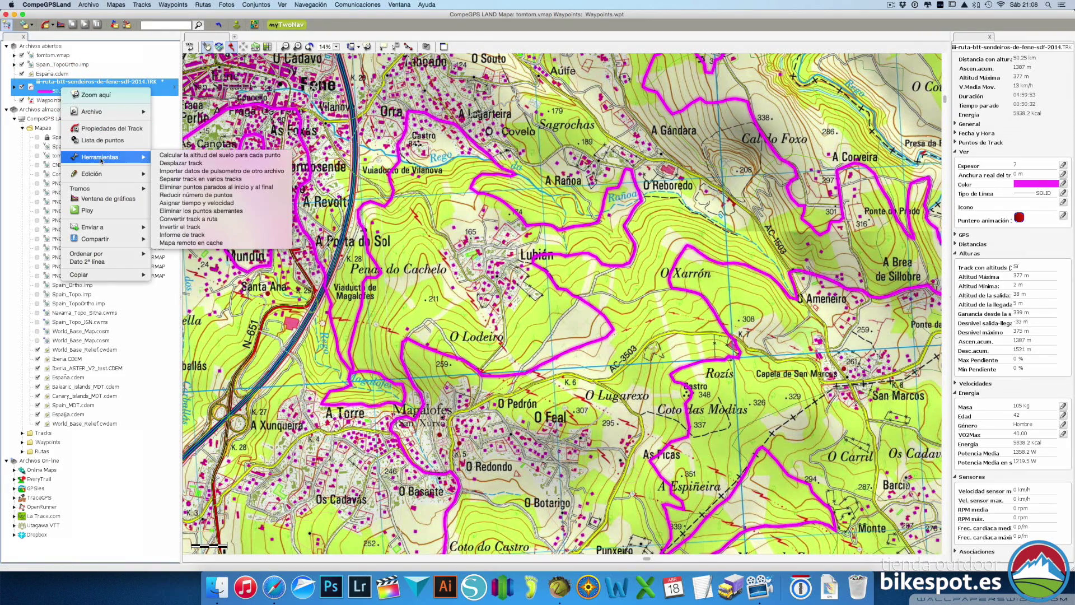
click(198, 155)
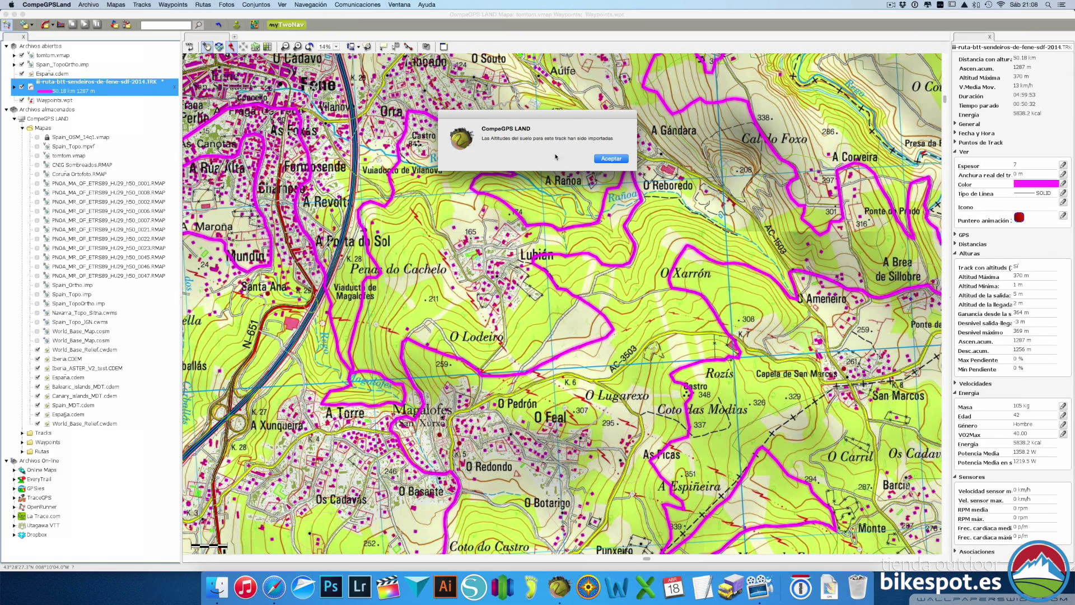
click(609, 159)
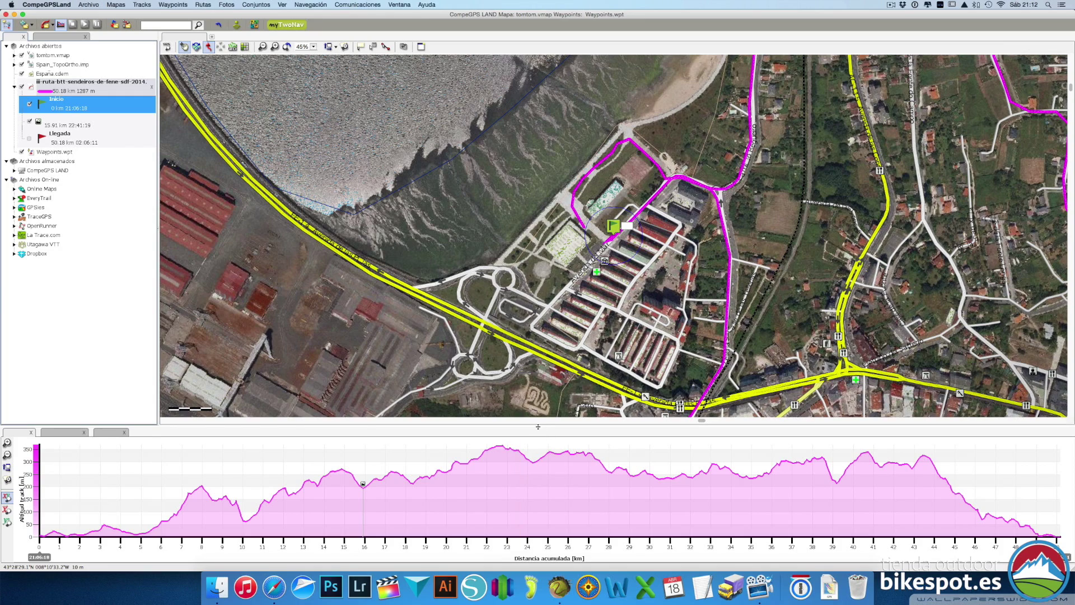
Enlarge the elevation graph area, examine the track's point list and roadbook list, and return to the graph.
mouse_move(538, 424)
mouse_down()
mouse_move(536, 359)
mouse_move(537, 419)
mouse_up()
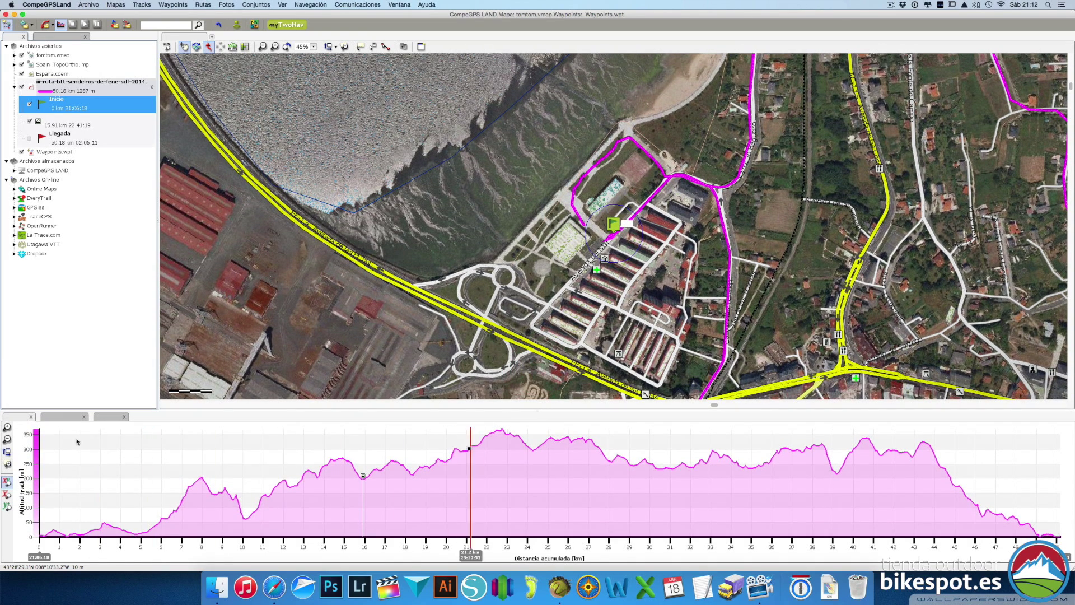
click(62, 417)
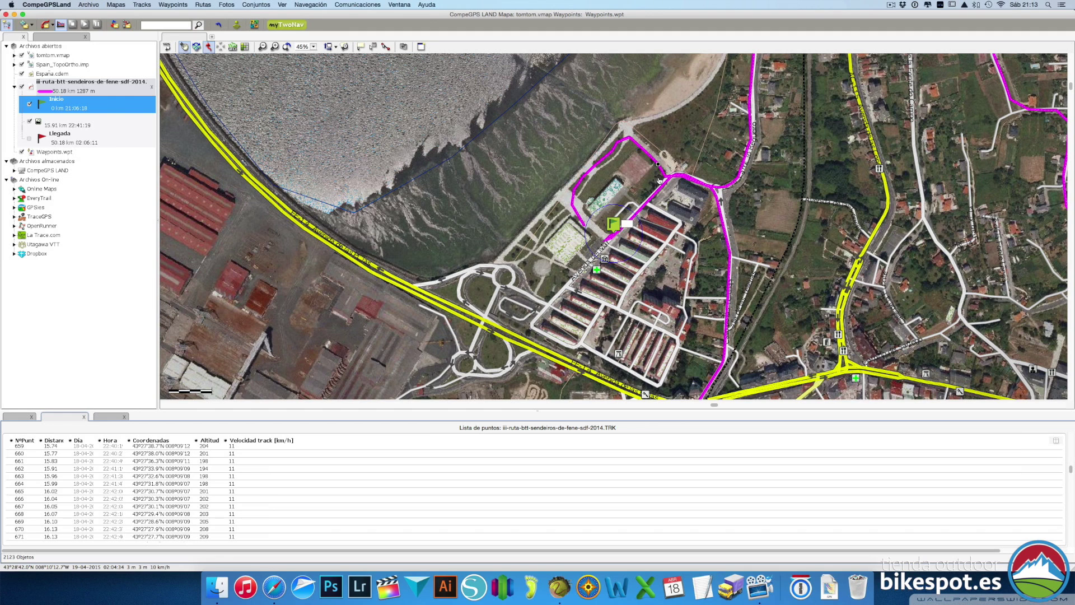
click(109, 417)
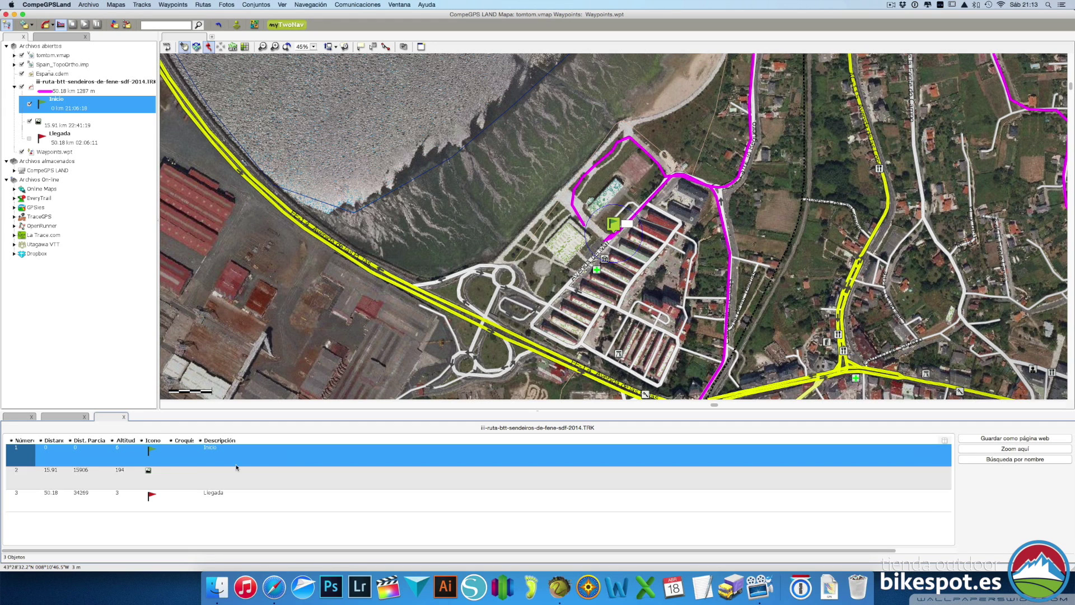
click(20, 417)
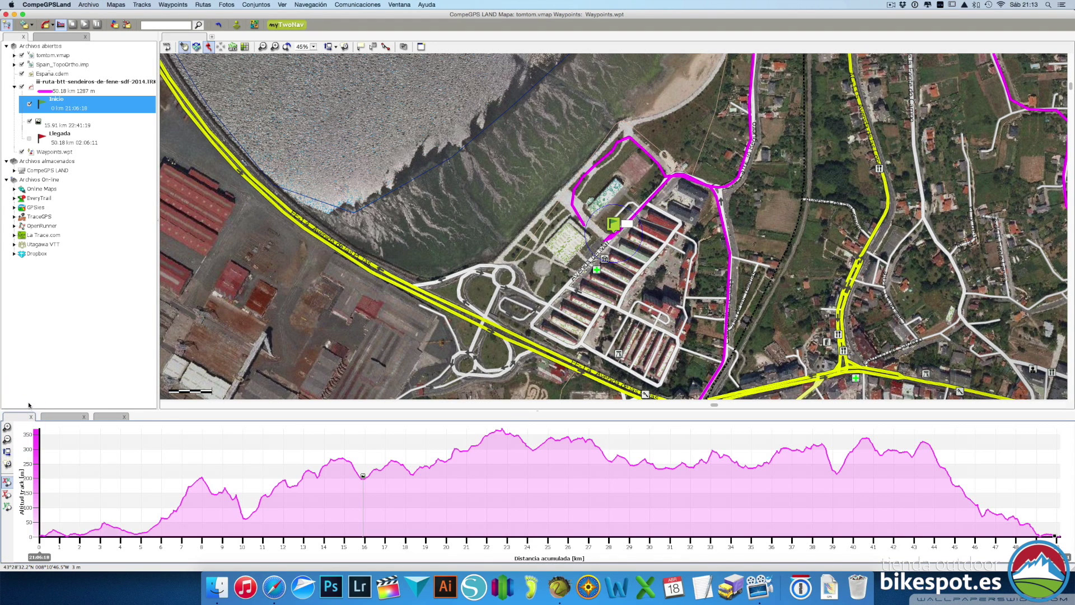
click(80, 91)
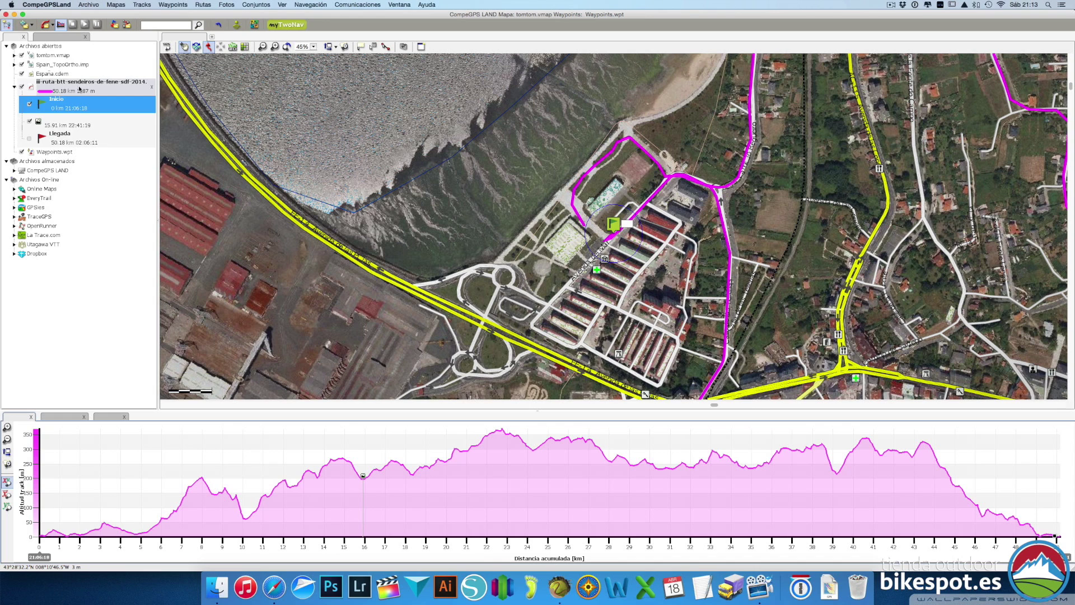
right_click(80, 91)
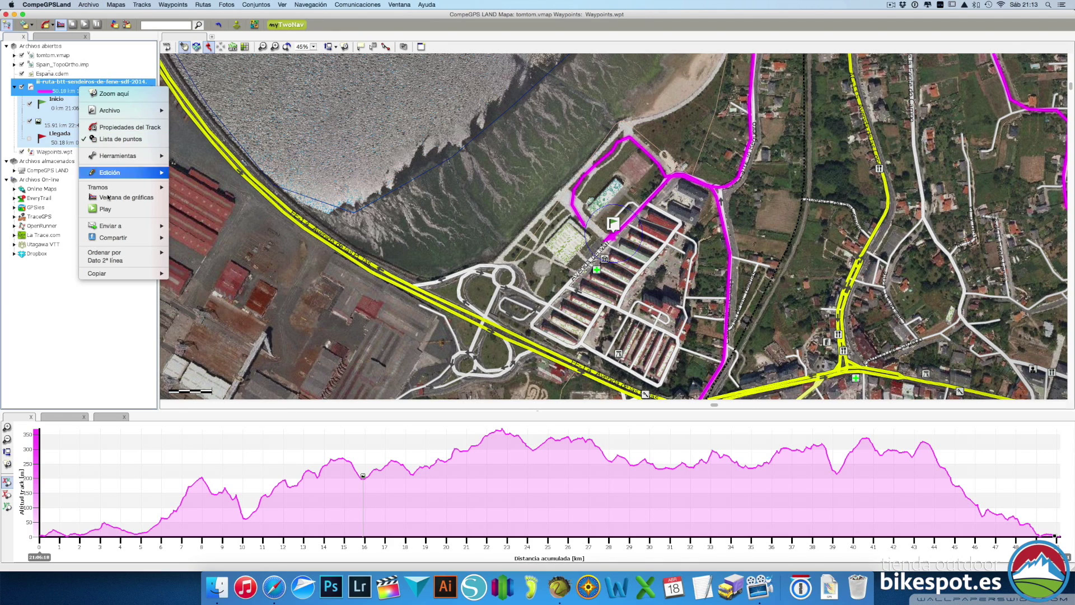
click(101, 318)
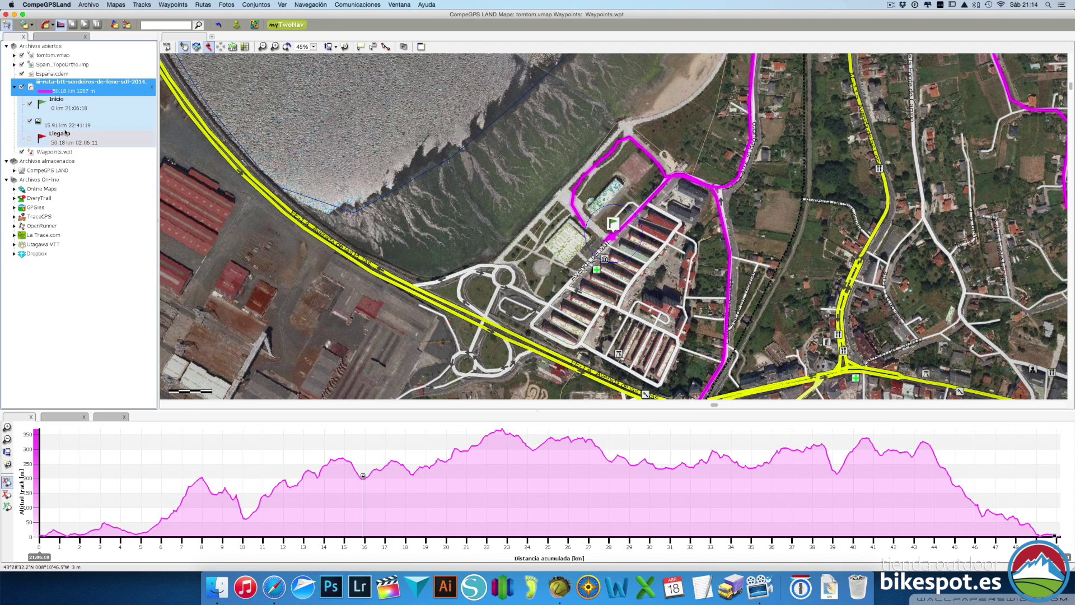
Go to the Inicio point on the map and select point 0 in the track's point list.
click(67, 105)
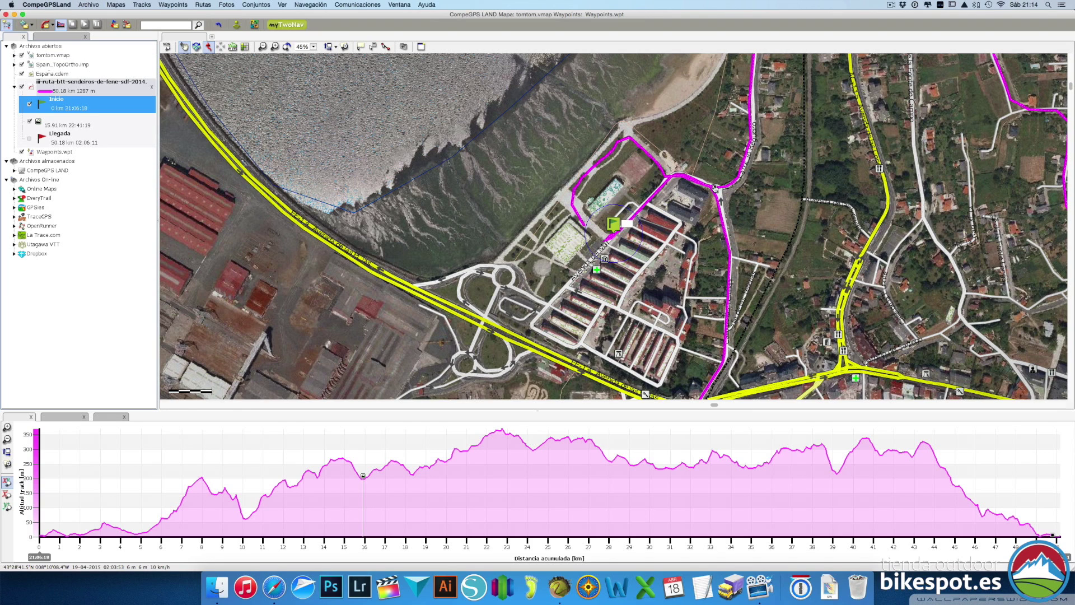
scroll(712, 186, up, 1)
scroll(715, 189, up, 1)
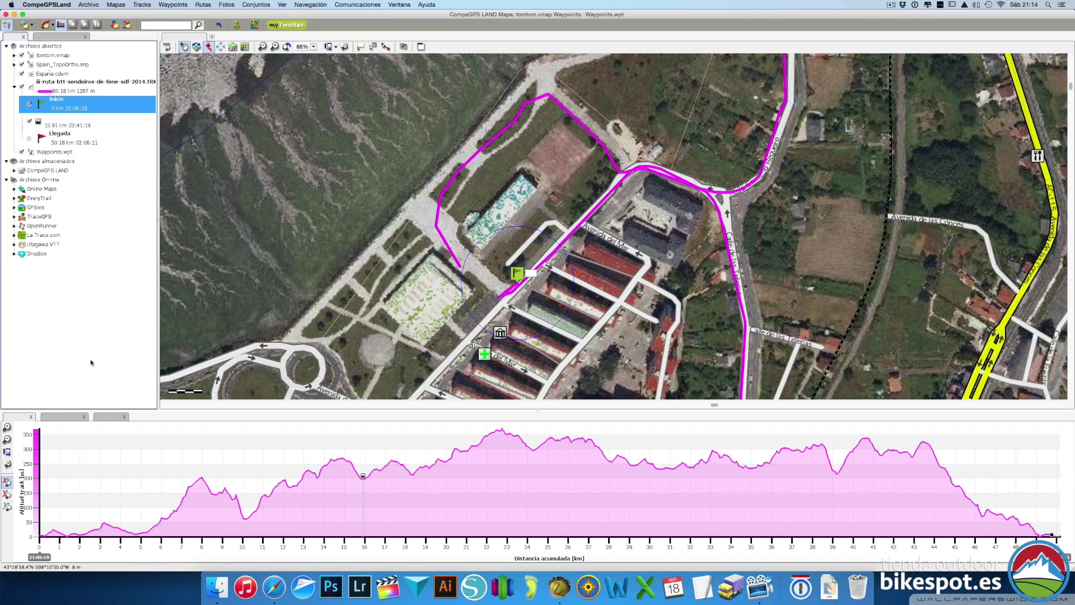
click(56, 418)
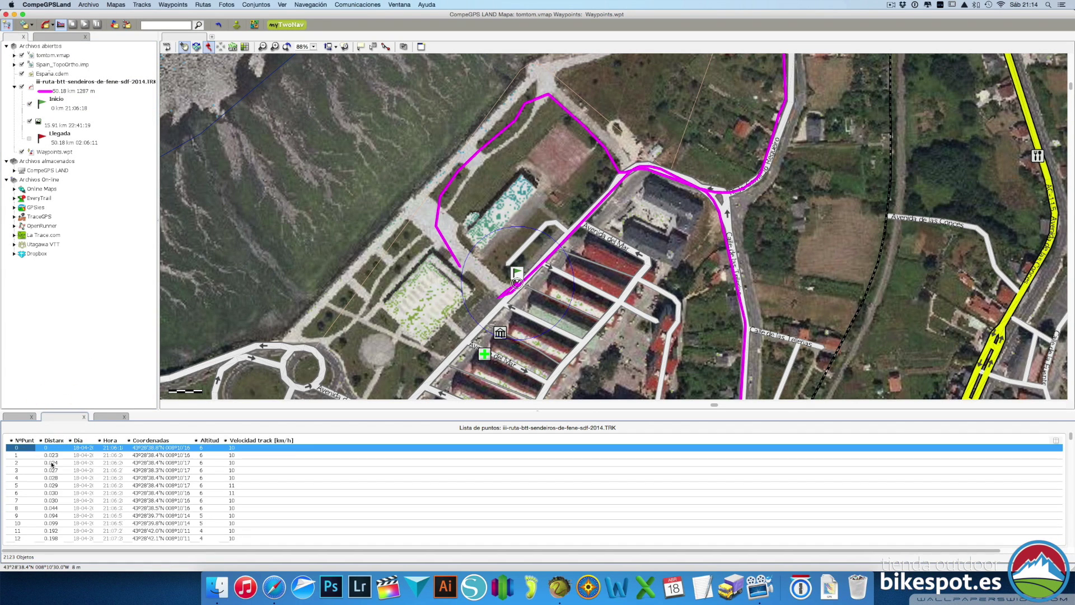
click(26, 449)
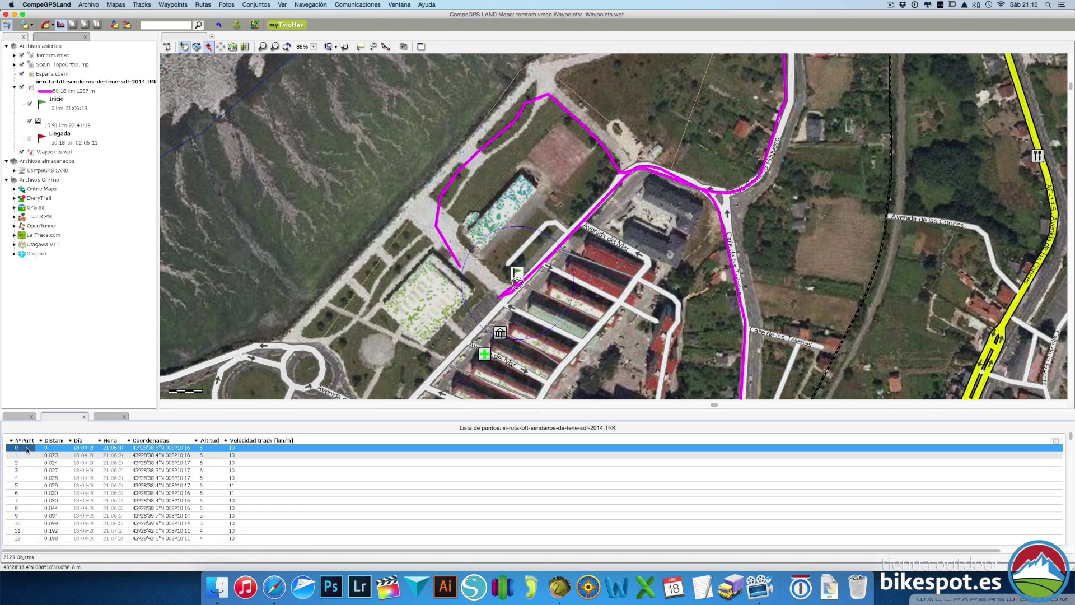
Advance through the track's point list to select point 20, at the road junction beyond Avenida del Mar.
key(Down)
key(Down)
key(Down)
key(Down)
key(Down)
key(Down)
key(Down)
key(Down)
key(Down)
key(Down)
key(Down)
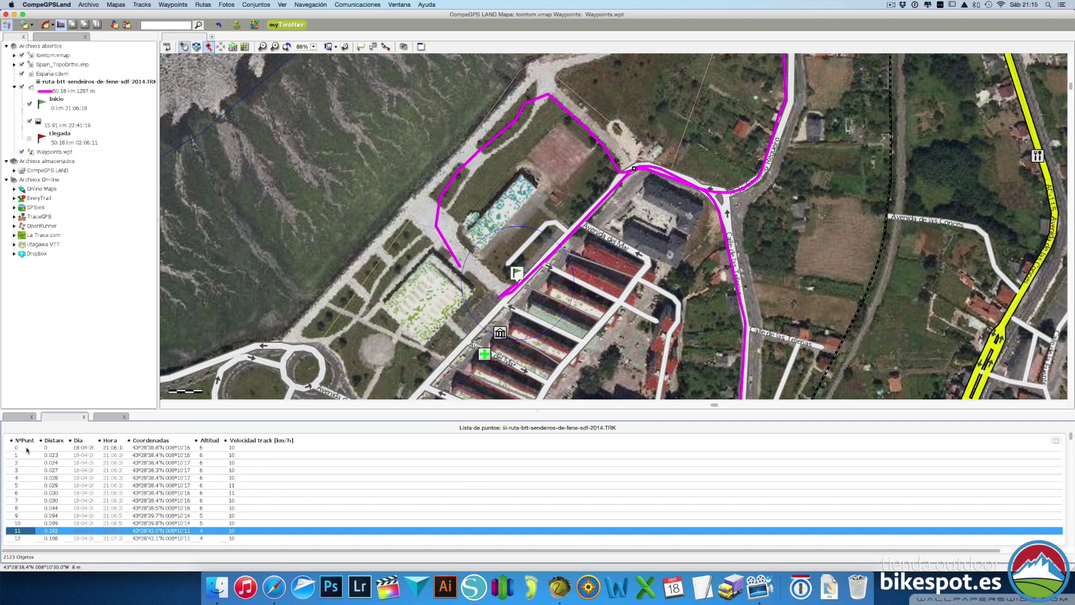
key(Down)
key(Down)
key(Down)
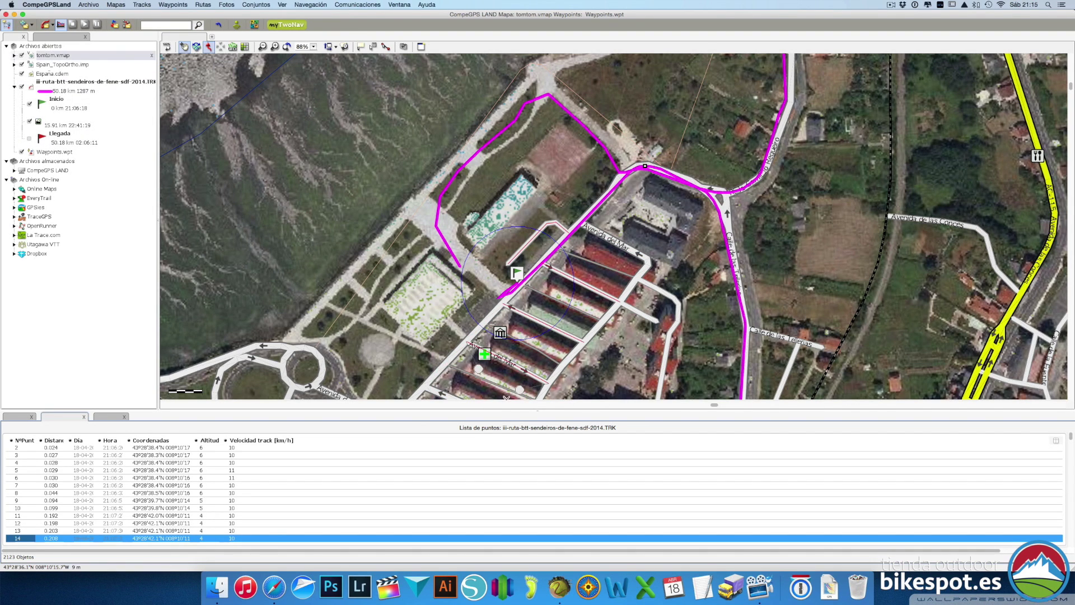
key(Down)
key(Down)
key(Down)
key(Down)
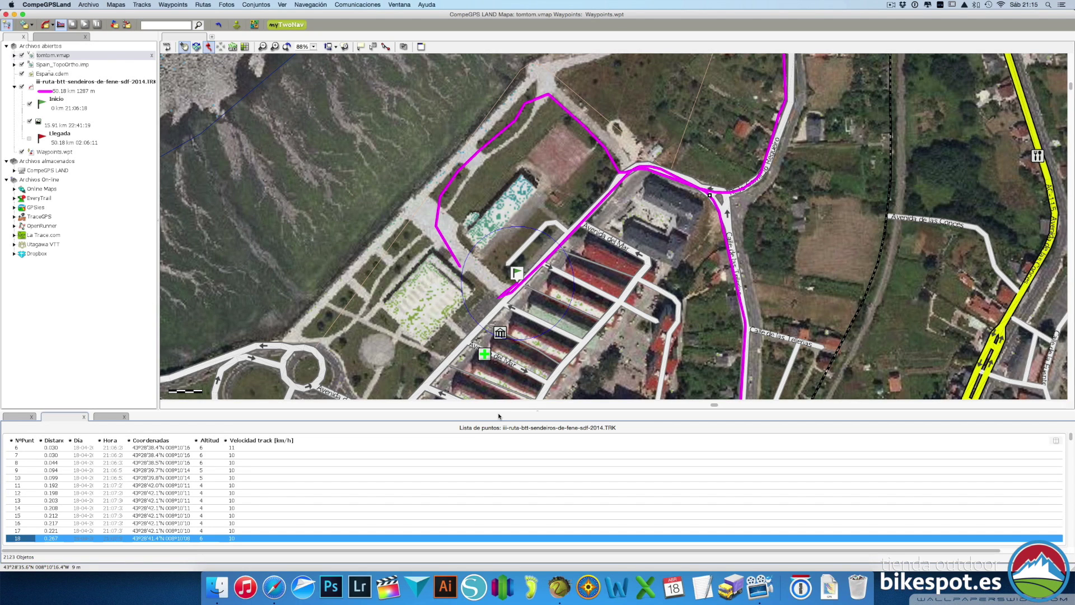
key(Down)
key(Down)
key(Down)
key(Up)
key(Up)
key(Up)
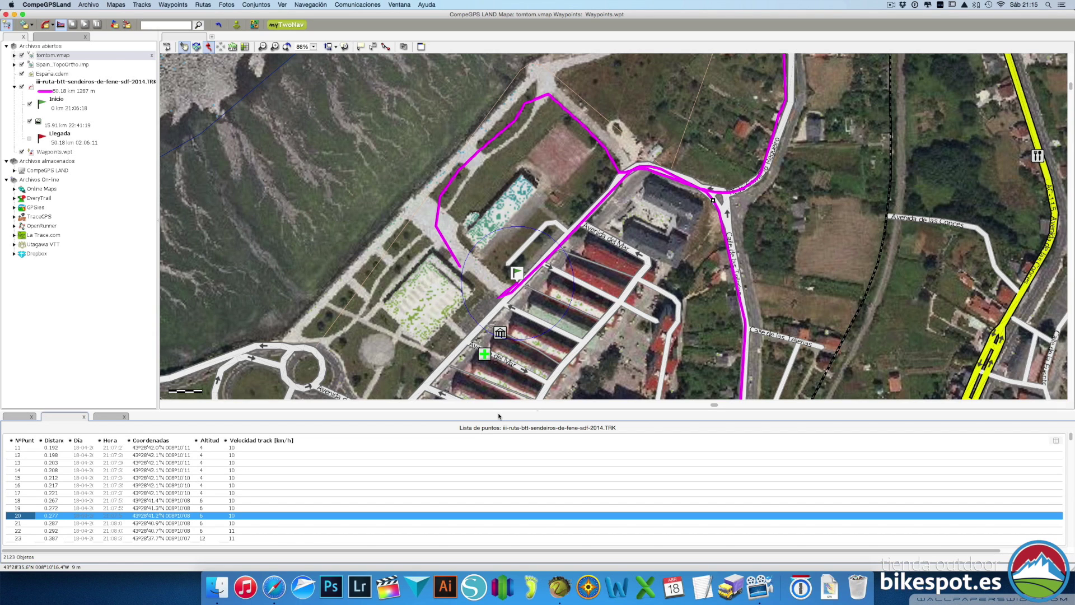
Create a roadbook point on track point 20, at the road junction beyond Avenida del Mar.
click(713, 202)
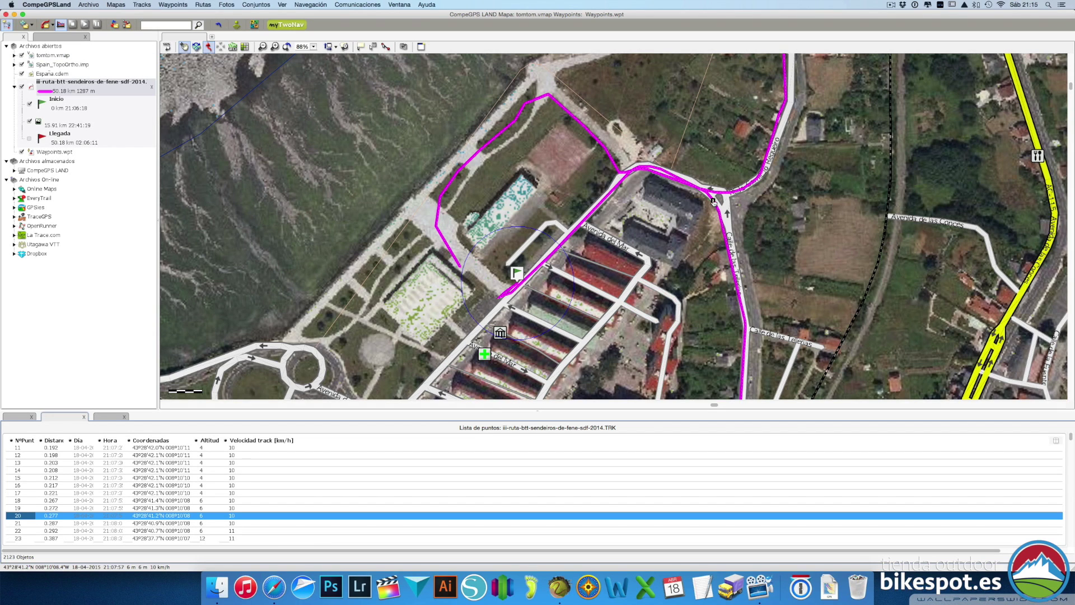
right_click(714, 201)
mouse_move(744, 208)
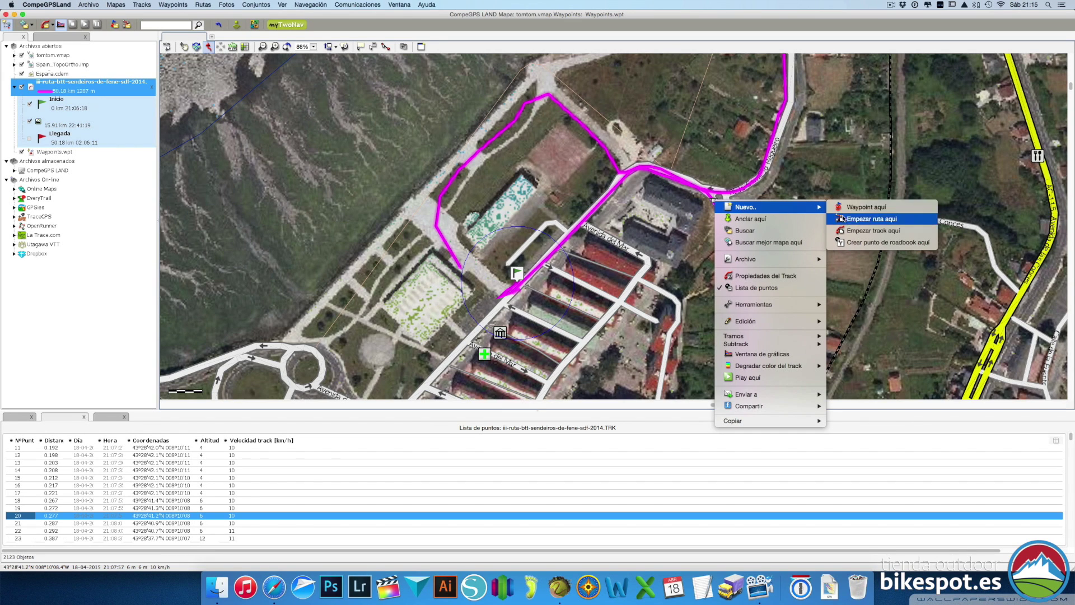
click(843, 242)
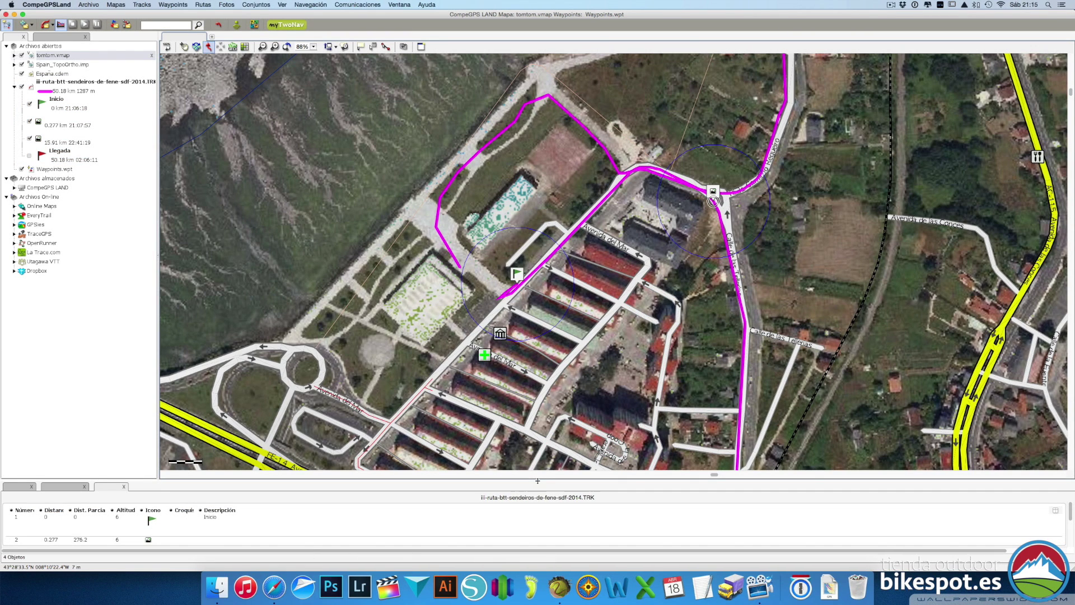
Enlarge the roadbook list area, delete the unnamed roadbook point at 15.91 km, and confirm the deletion.
drag(537, 481, 537, 440)
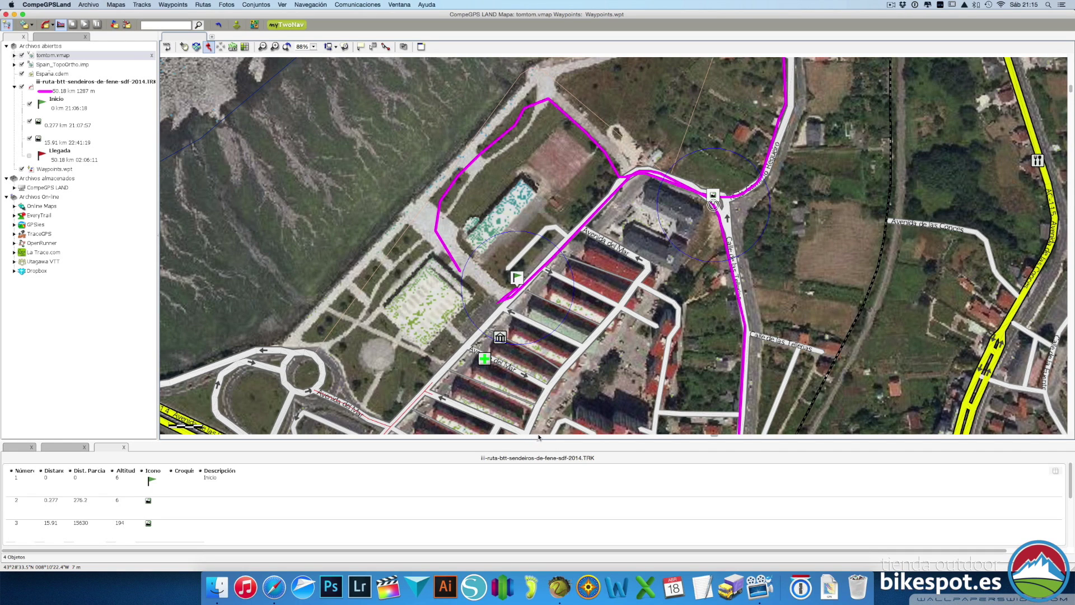
click(133, 507)
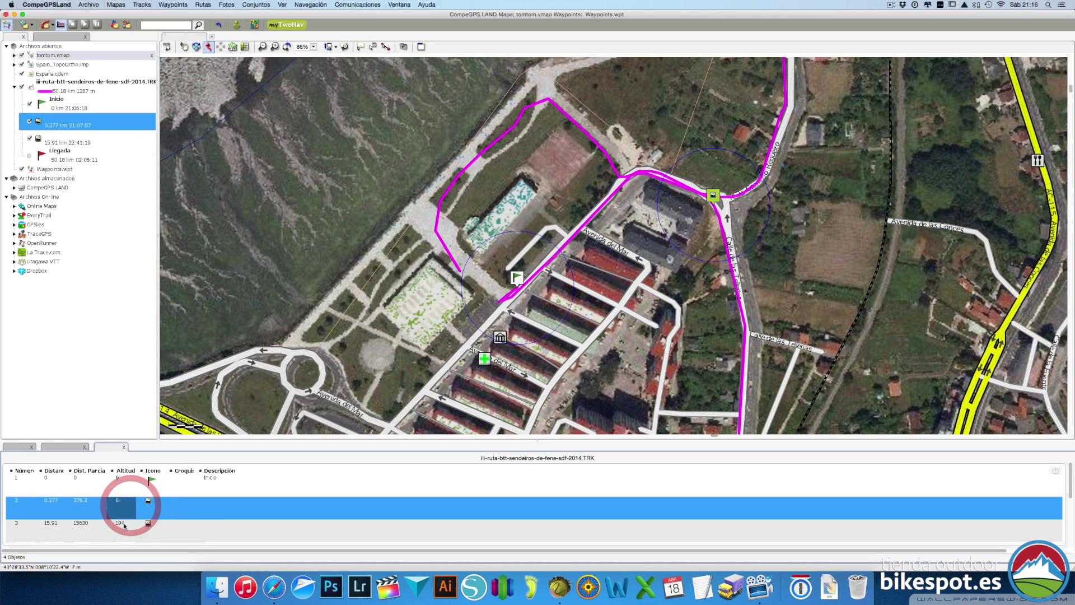
click(130, 530)
right_click(129, 531)
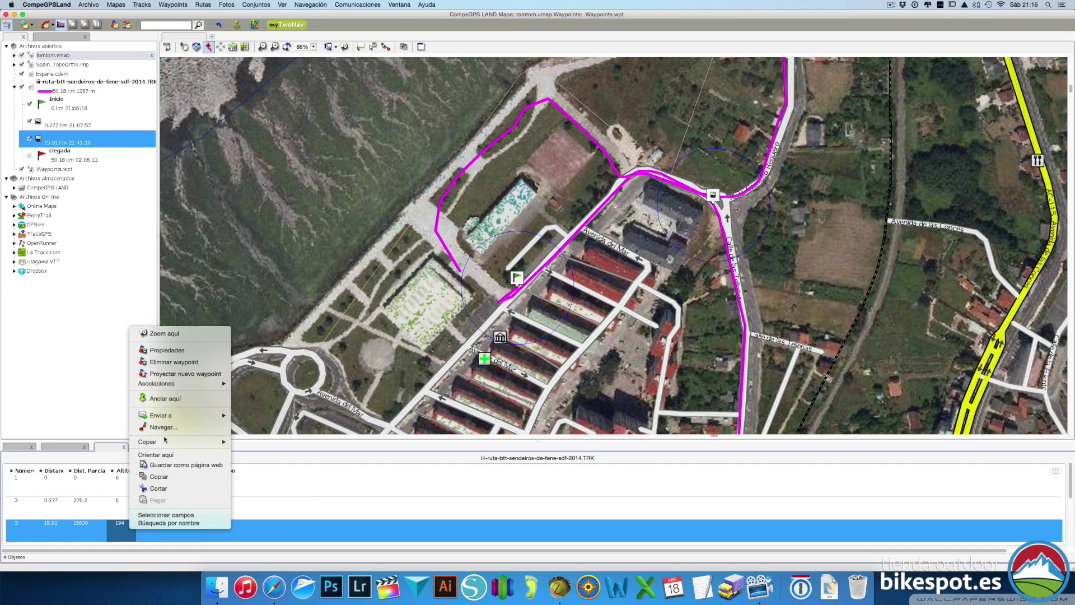
click(176, 362)
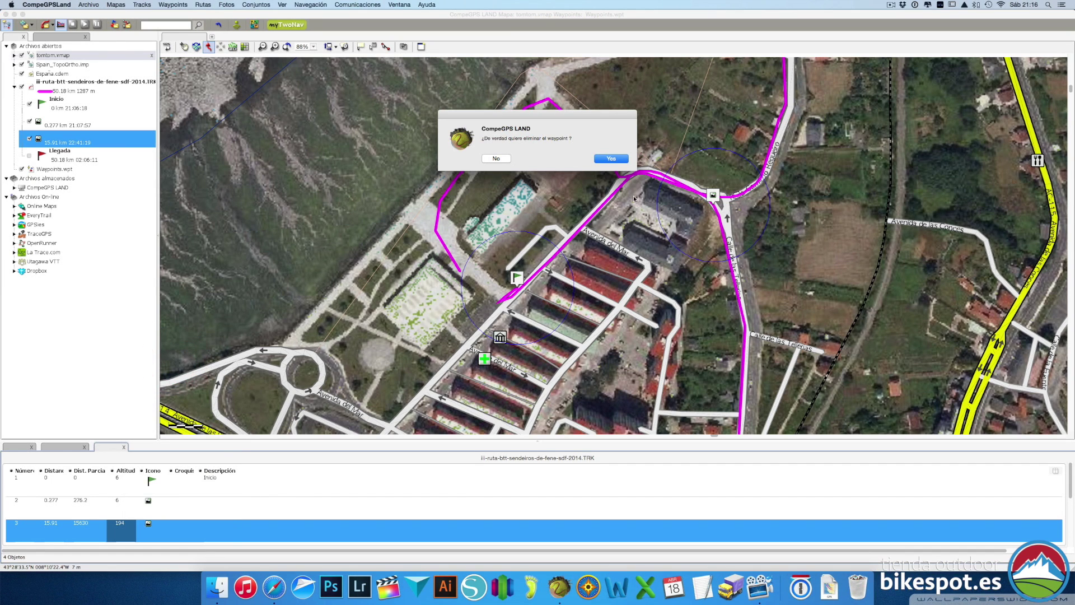
click(611, 158)
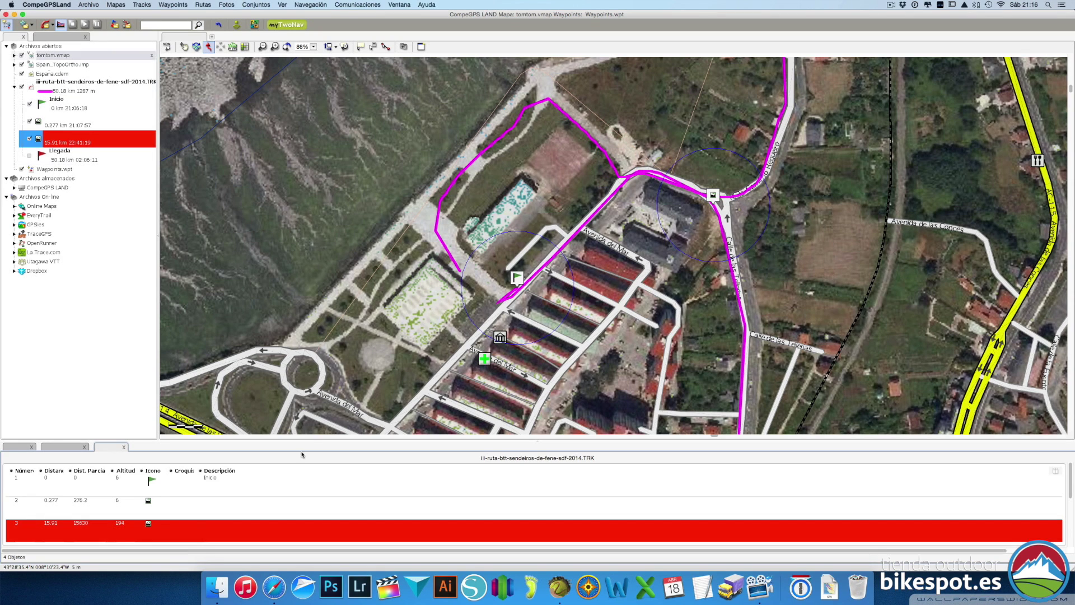
Set the icon of the roadbook point at 0.277 km to the right-turn arrow.
click(204, 501)
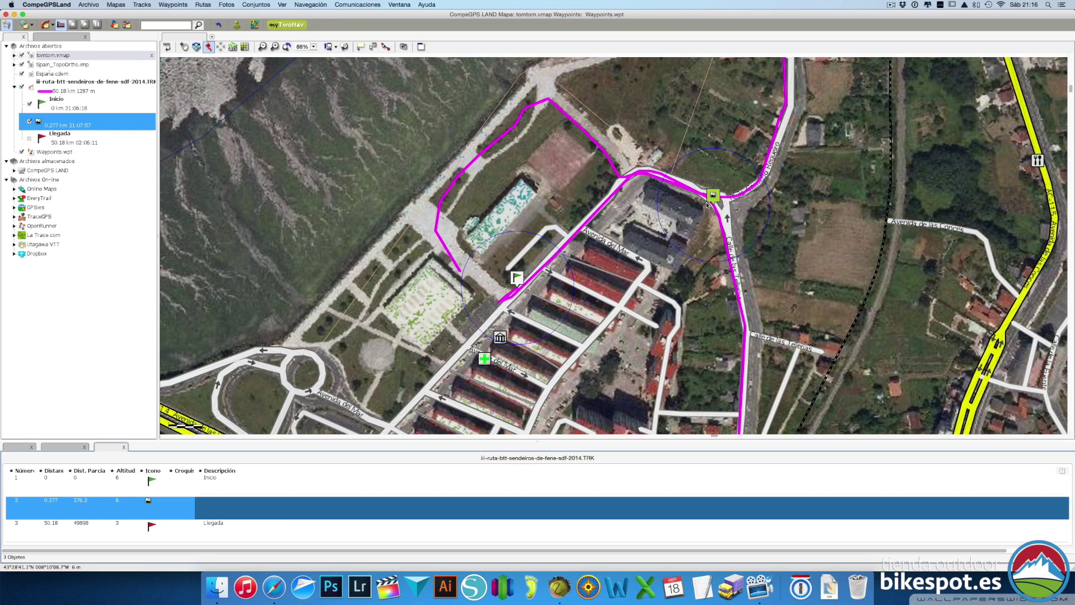
click(149, 507)
click(148, 508)
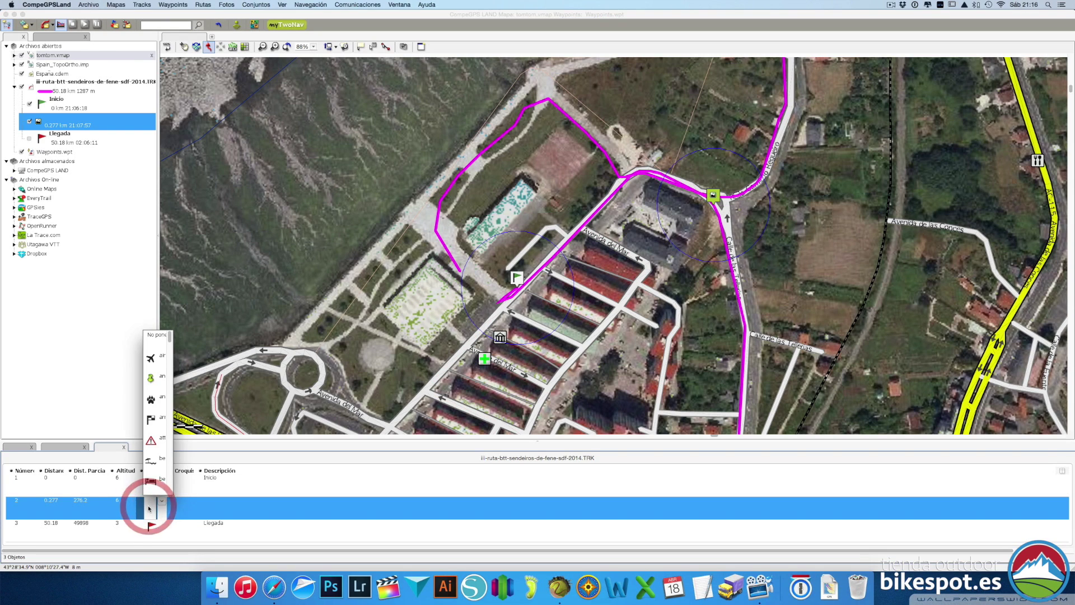
scroll(150, 388, down, 8)
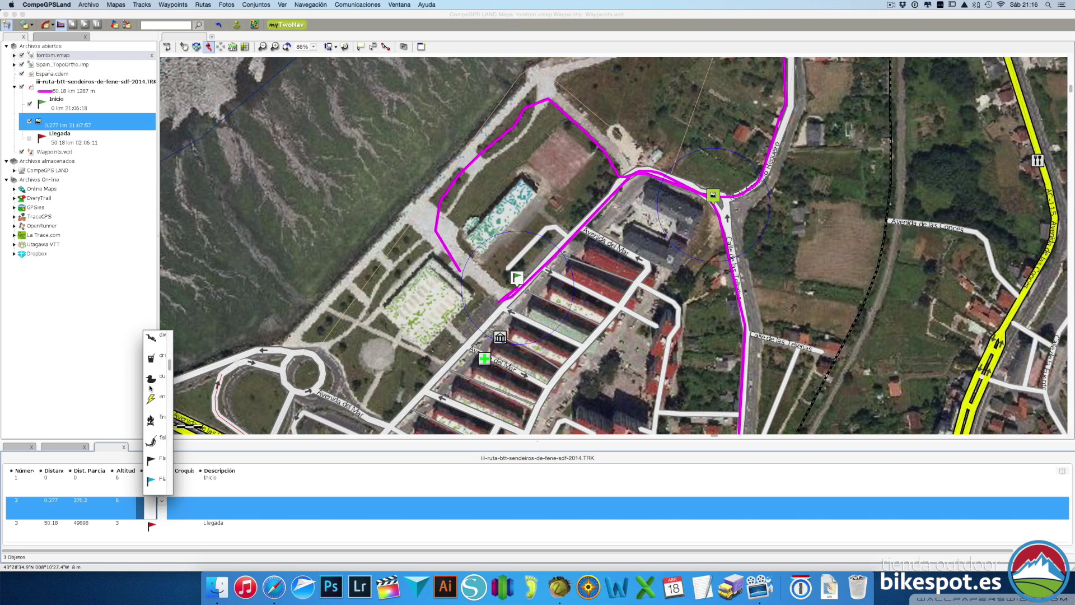
scroll(151, 388, down, 4)
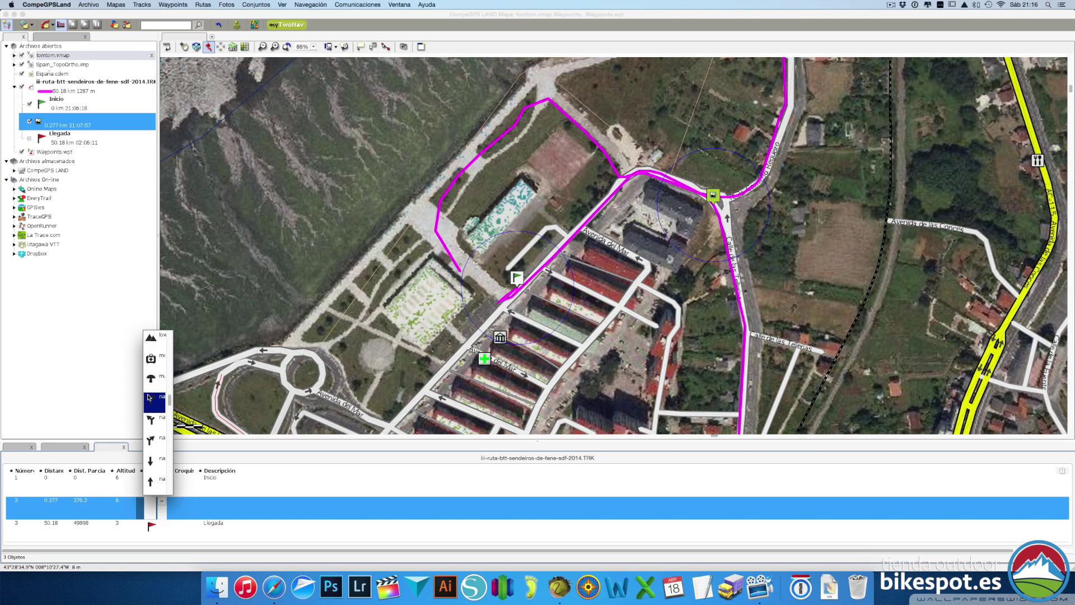
scroll(150, 403, down, 3)
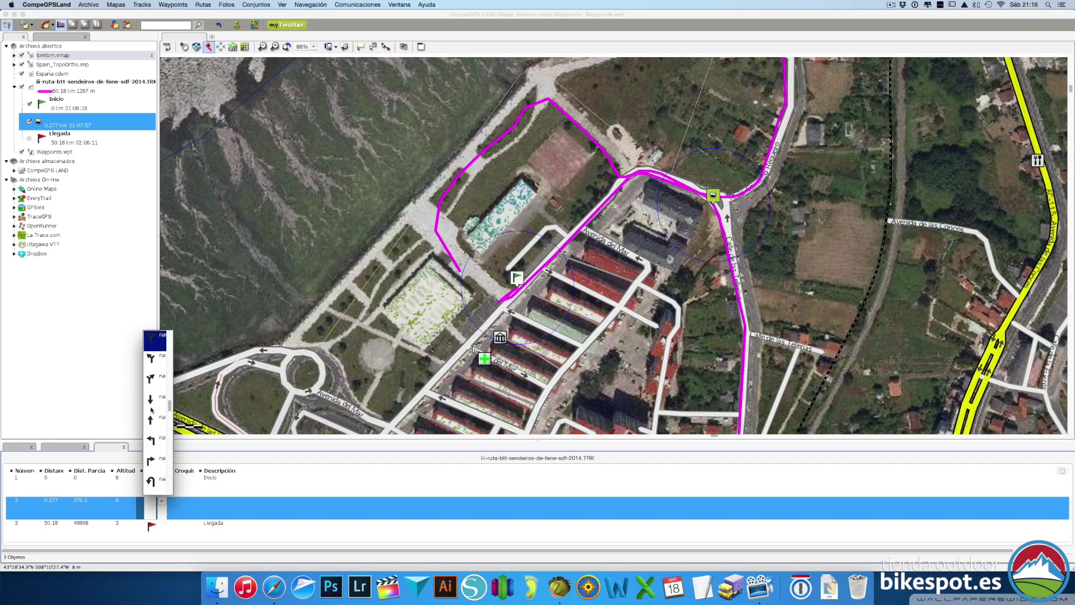
click(149, 462)
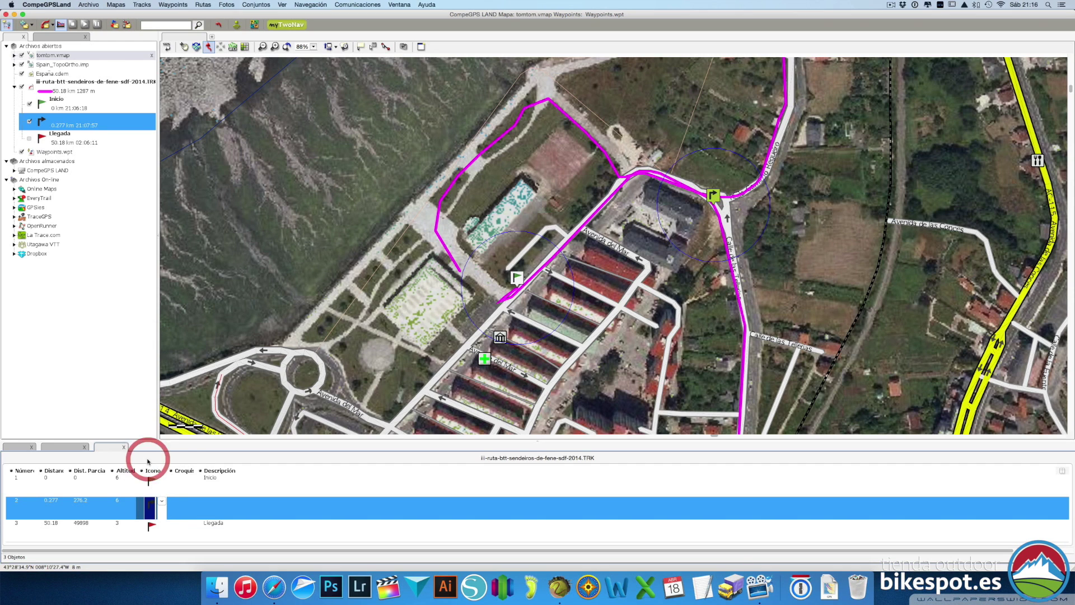
Assign the image giro derecha.png from the RoadbookTest folder as the sketch of the 0.277 km roadbook point.
click(185, 507)
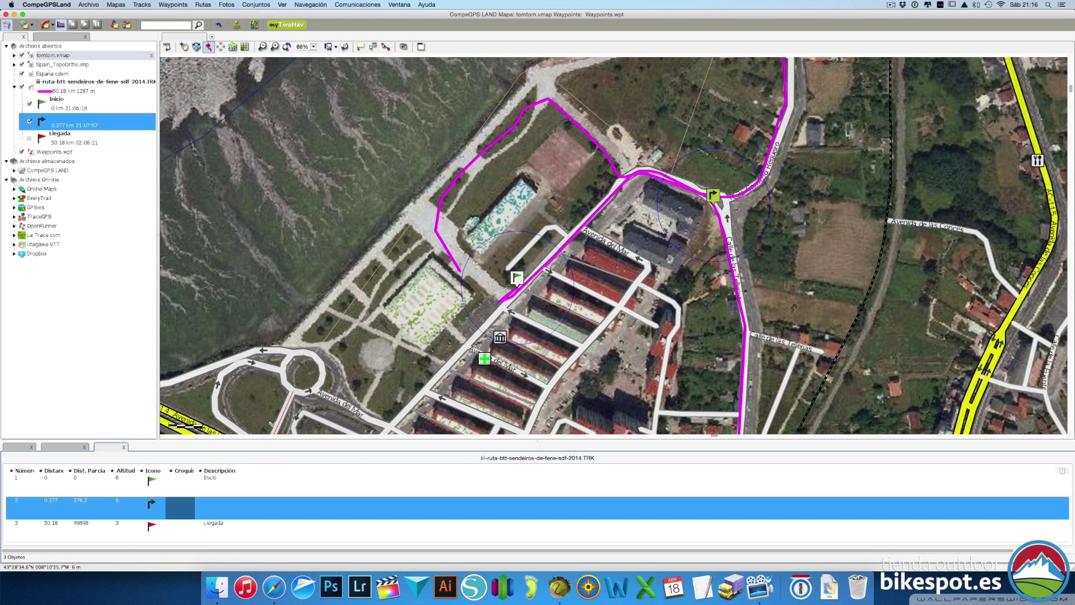
double_click(177, 503)
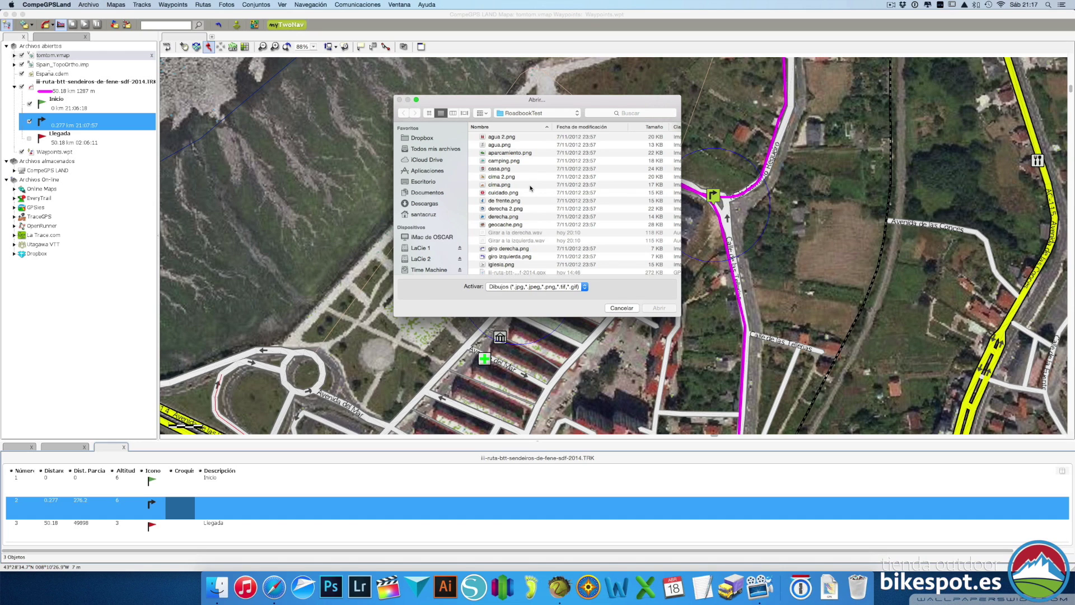
scroll(546, 238, down, 1)
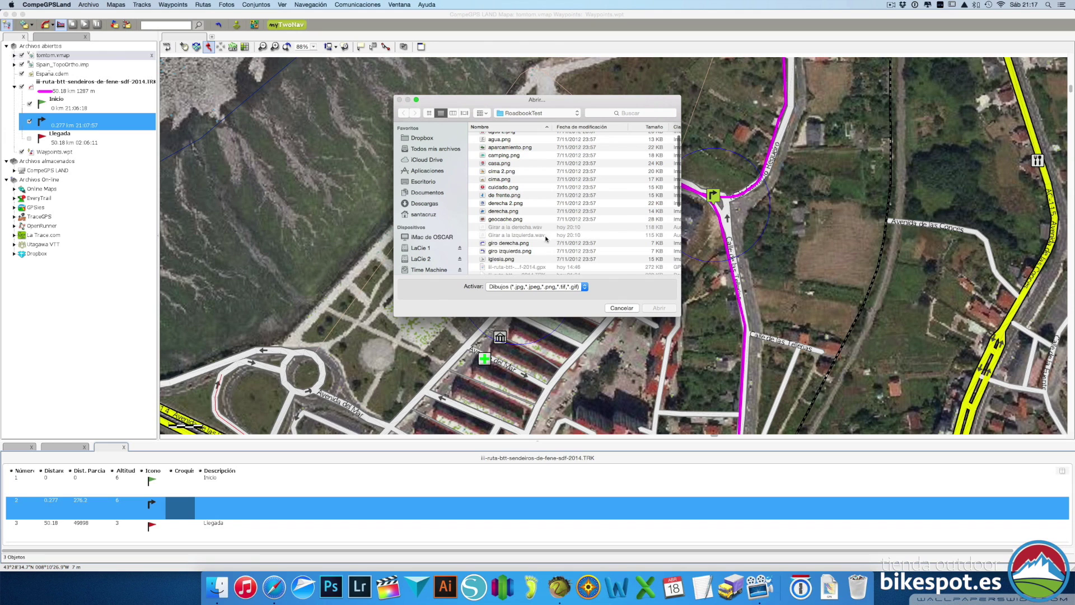
click(500, 243)
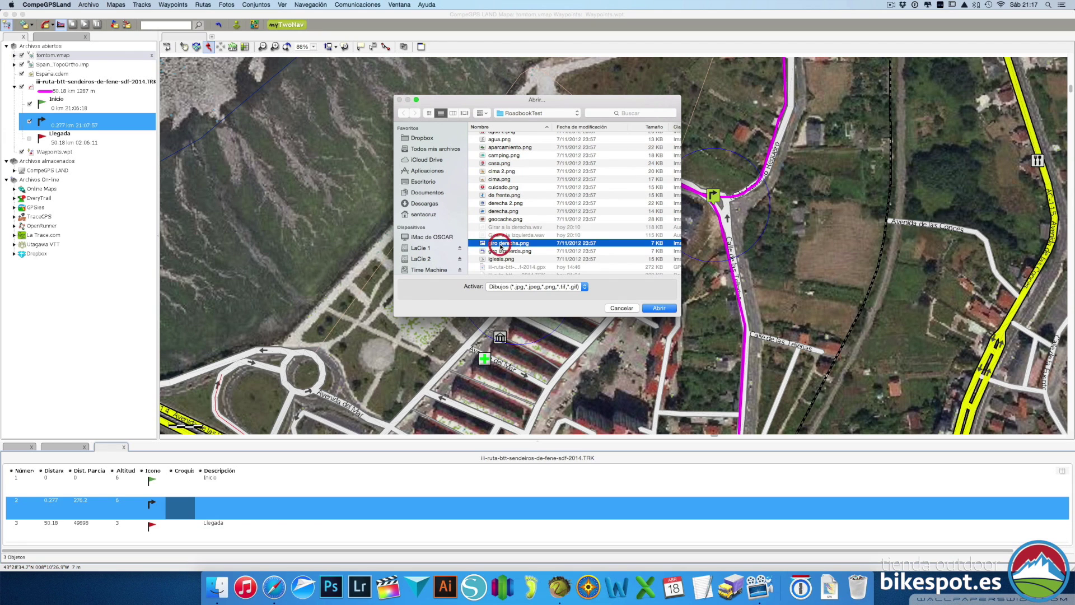
click(670, 308)
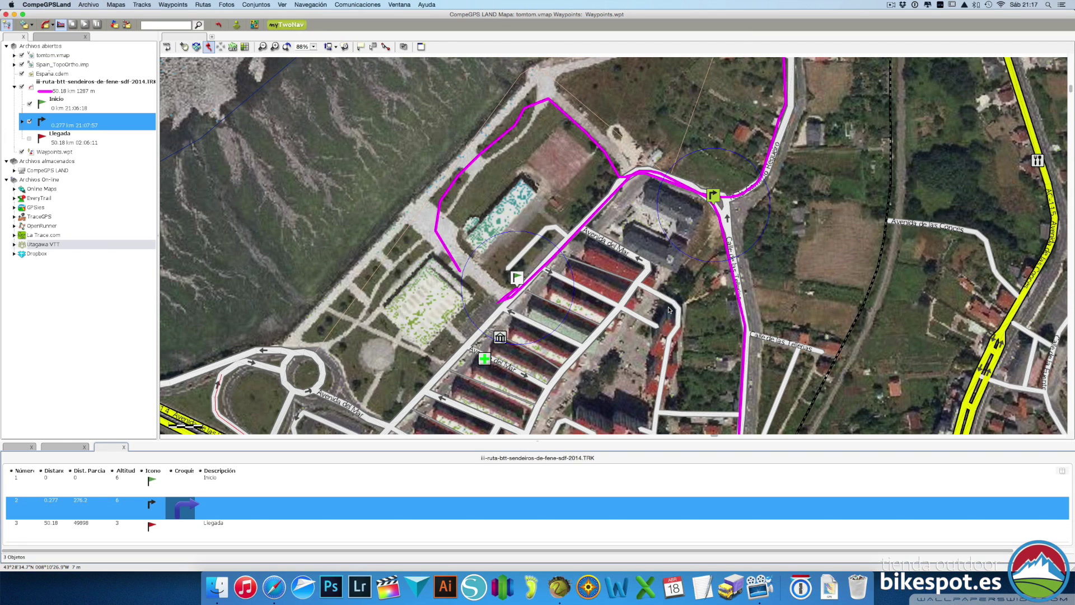
Enter "Girar a la derecha" as the description of the 0.277 km roadbook point.
click(220, 507)
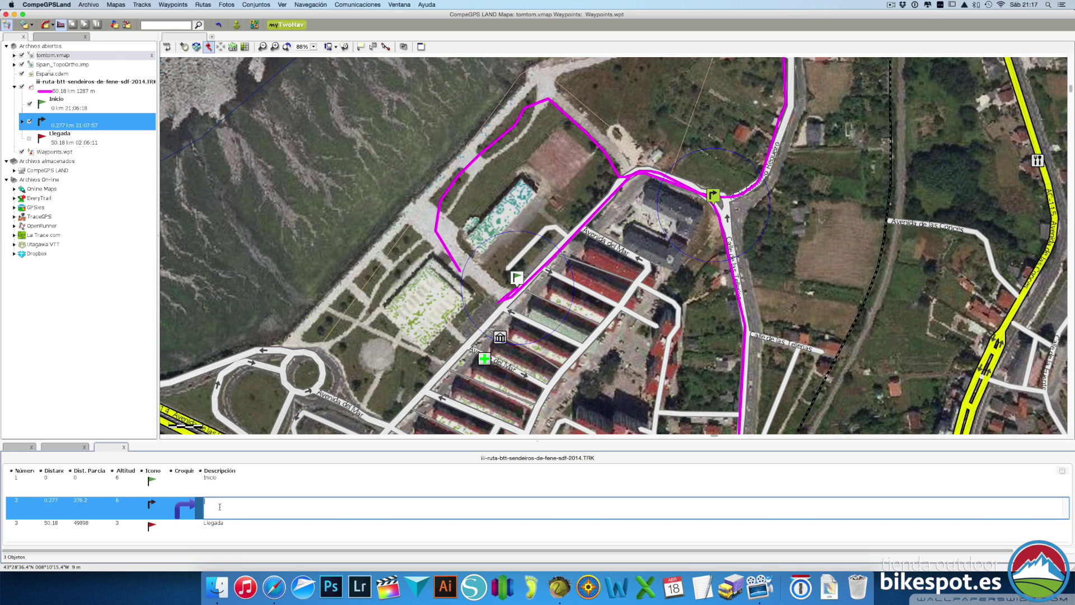
text(irar a la derecha)
click(271, 479)
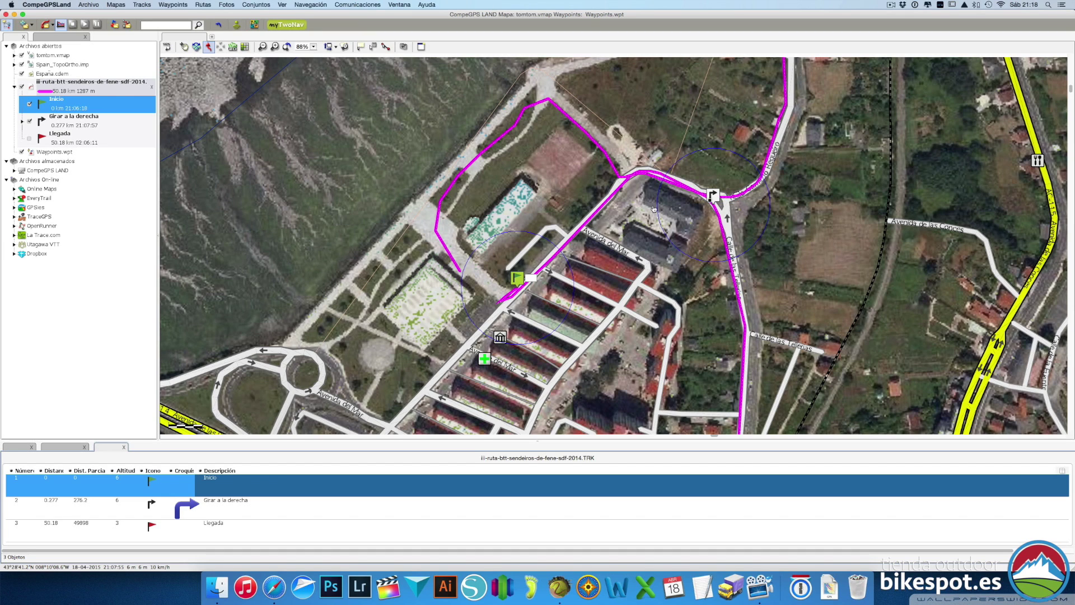
Show the elevation graph enlarged and set the subtrack start at about 4.7 km, before the first big climb.
click(14, 447)
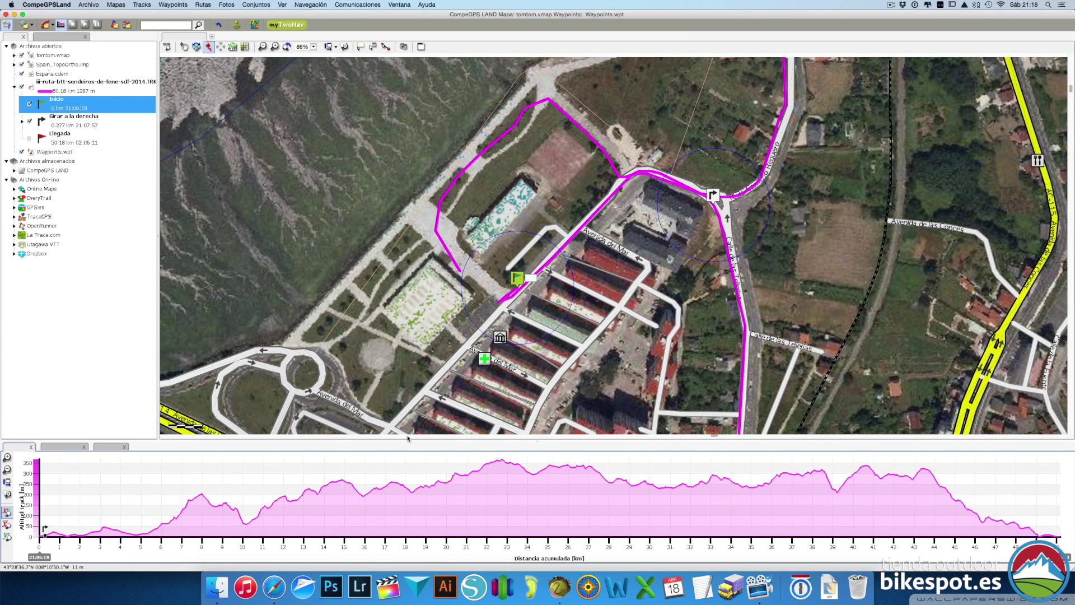
drag(543, 443, 542, 394)
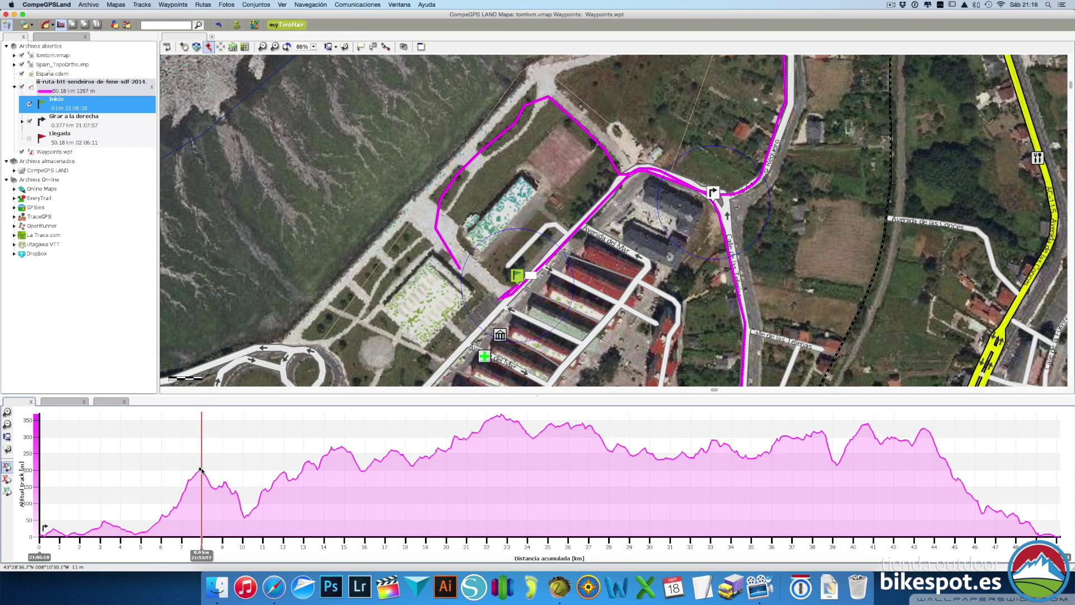
scroll(644, 256, up, 2)
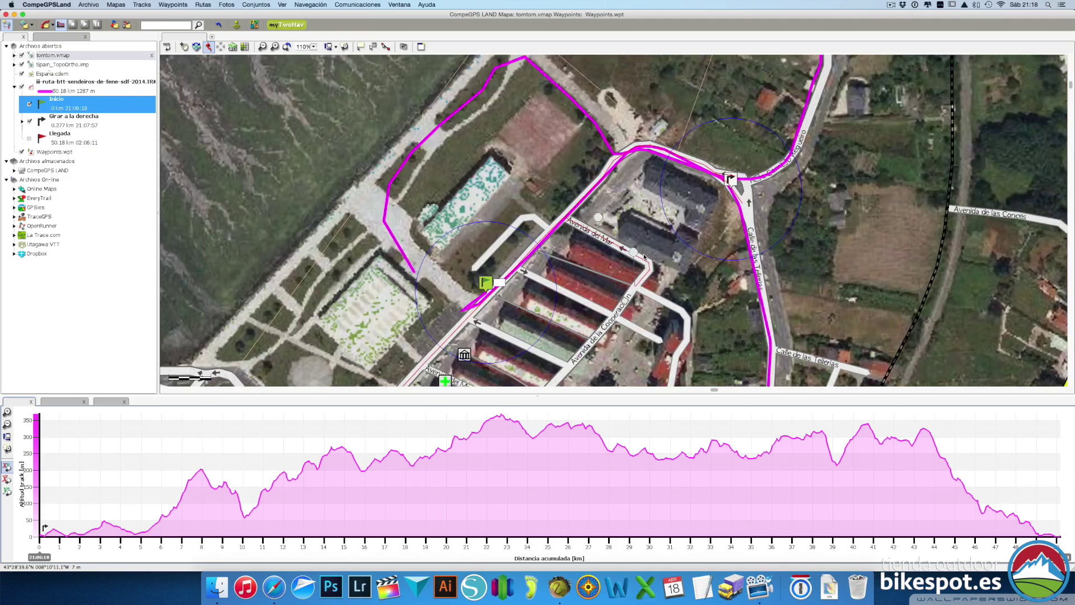
scroll(644, 256, down, 6)
scroll(644, 258, down, 4)
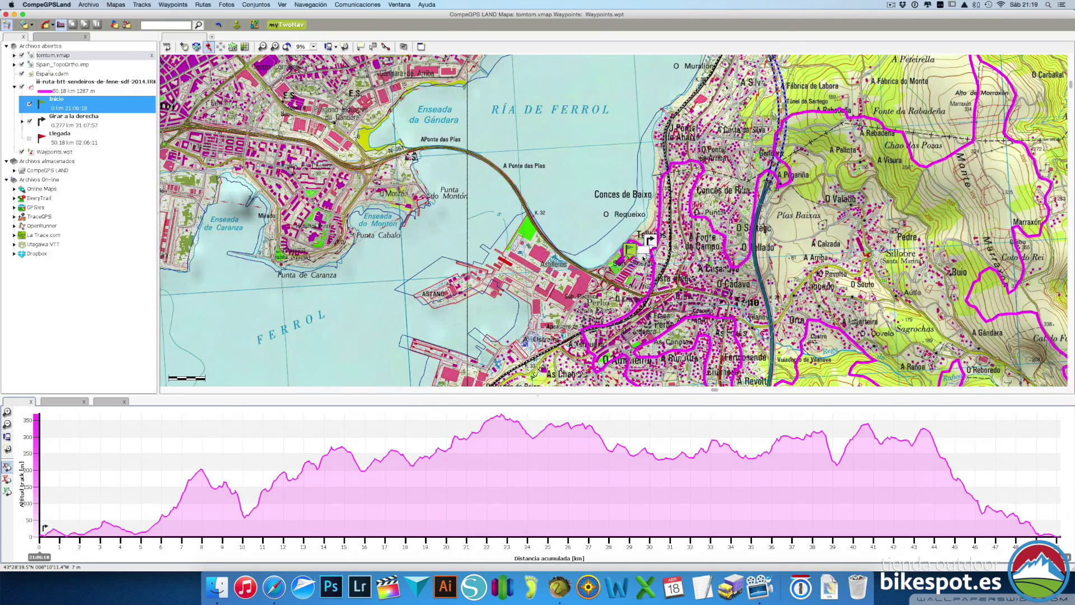
drag(644, 256, 509, 167)
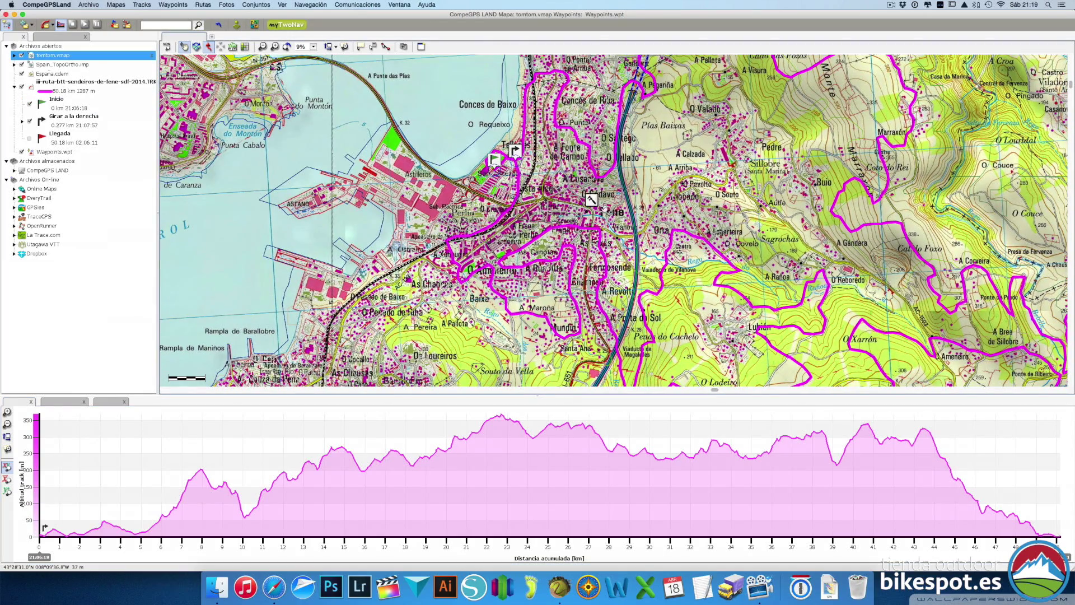
right_click(137, 536)
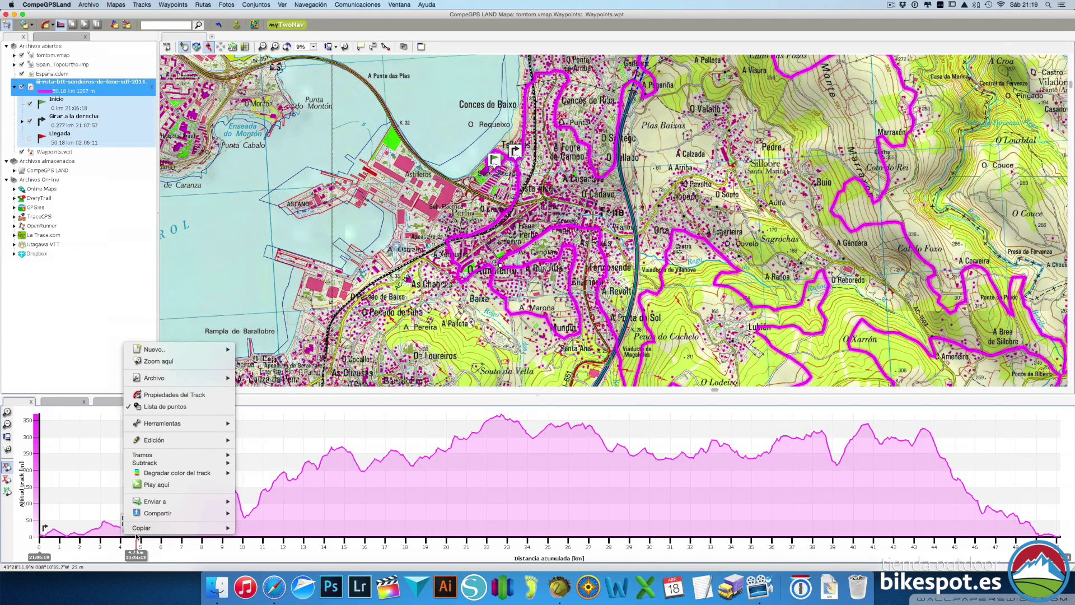
mouse_move(162, 465)
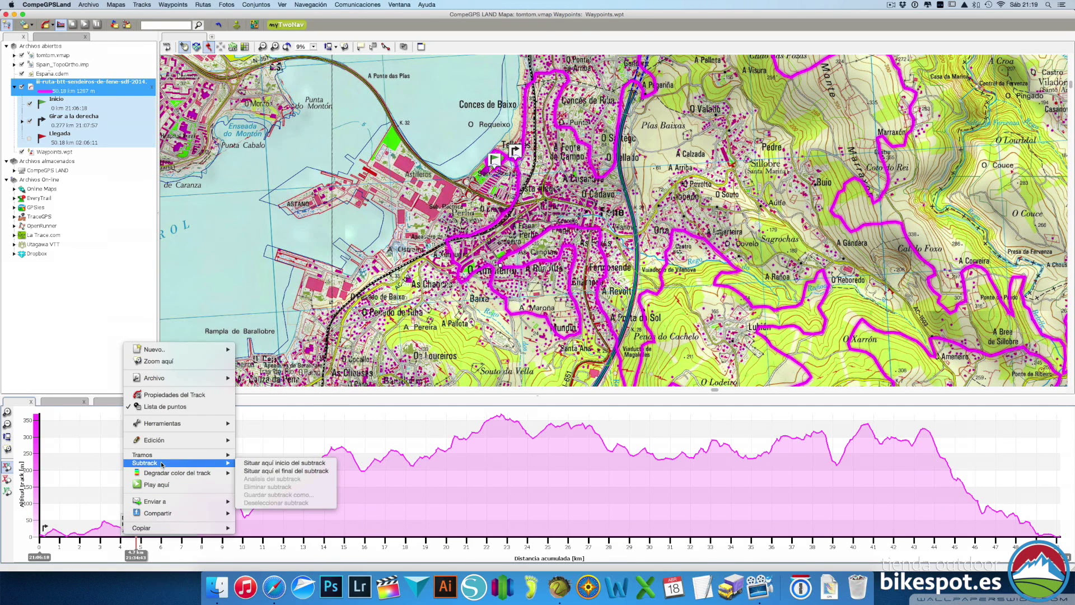
click(259, 462)
Set the subtrack end at the top of the first big climb, at about 7.9 km.
drag(160, 473, 201, 469)
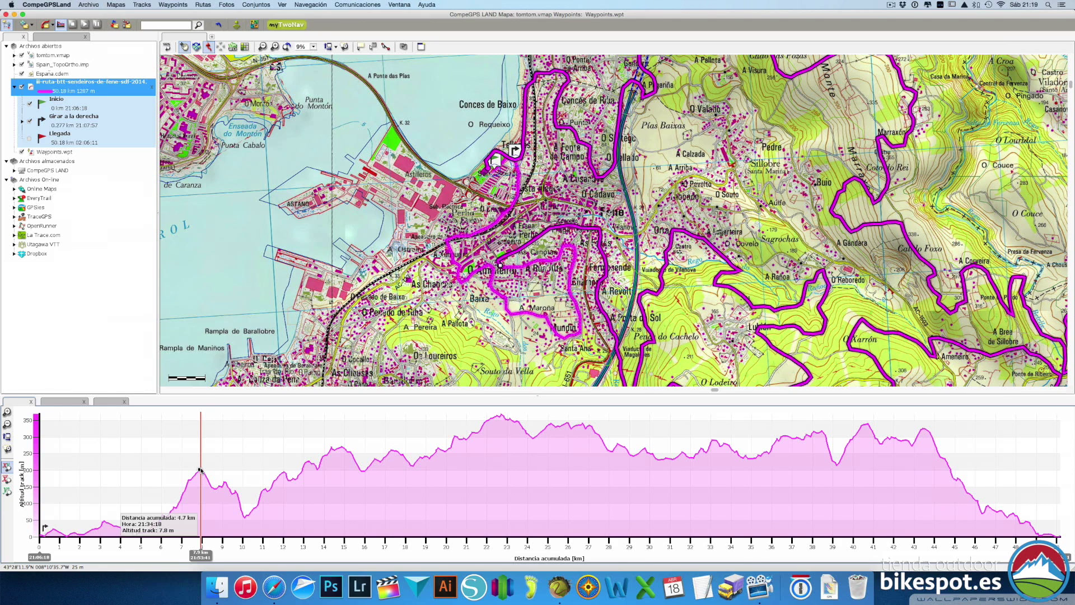
drag(200, 470, 201, 469)
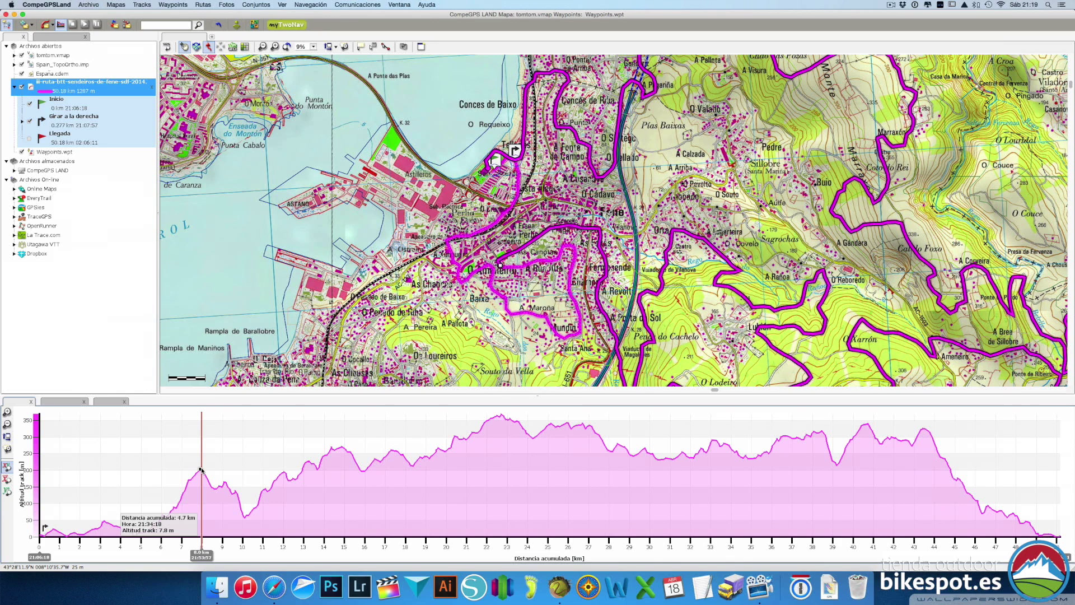
right_click(201, 470)
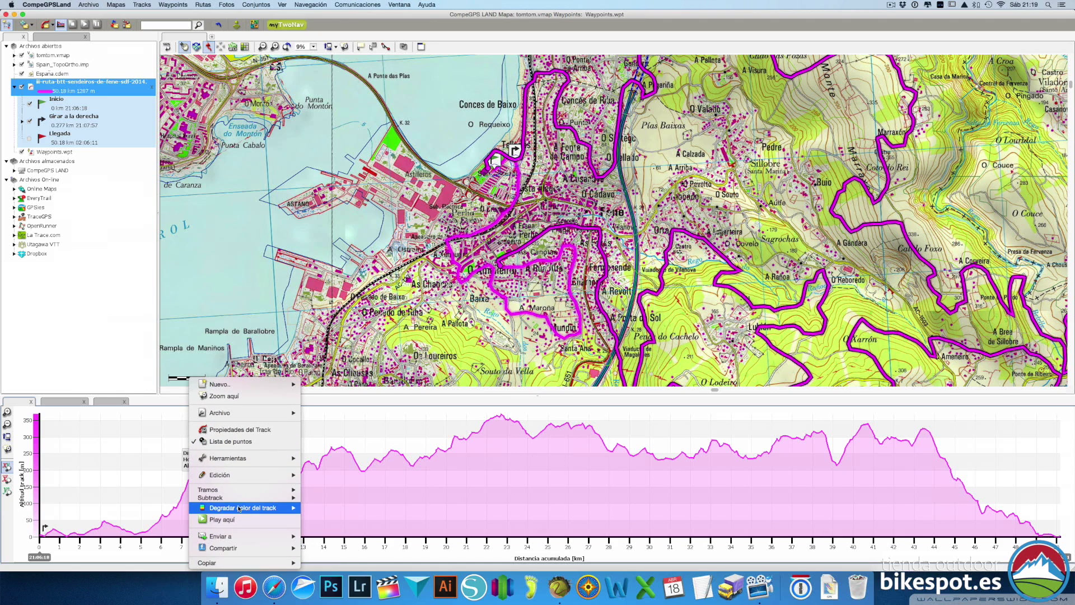
mouse_move(240, 498)
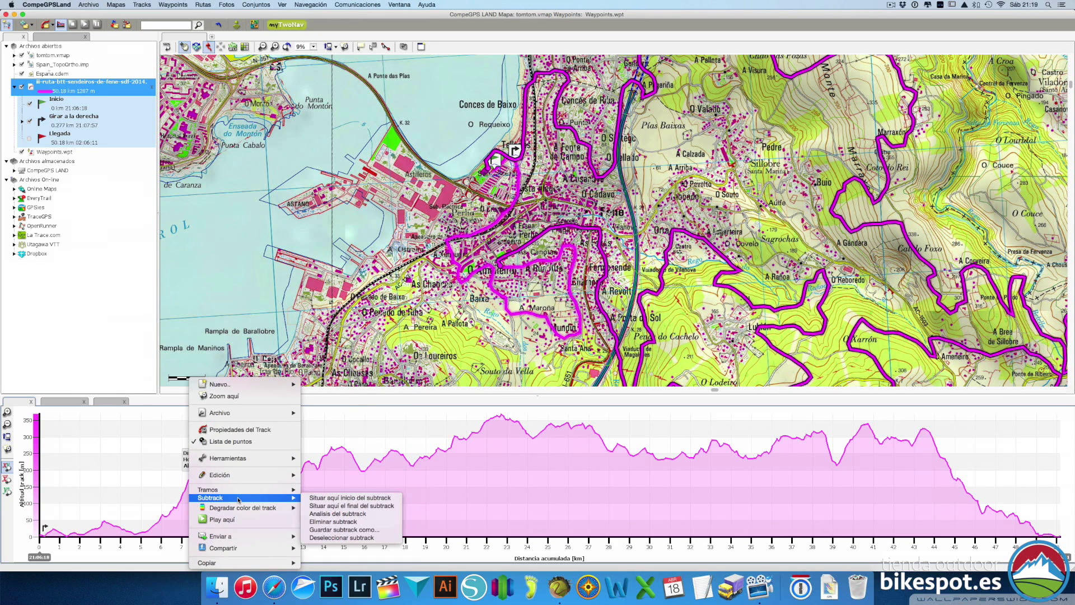
click(326, 507)
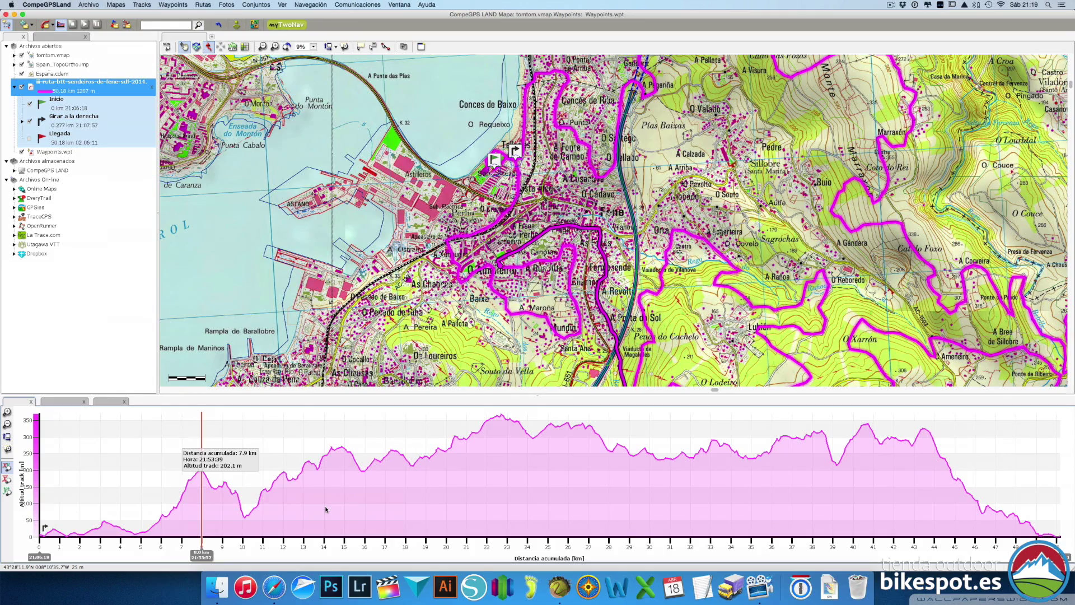
Open the subtrack analysis for the first climb, enlarge its window to examine all the figures, and close it.
drag(526, 352, 458, 263)
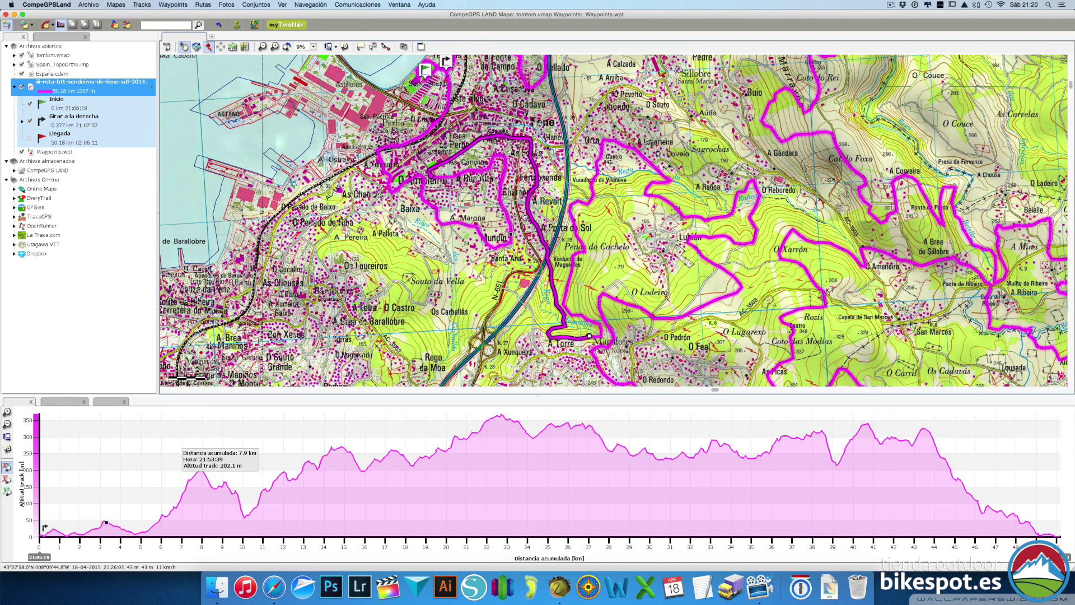
right_click(536, 189)
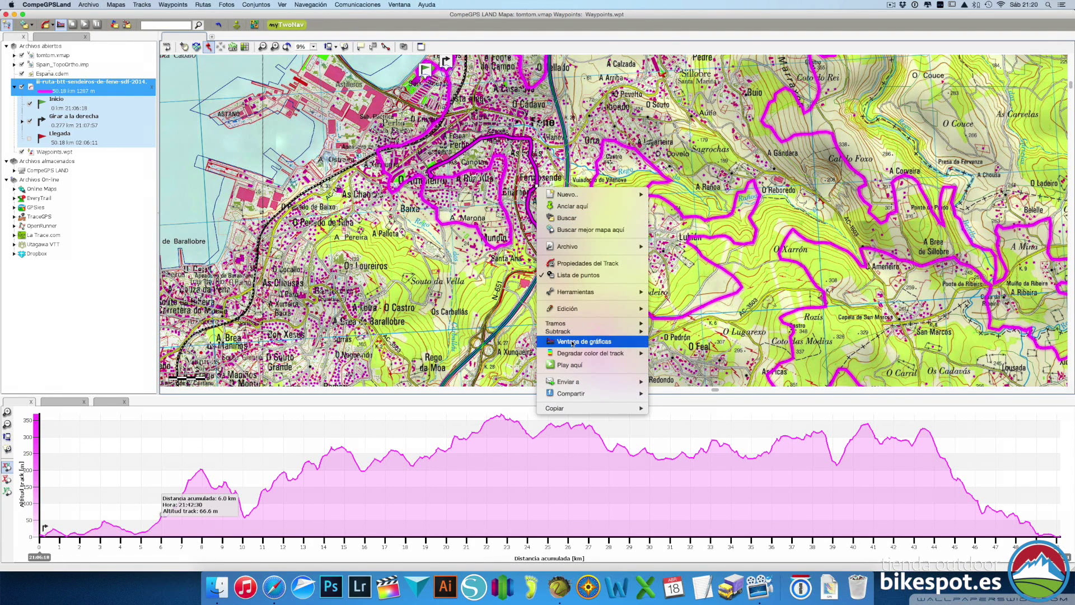
mouse_move(572, 333)
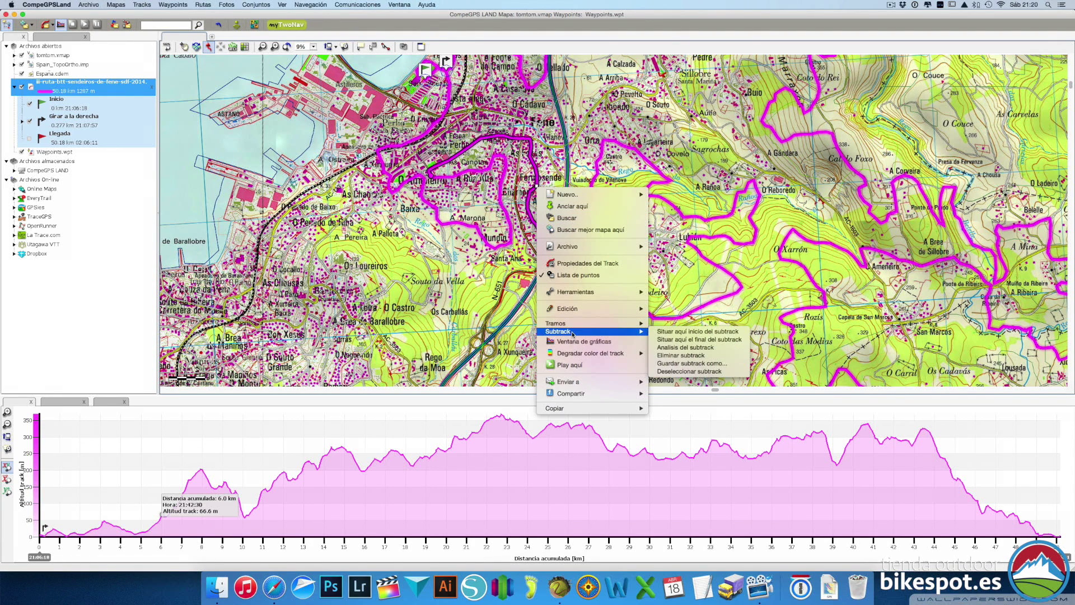
click(672, 348)
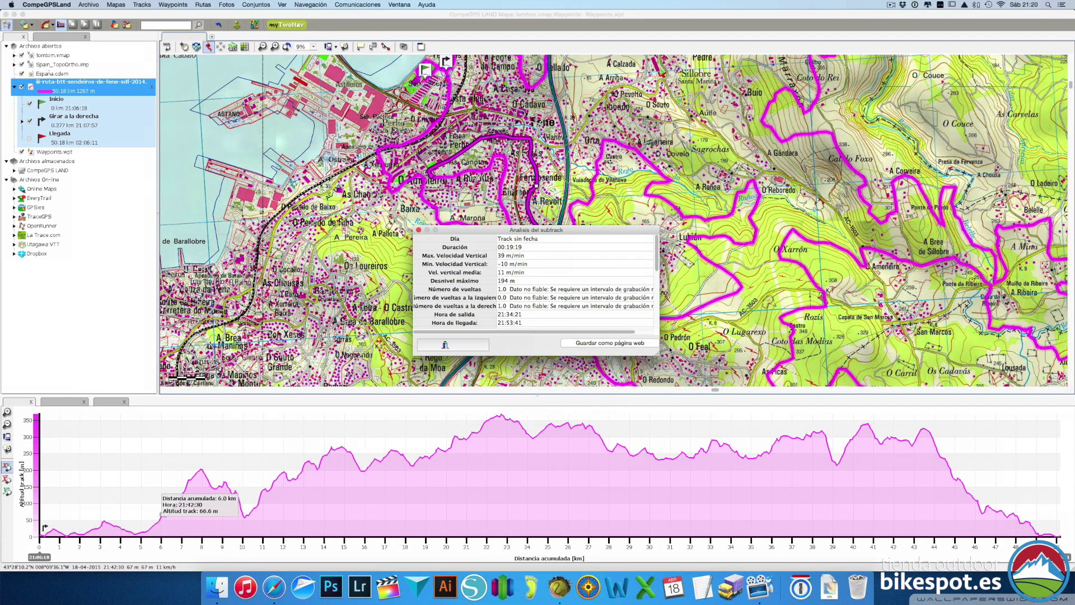
drag(585, 230, 420, 131)
drag(494, 255, 680, 427)
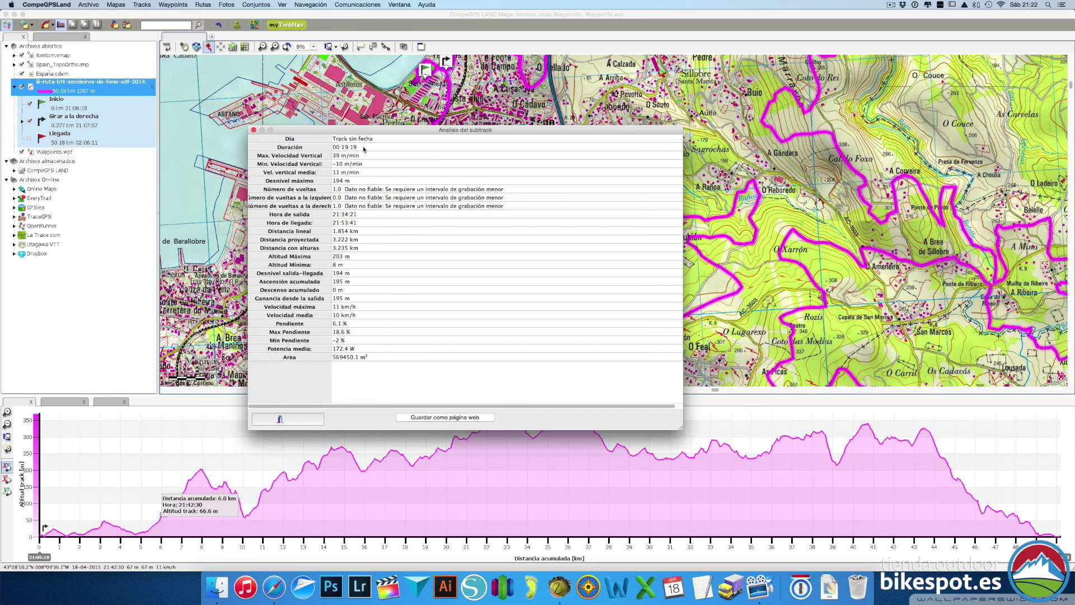
click(254, 130)
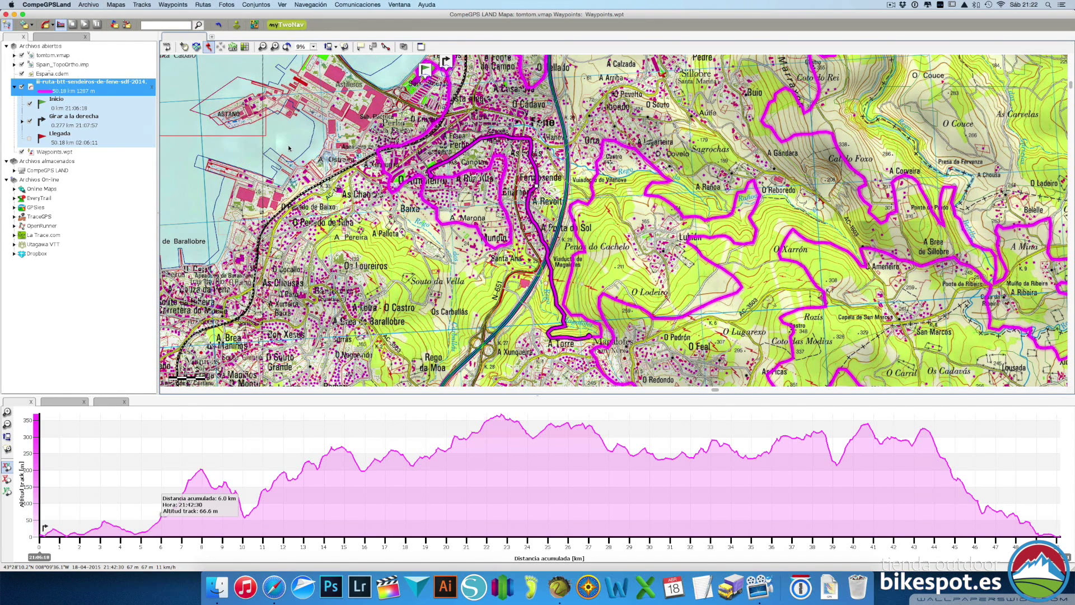
Create a roadbook point at the start of the first climb, at about 4.7 km, and enlarge the roadbook list.
scroll(440, 242, up, 3)
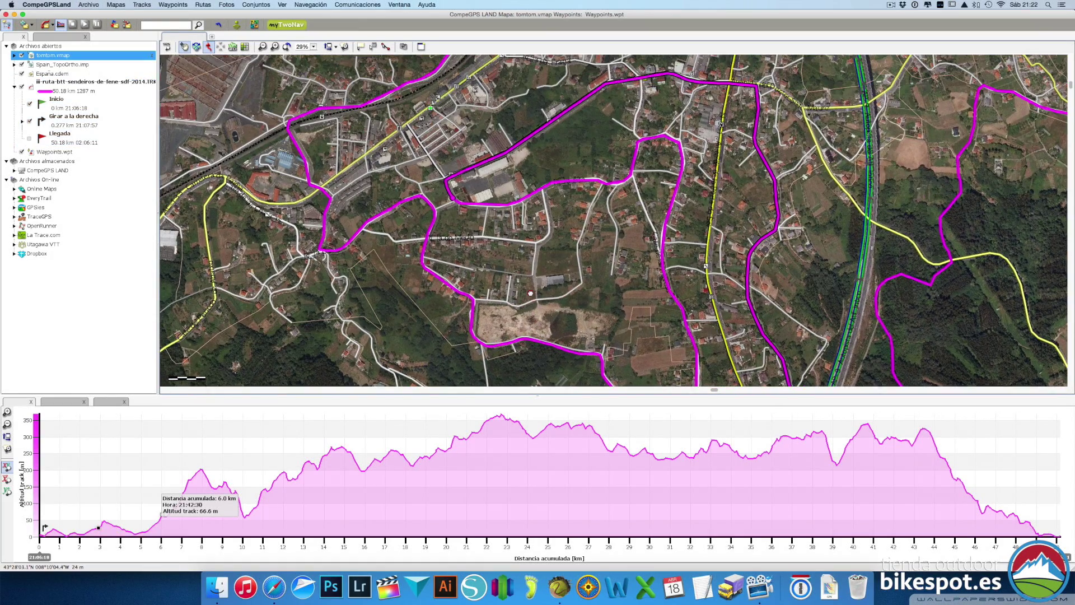
drag(529, 286, 530, 293)
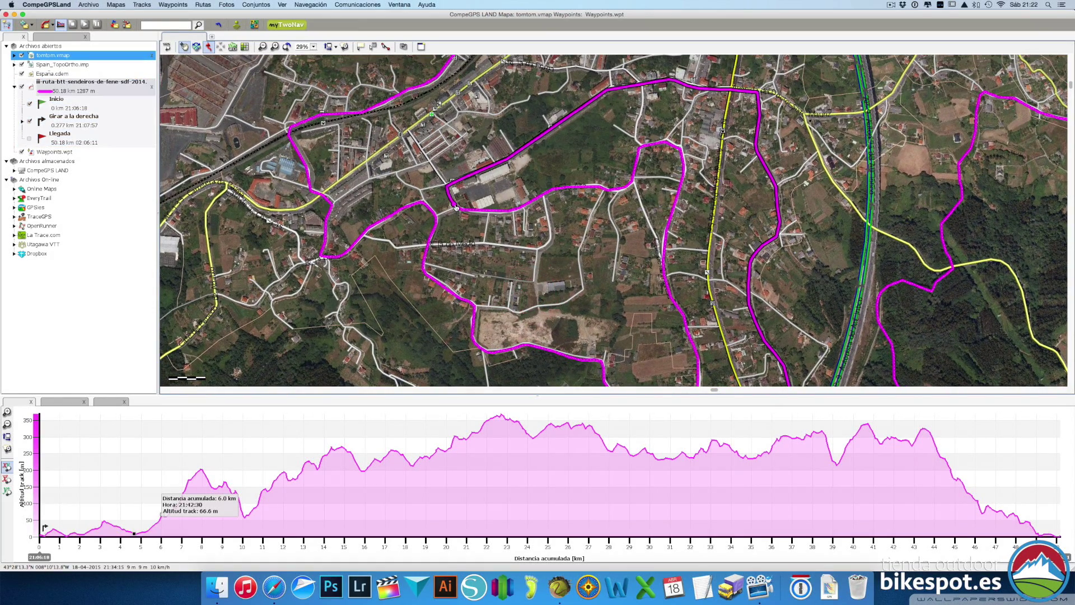
right_click(454, 204)
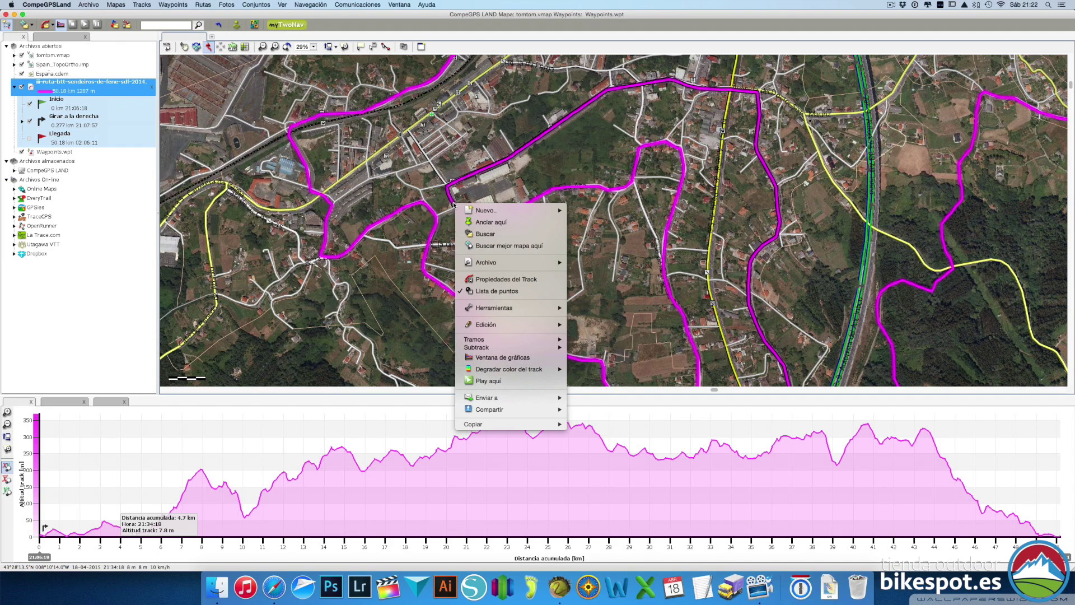
mouse_move(538, 213)
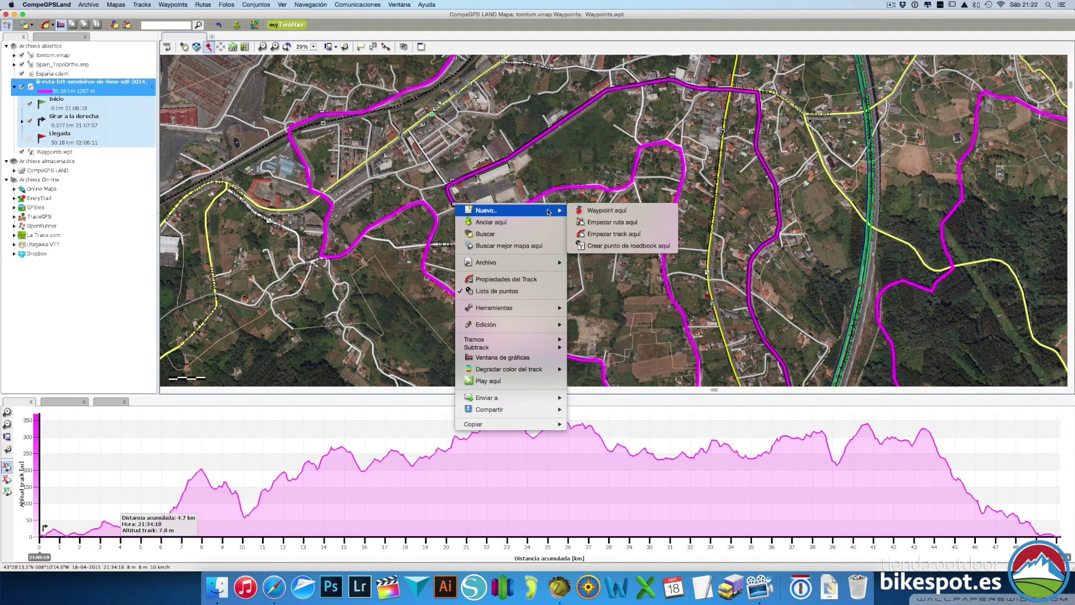
click(618, 246)
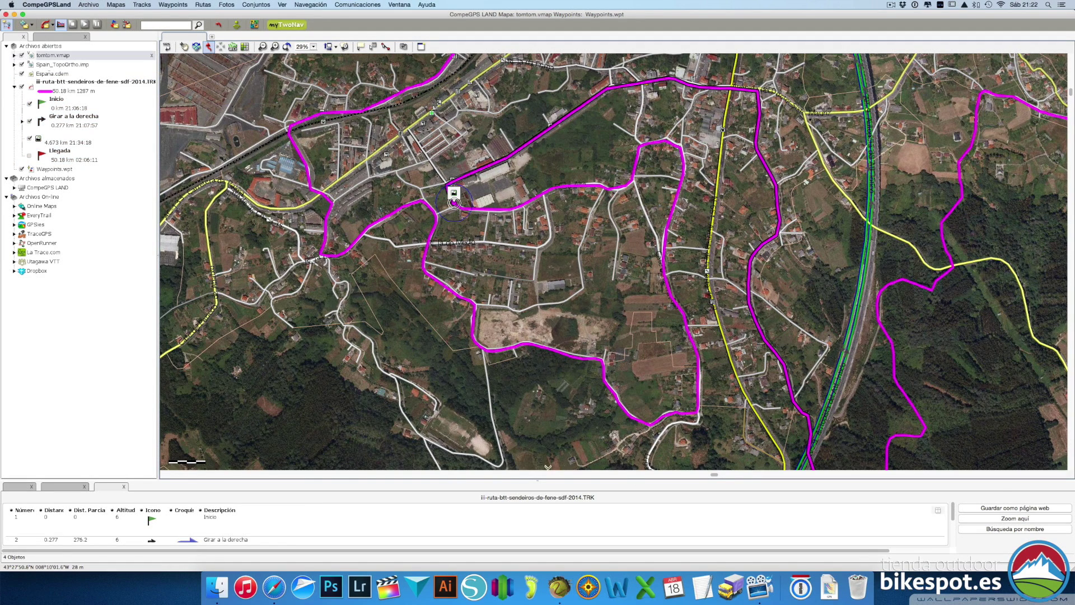
drag(538, 480, 546, 359)
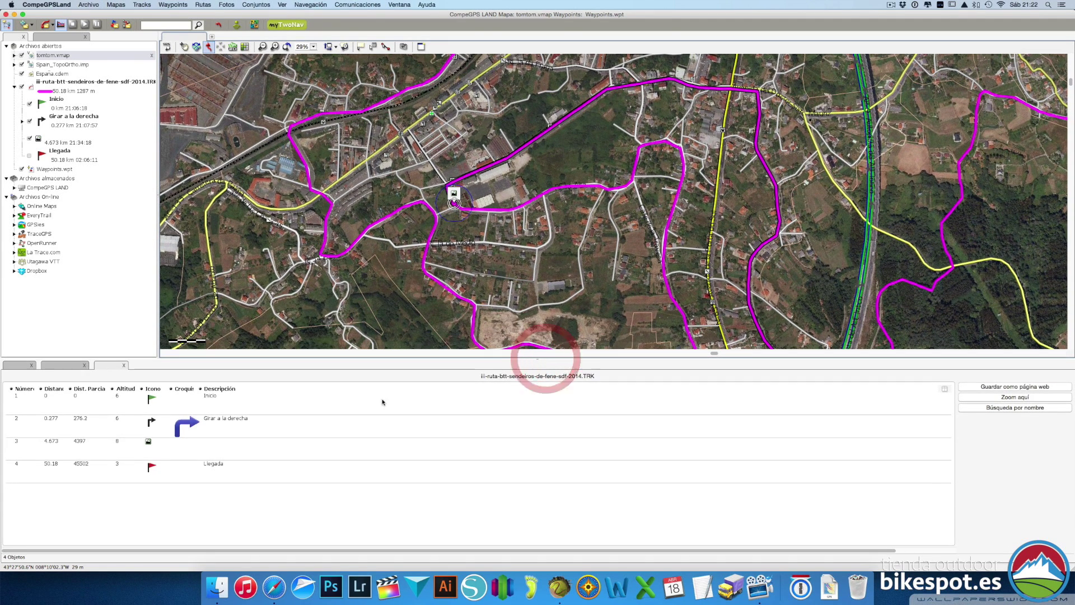
Set the icon of the 4.673 km roadbook point to the red flag.
click(170, 448)
click(149, 446)
scroll(149, 387, down, 5)
scroll(149, 386, down, 10)
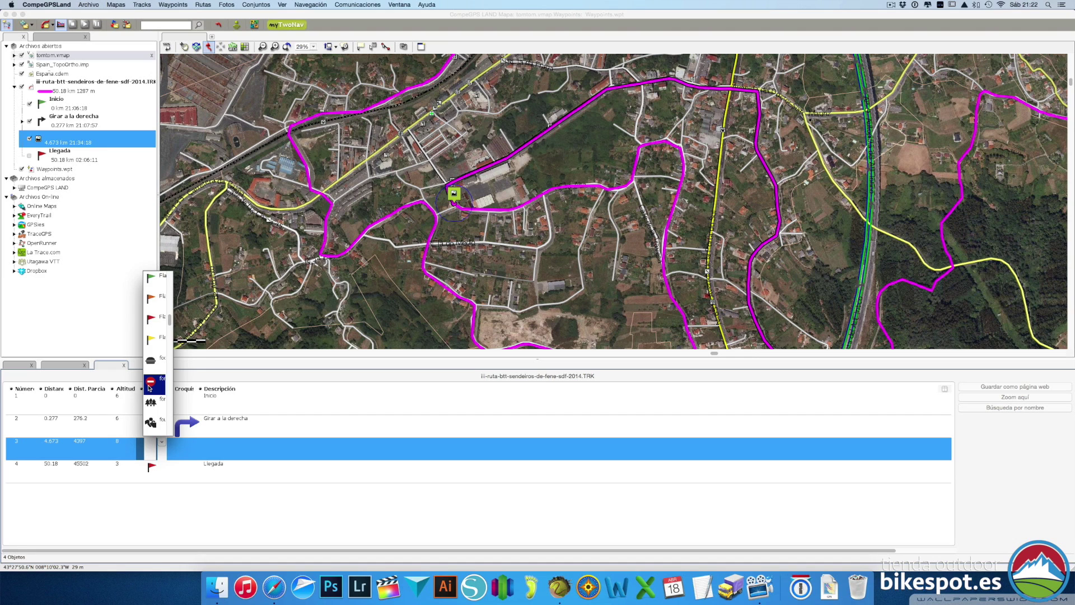
scroll(152, 344, down, 5)
scroll(151, 345, up, 10)
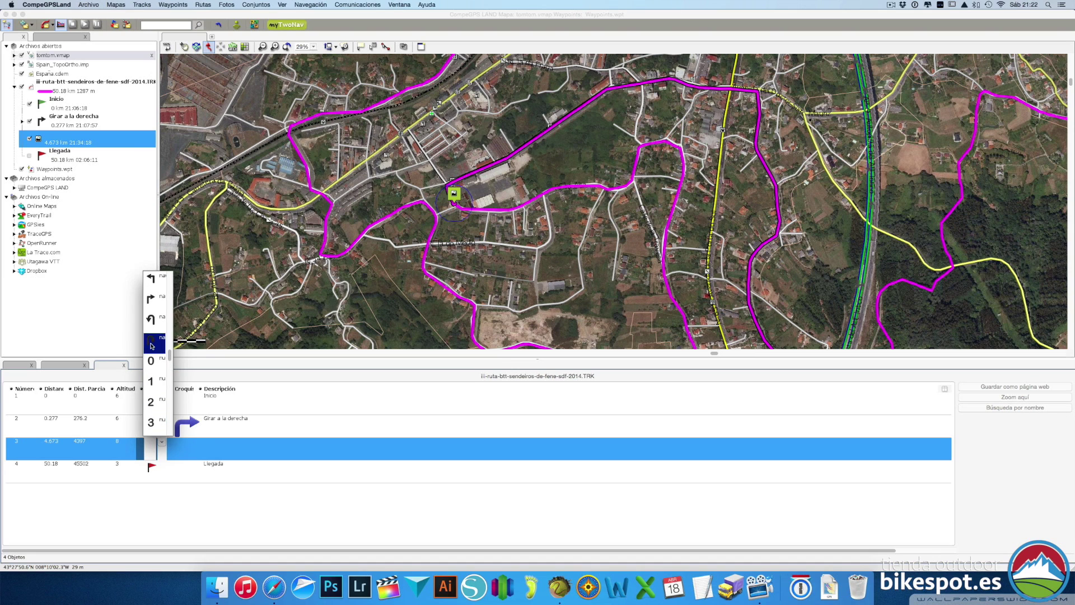
scroll(151, 345, up, 8)
scroll(151, 345, up, 3)
click(152, 343)
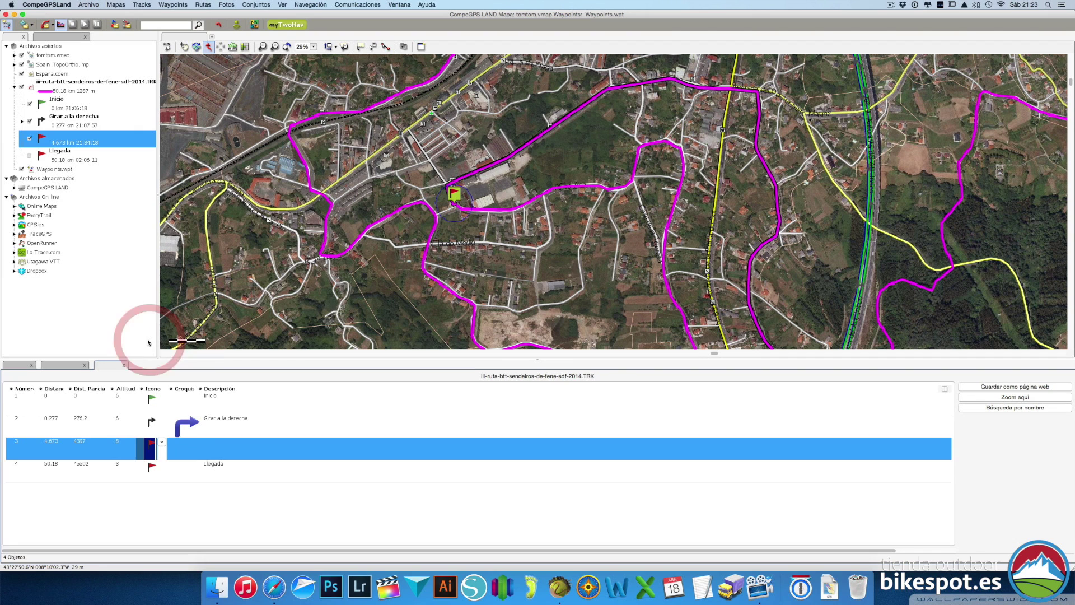
Assign the image cuidado.png from the RoadbookTest folder as the sketch of the 4.673 km roadbook point.
double_click(180, 448)
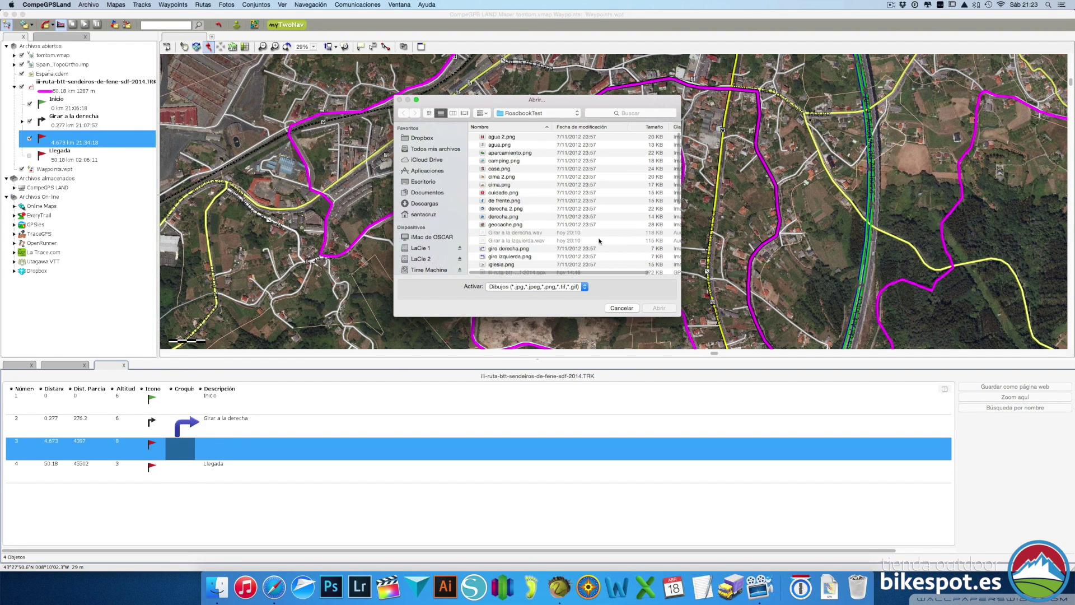
click(495, 194)
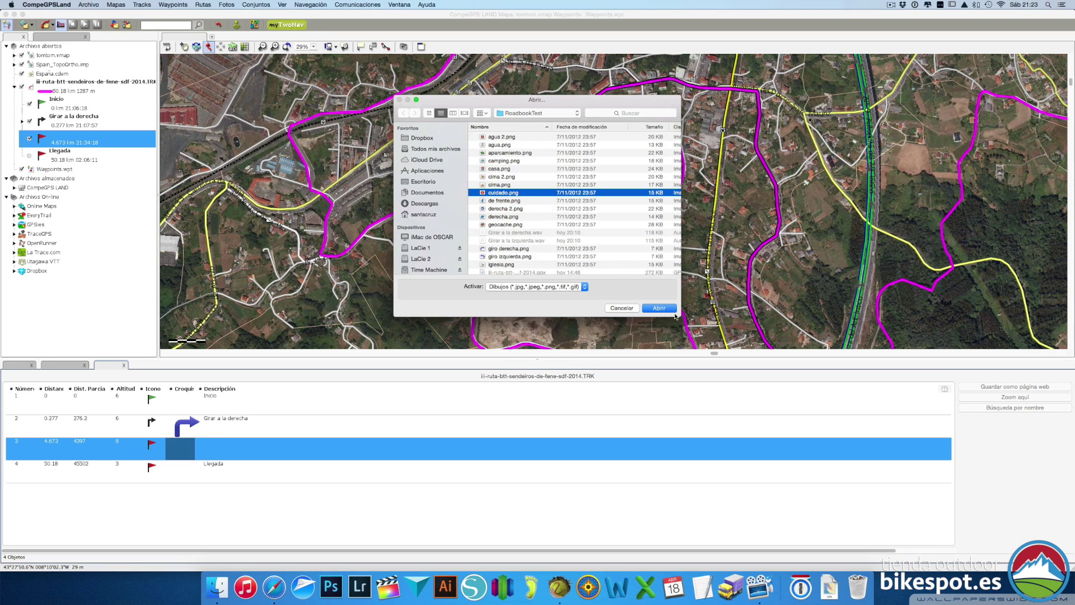
click(658, 308)
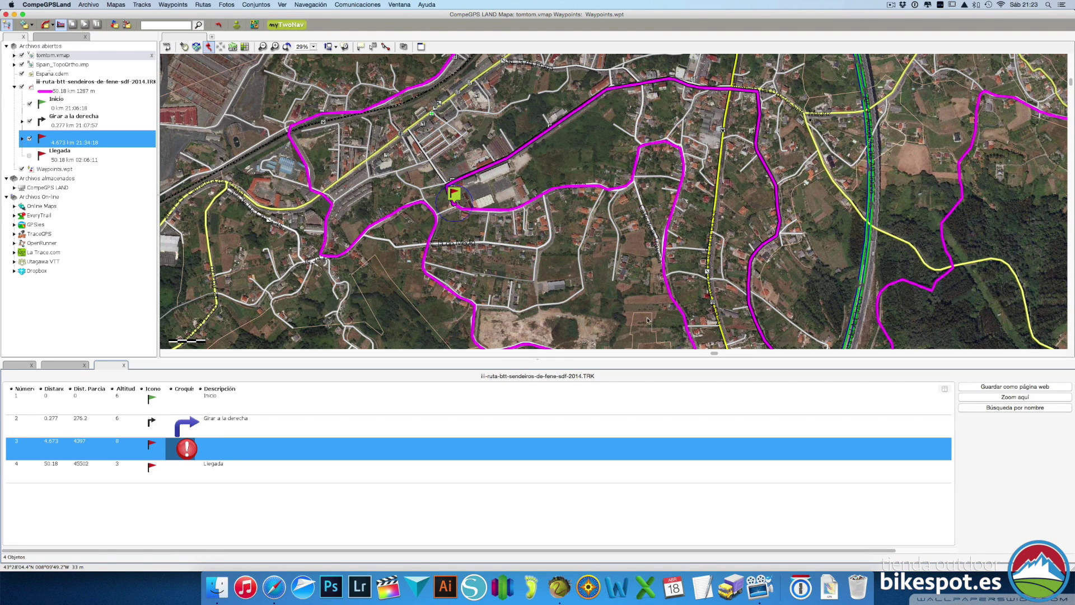
Reopen the climb's subtrack analysis and move its window clear of the roadbook list to examine the figures.
double_click(213, 448)
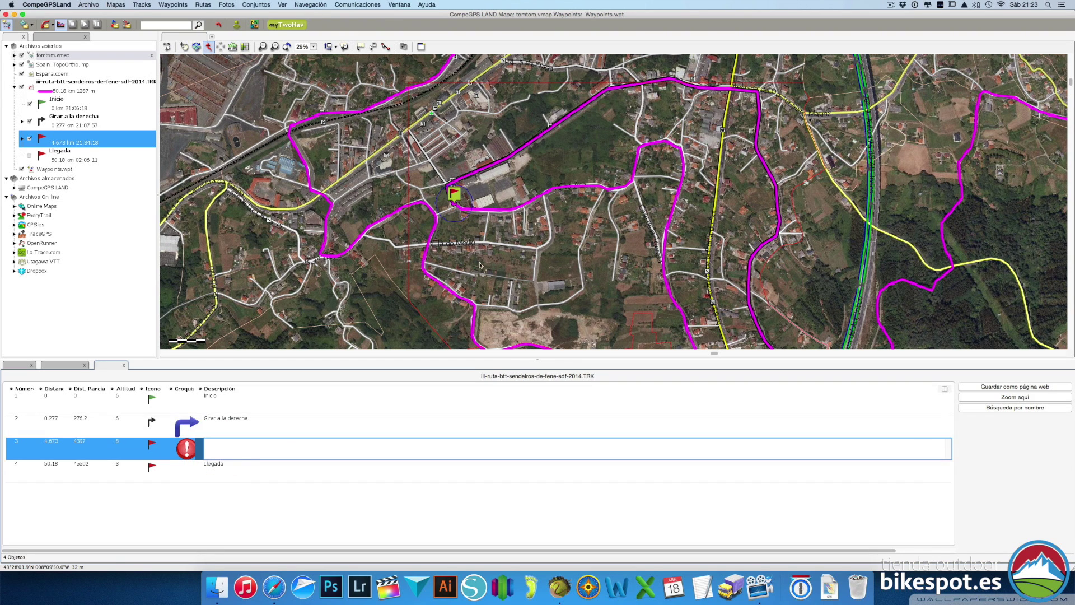
click(507, 162)
right_click(507, 161)
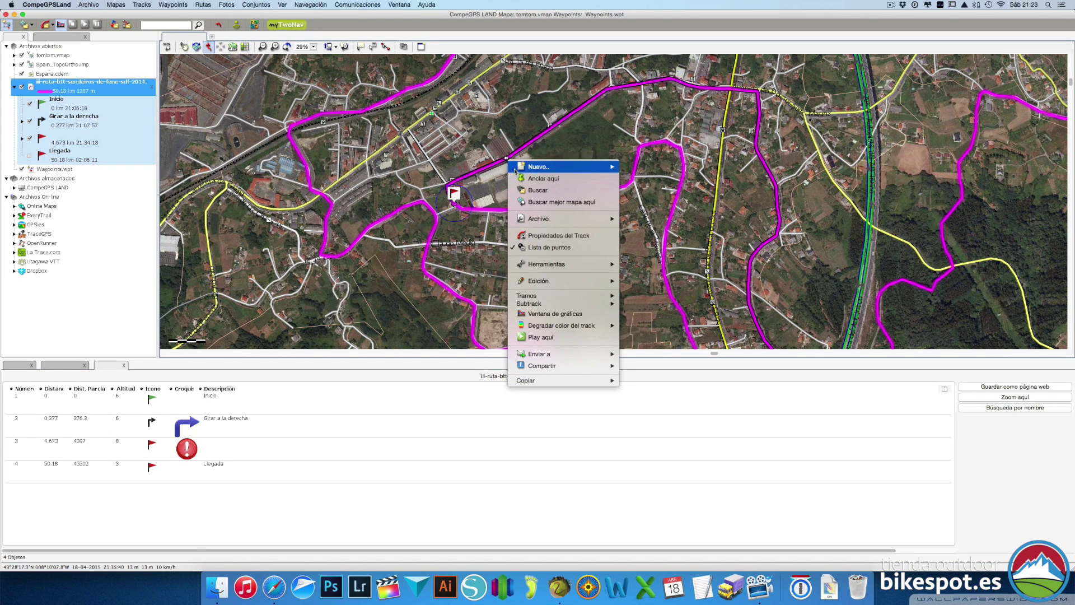
mouse_move(592, 305)
click(633, 316)
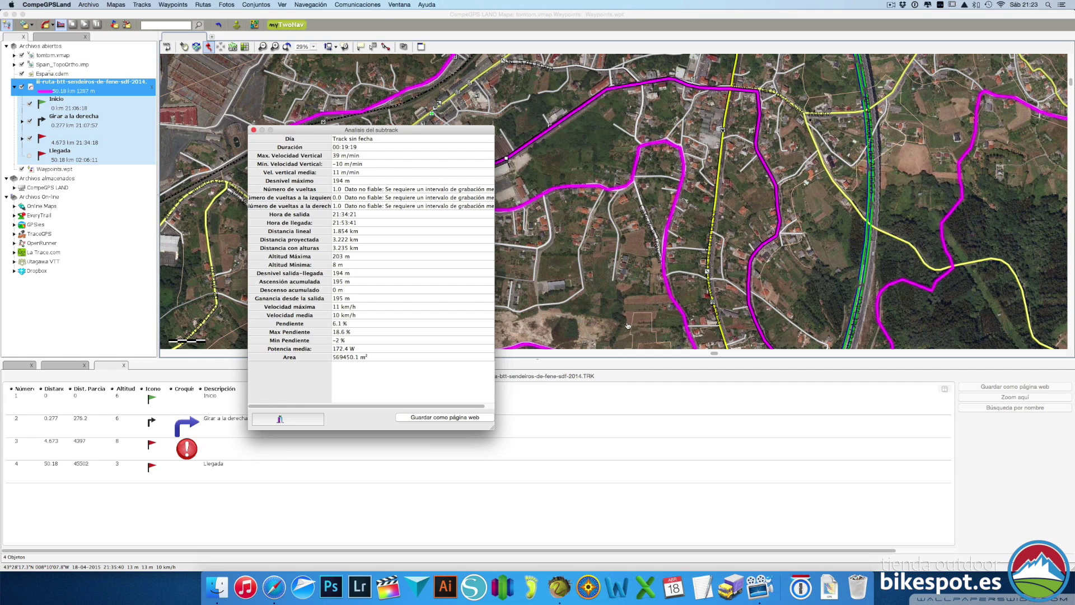
drag(428, 129, 868, 39)
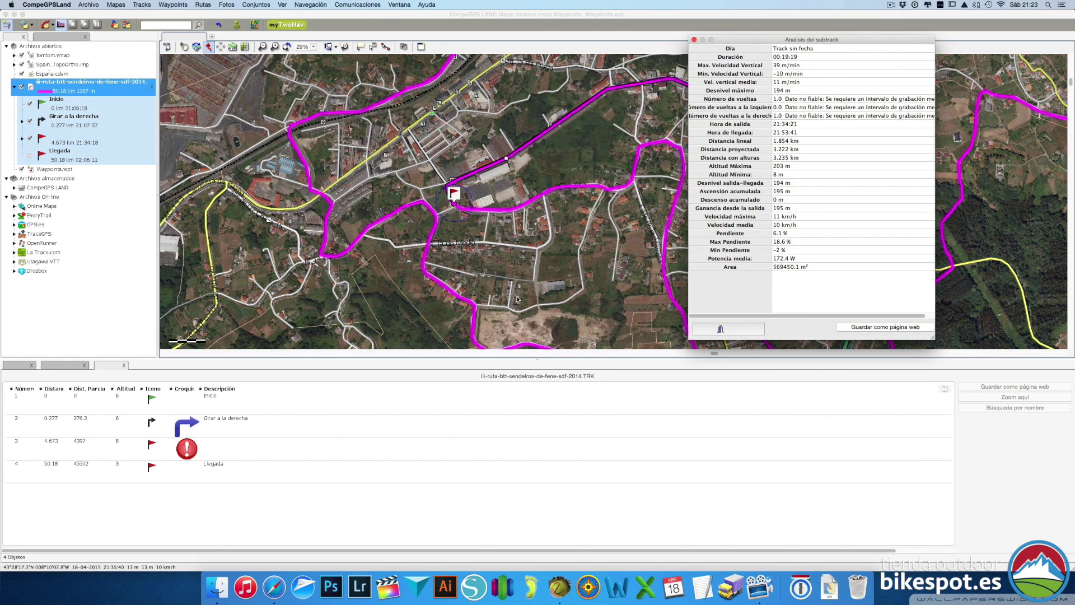
Enter "Inicio de subida" as the description of the 4.673 km roadbook point.
click(226, 448)
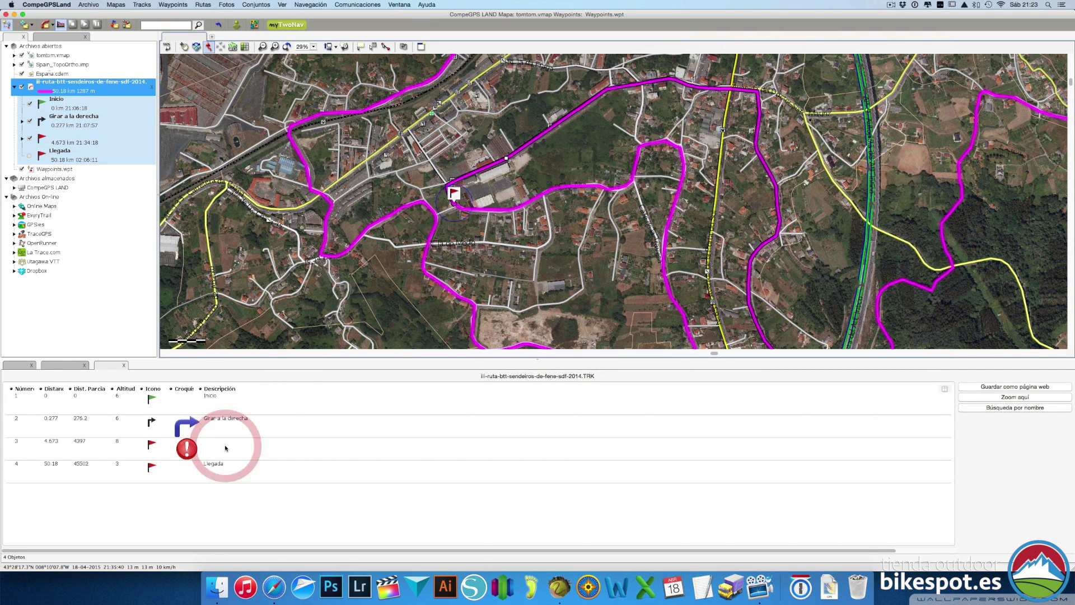
double_click(225, 447)
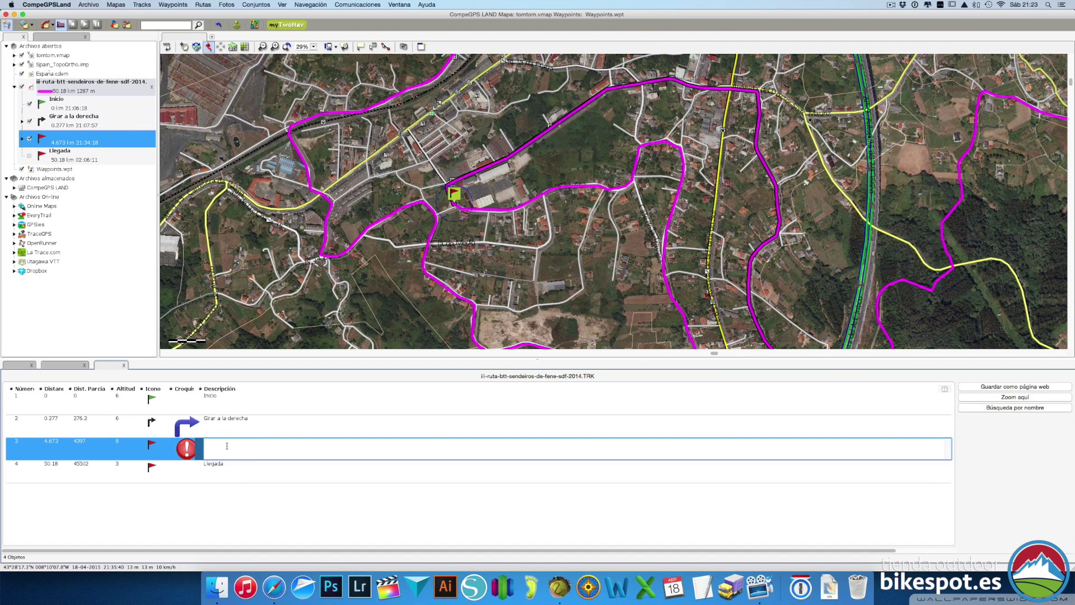
text(Inicio de u)
key(BackSpace)
text(subida)
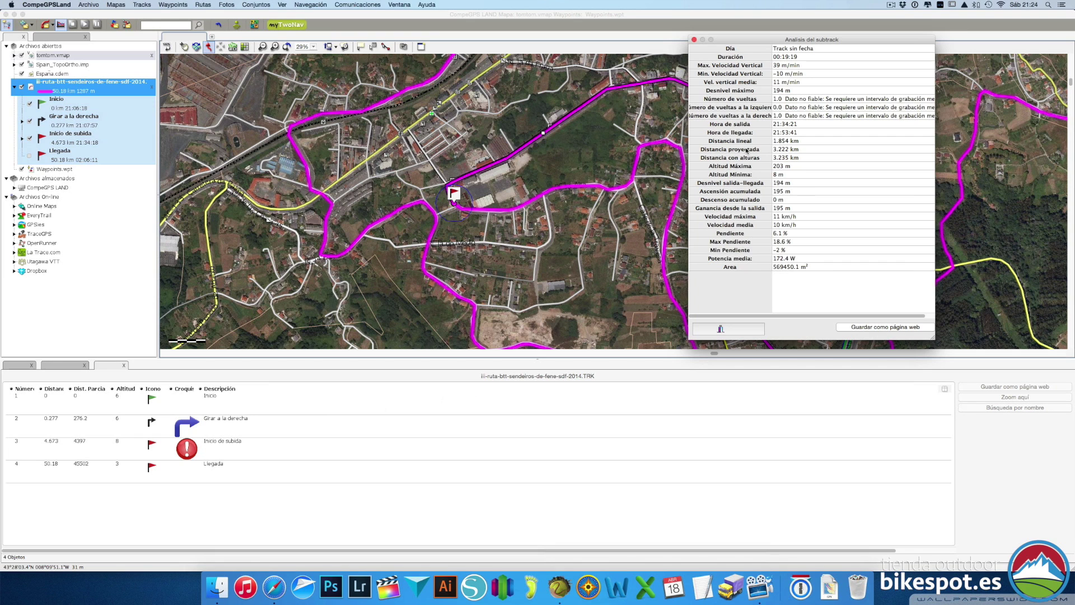
Consult the subtrack analysis and extend the 4.673 km point's description to "Inicio de subida 3225 al 6,1%".
drag(757, 39, 574, 42)
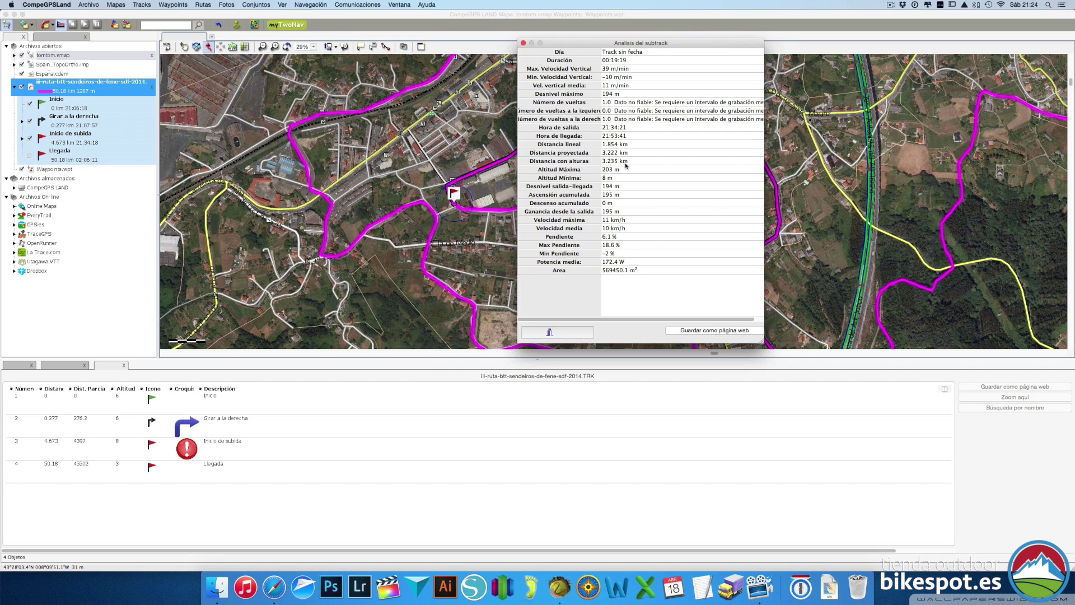
click(241, 443)
click(241, 443)
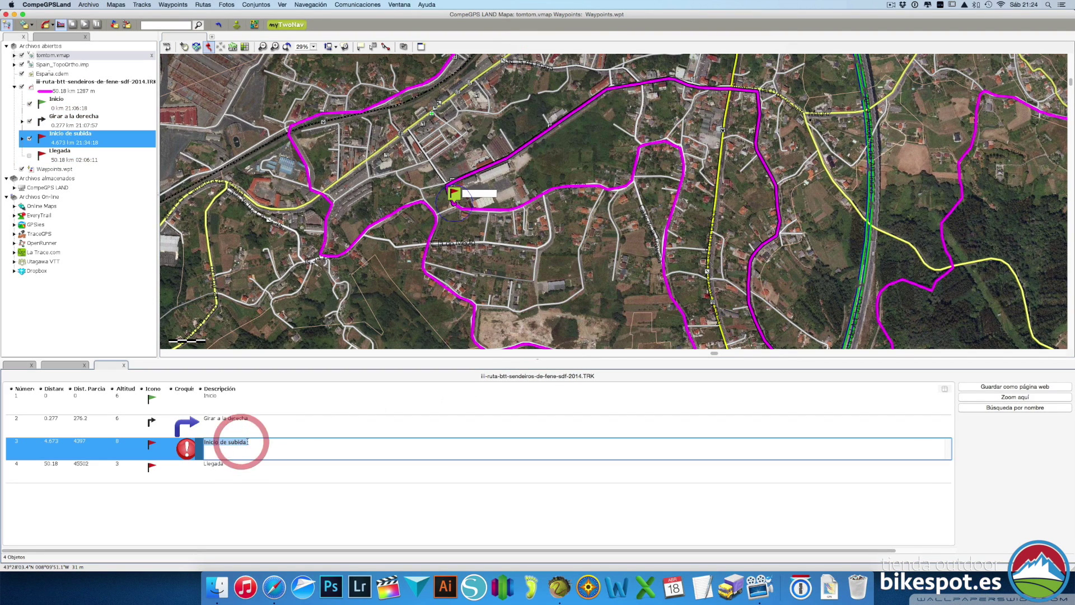
text(3225 al 6,1%)
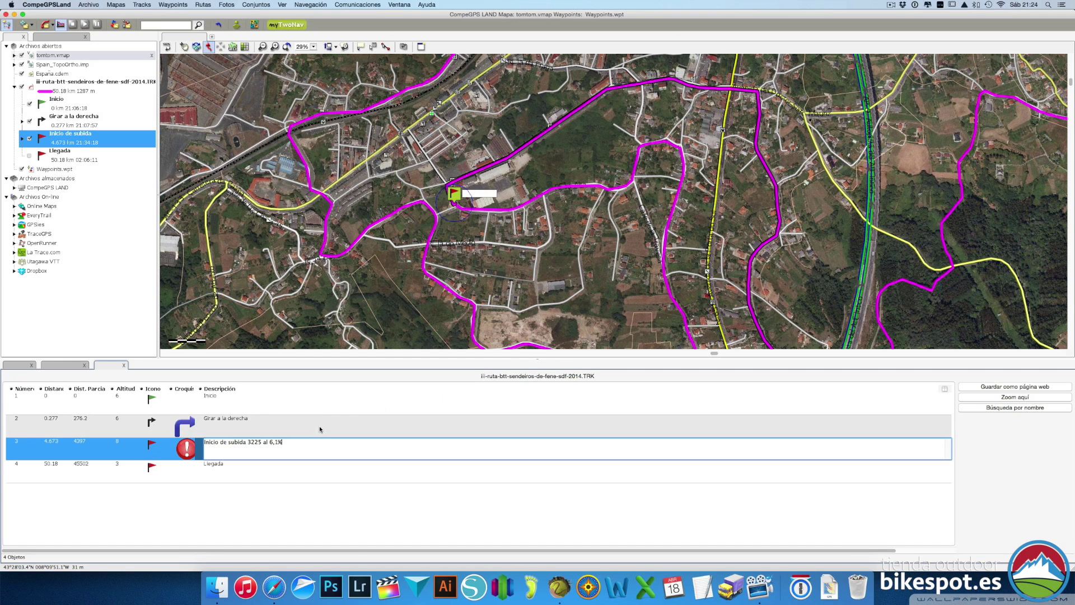
click(336, 477)
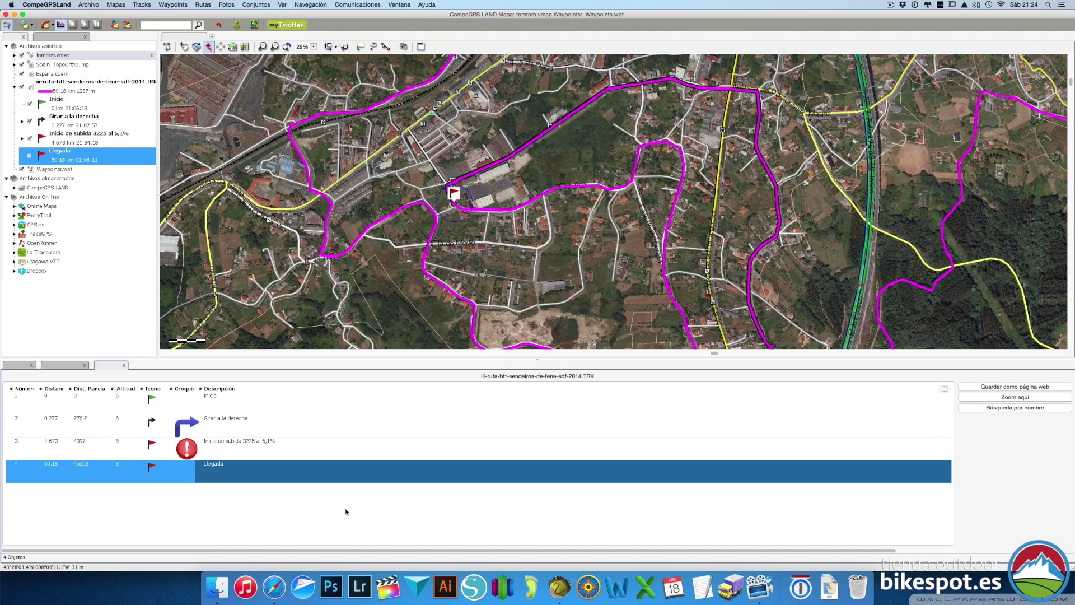
Check the roadbook points on the elevation graph, and close the graph and list windows to enlarge the map.
click(20, 366)
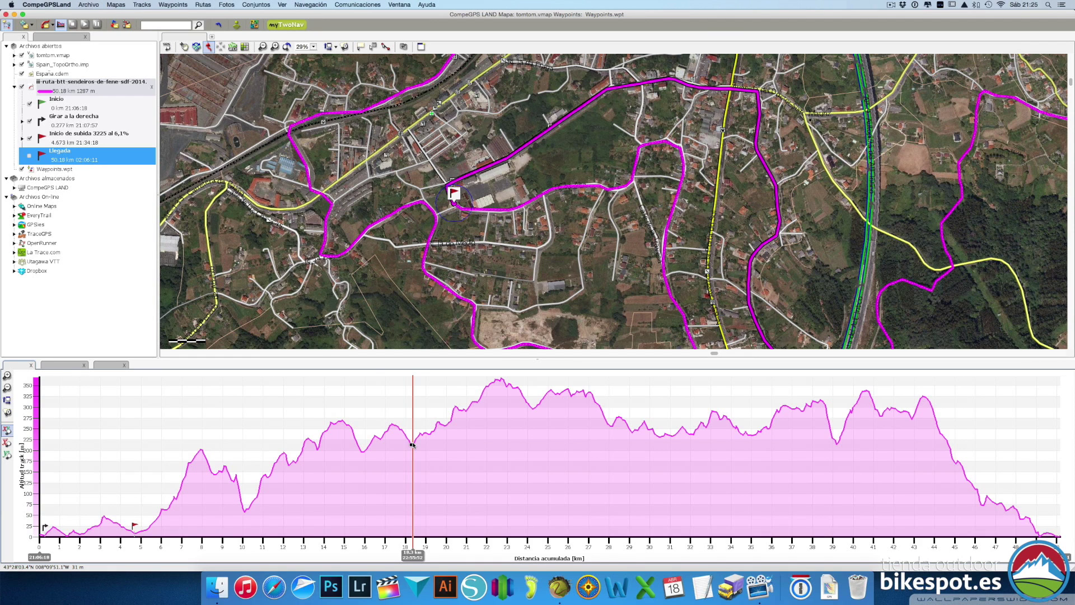
click(109, 366)
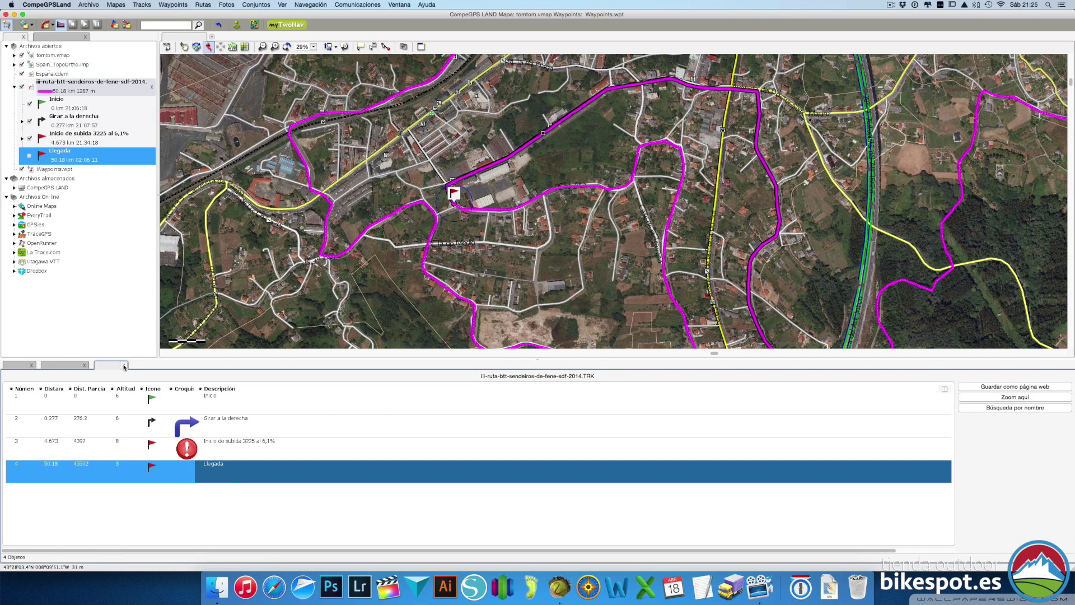
click(124, 365)
click(84, 366)
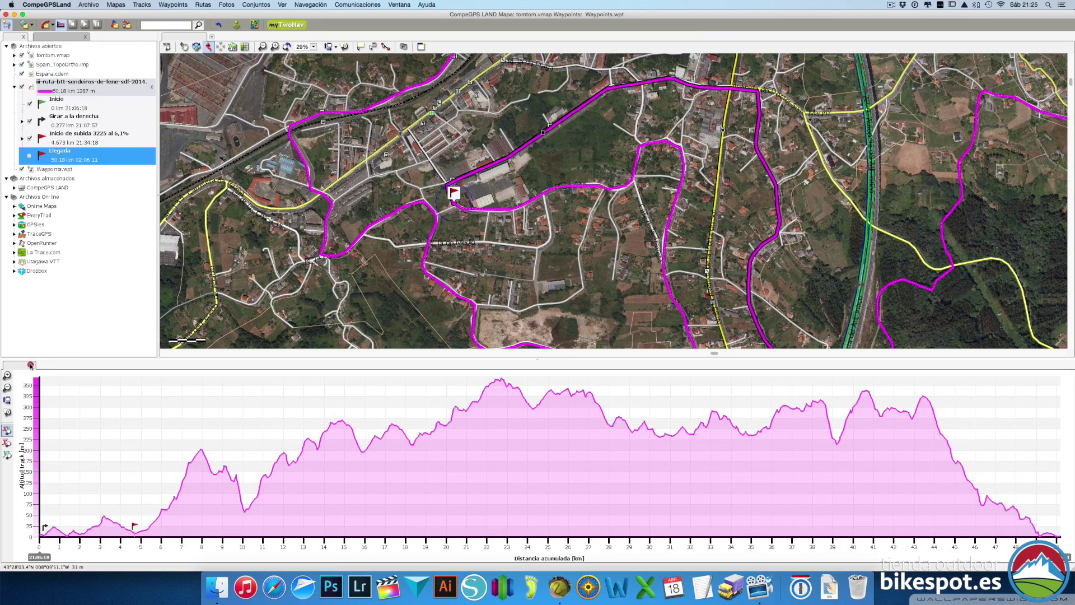
click(32, 365)
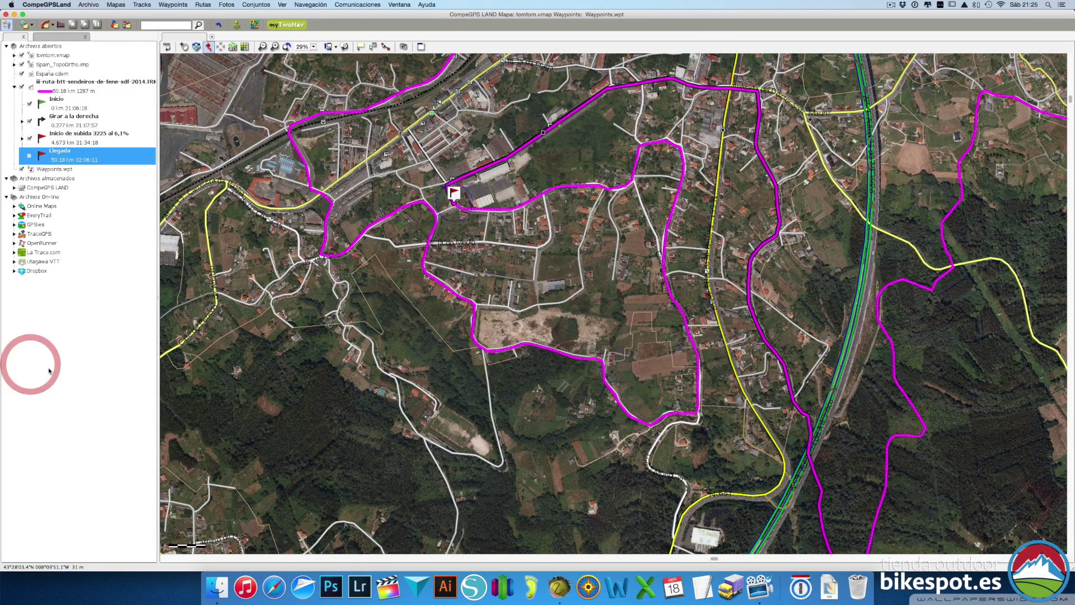
Open the properties of the "Girar a la derecha" roadbook point.
click(75, 127)
right_click(76, 123)
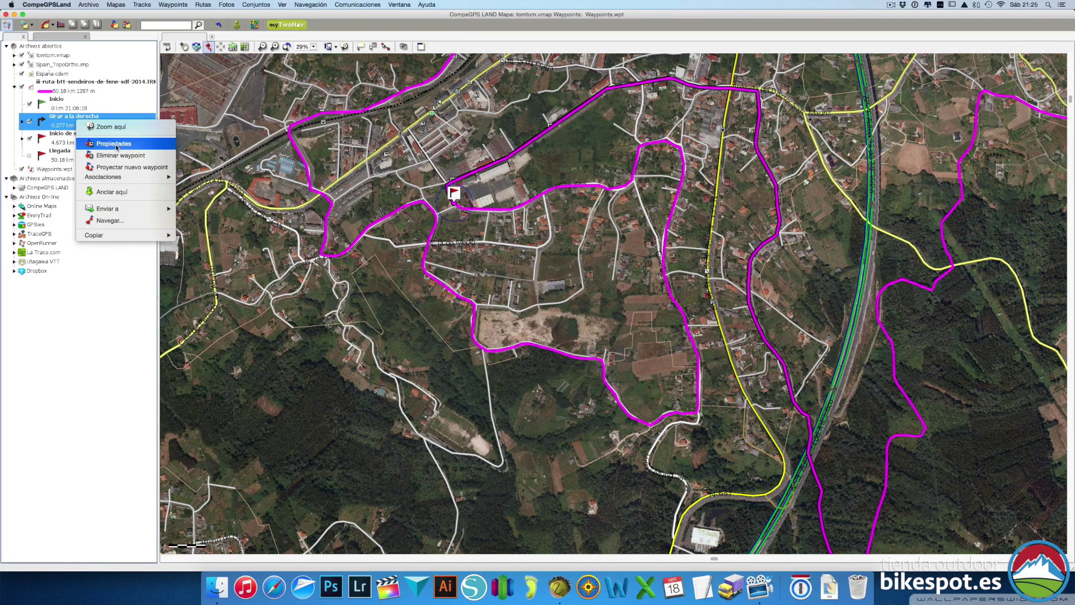
click(115, 145)
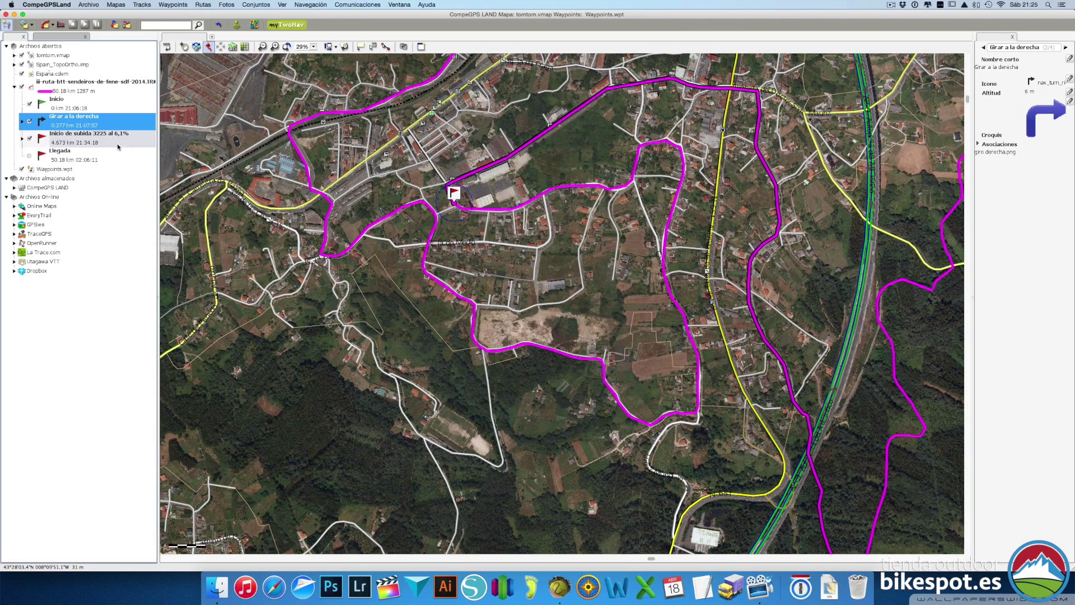
Attach the audio file "Girar a la derecha.wav" as the second association of the right-turn roadbook point and close its properties.
click(978, 145)
click(978, 146)
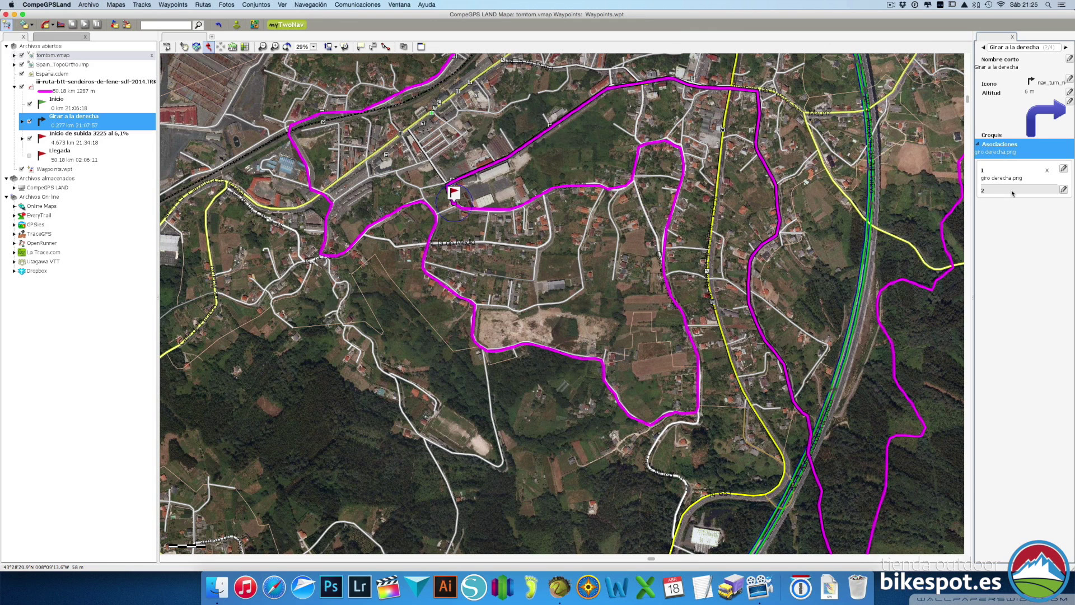
click(1063, 190)
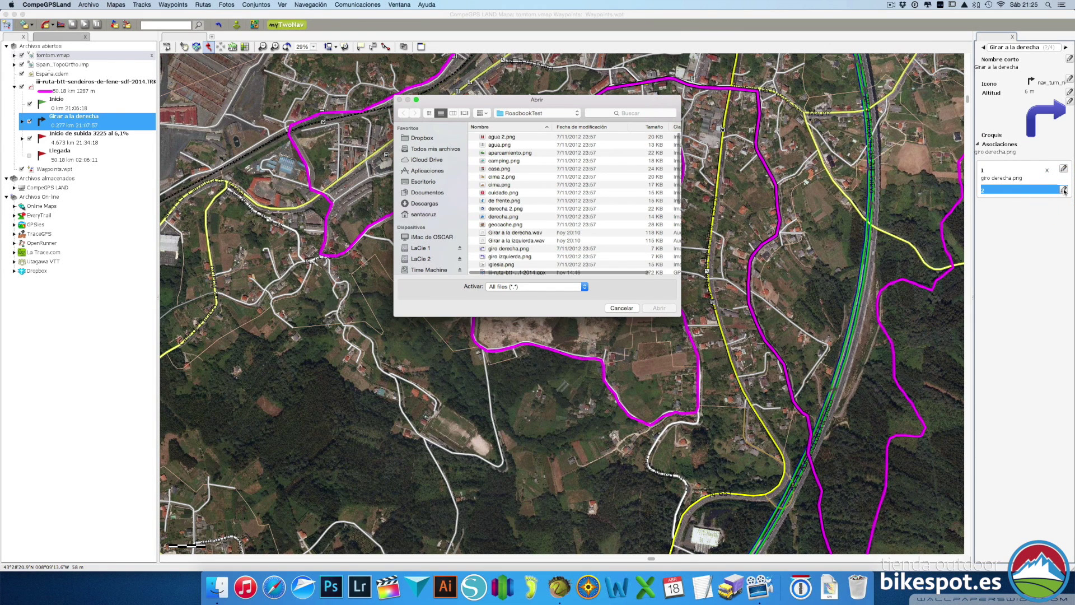
click(515, 234)
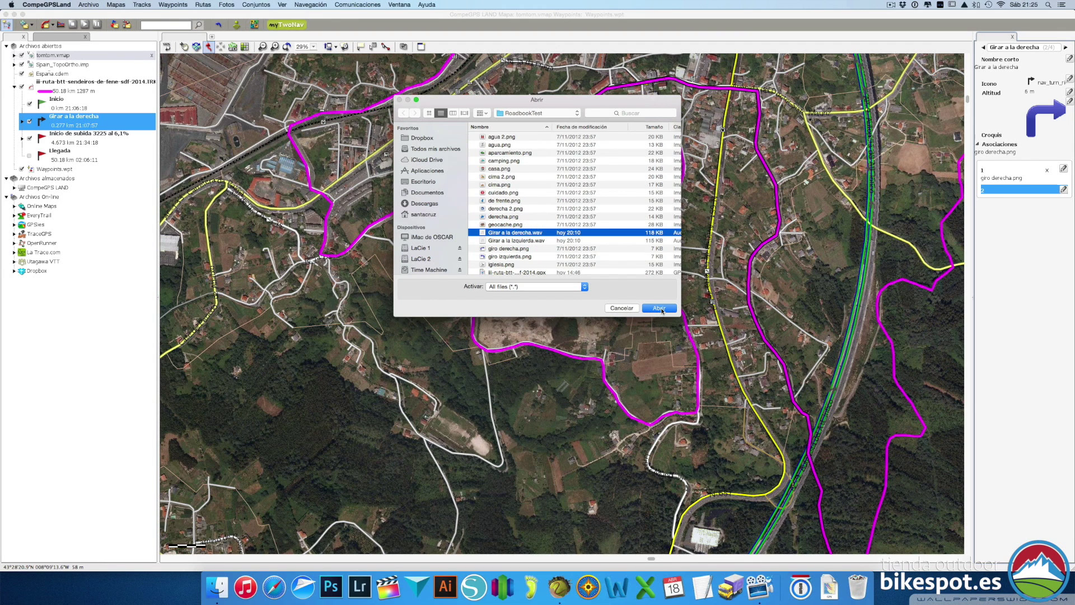
click(660, 308)
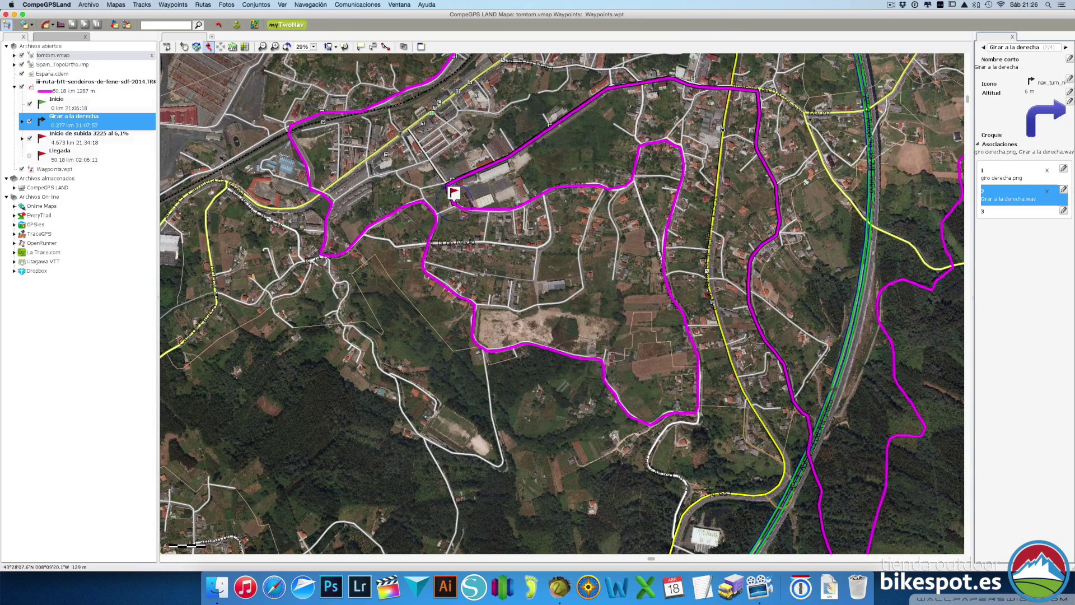
click(1012, 36)
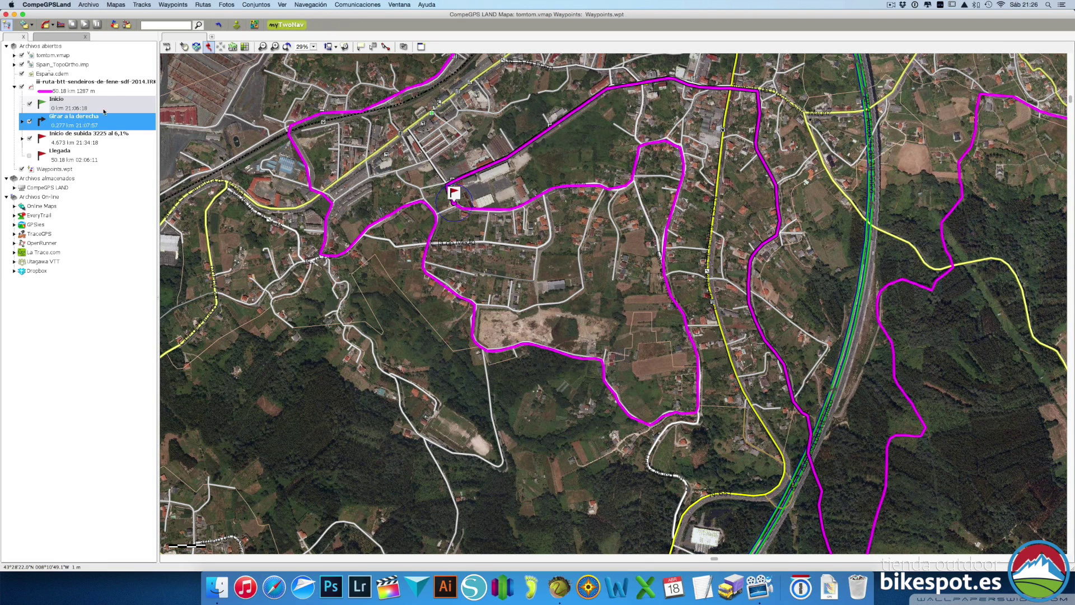
Save the iii-ruta-btt-sendeiros-de-fene-sdf-2014 track with its roadbook points to its existing file.
click(115, 85)
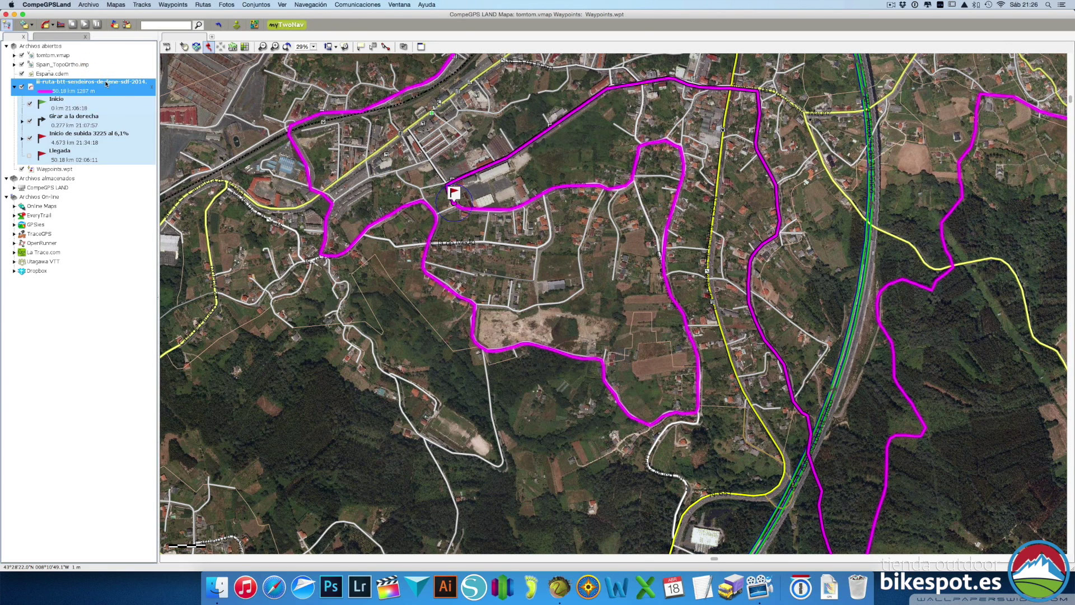
right_click(114, 87)
mouse_move(125, 103)
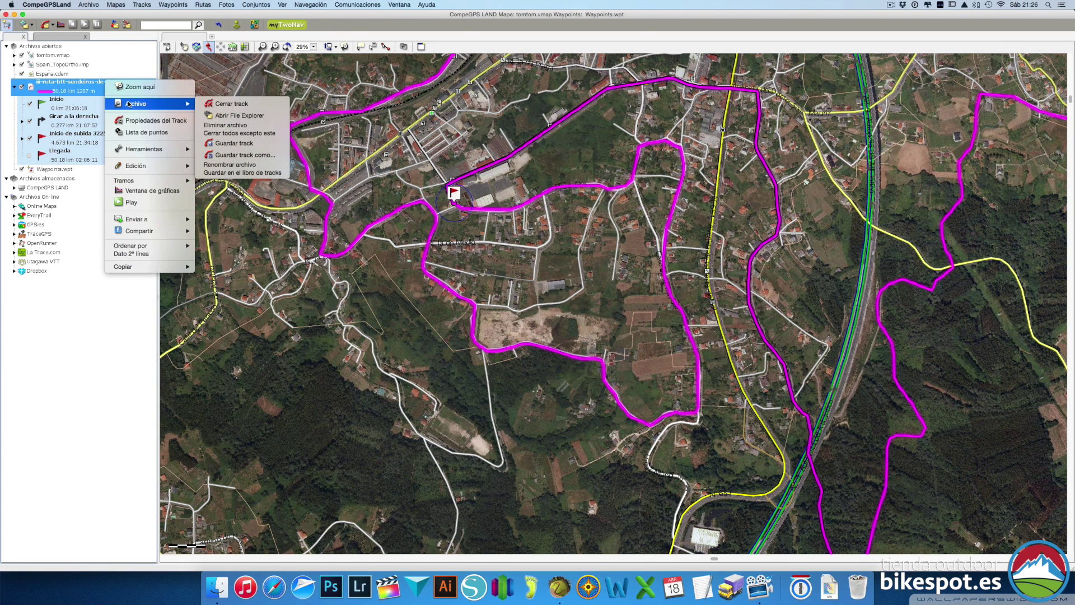
click(233, 144)
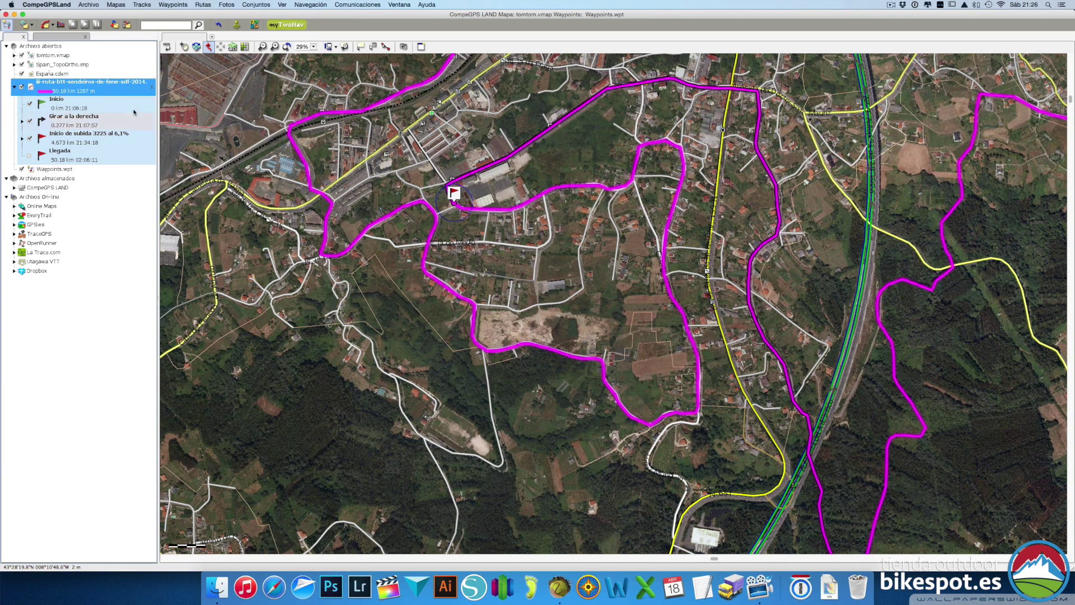
Save a copy of the track in the Tracks (*.BTRK) format in the RoadbookTest folder.
right_click(120, 83)
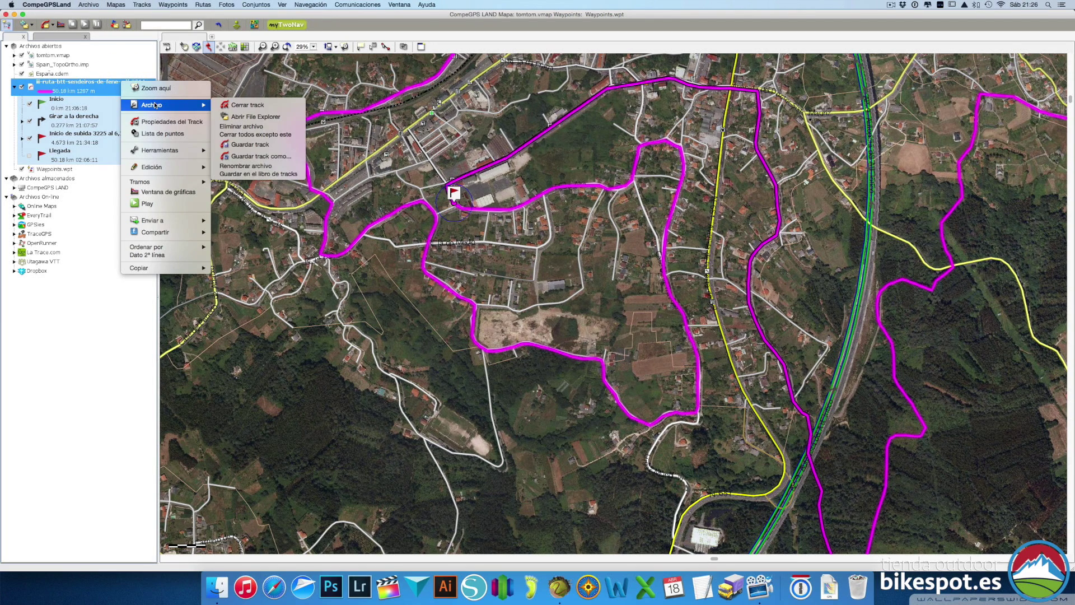
click(240, 157)
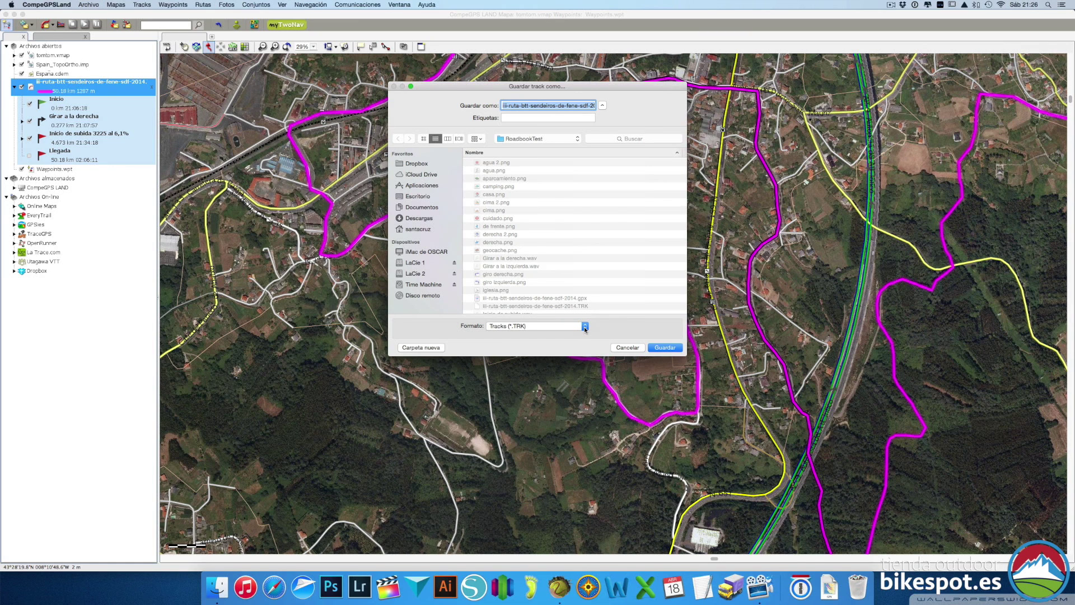
click(584, 327)
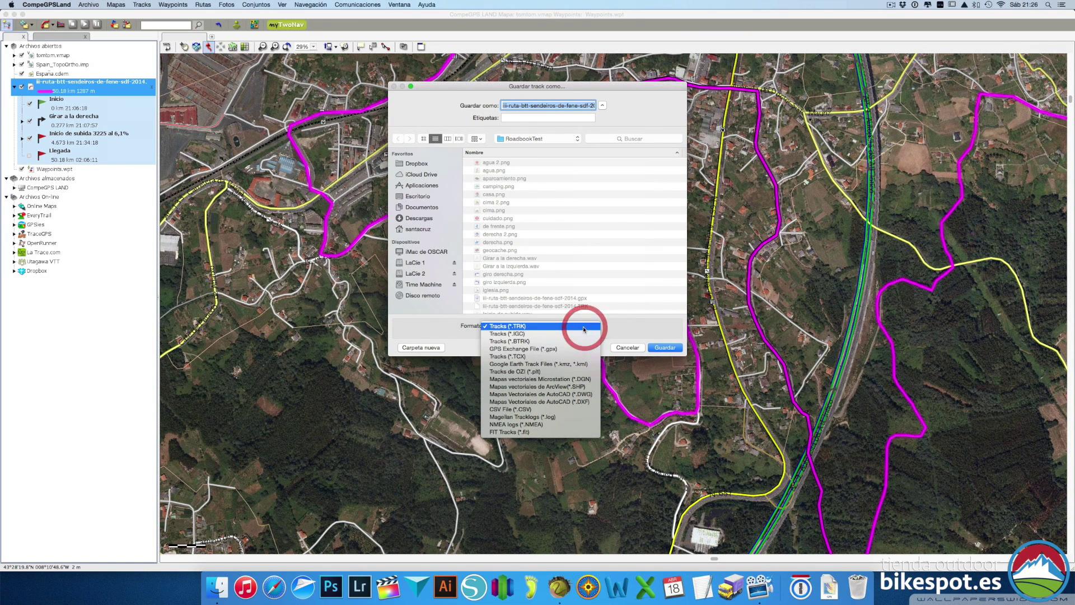
click(513, 342)
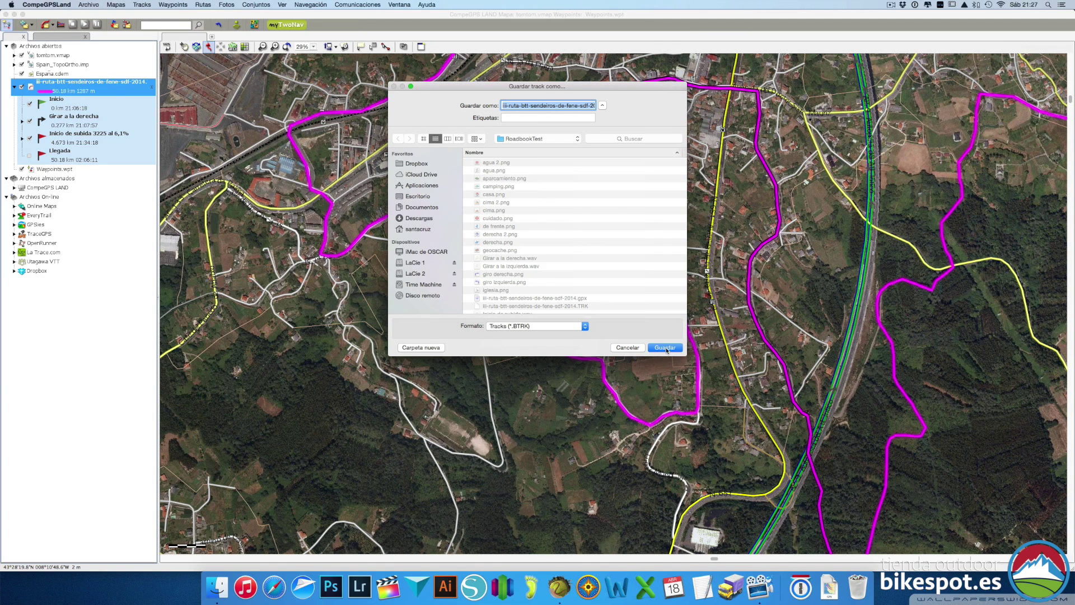
click(664, 348)
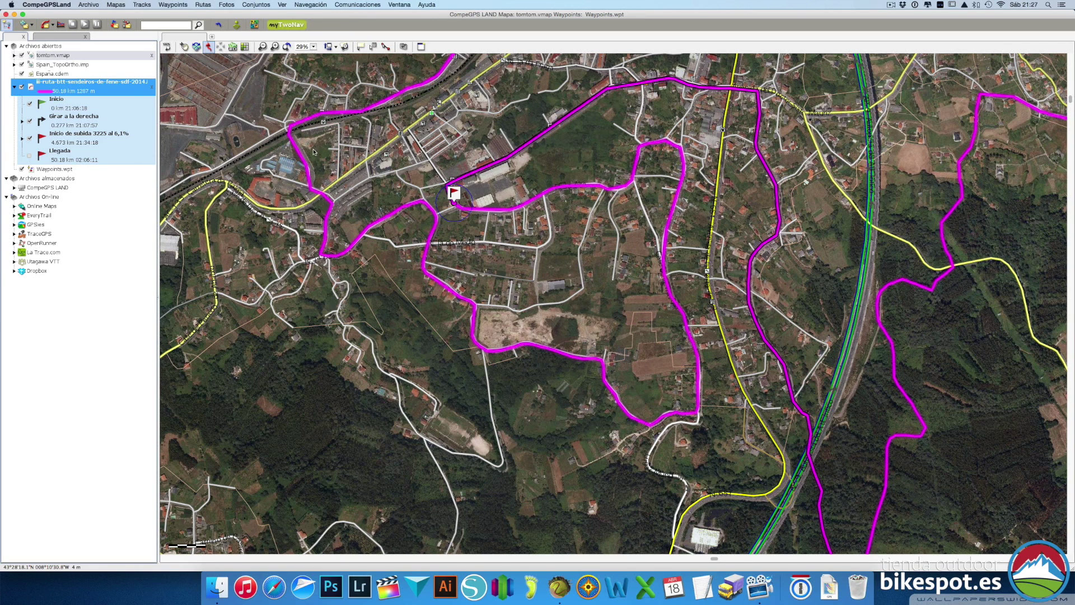
Show the available destinations for sending the track.
right_click(106, 87)
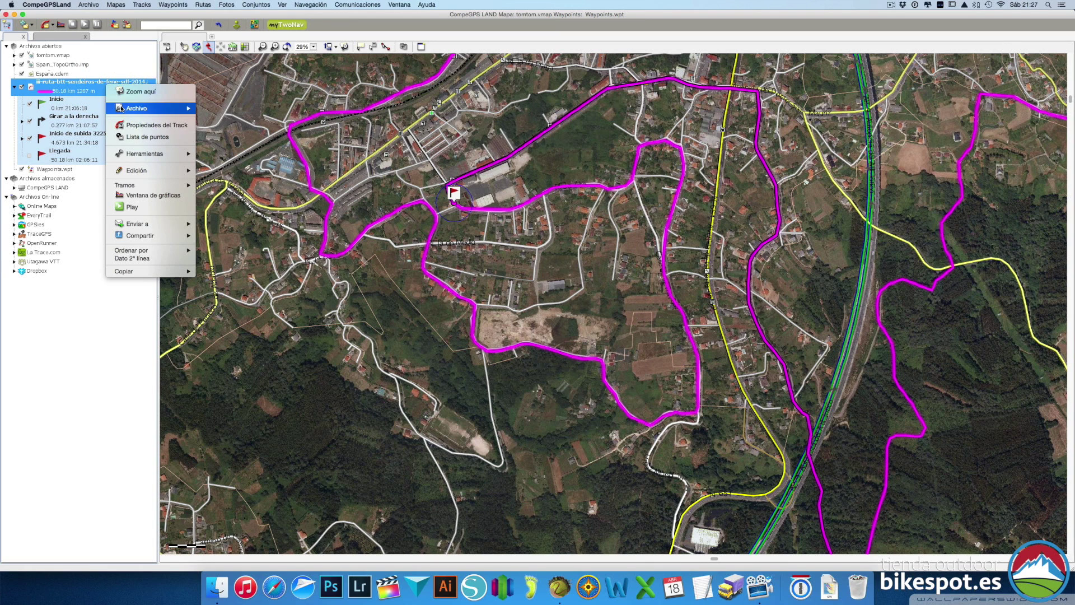
mouse_move(155, 225)
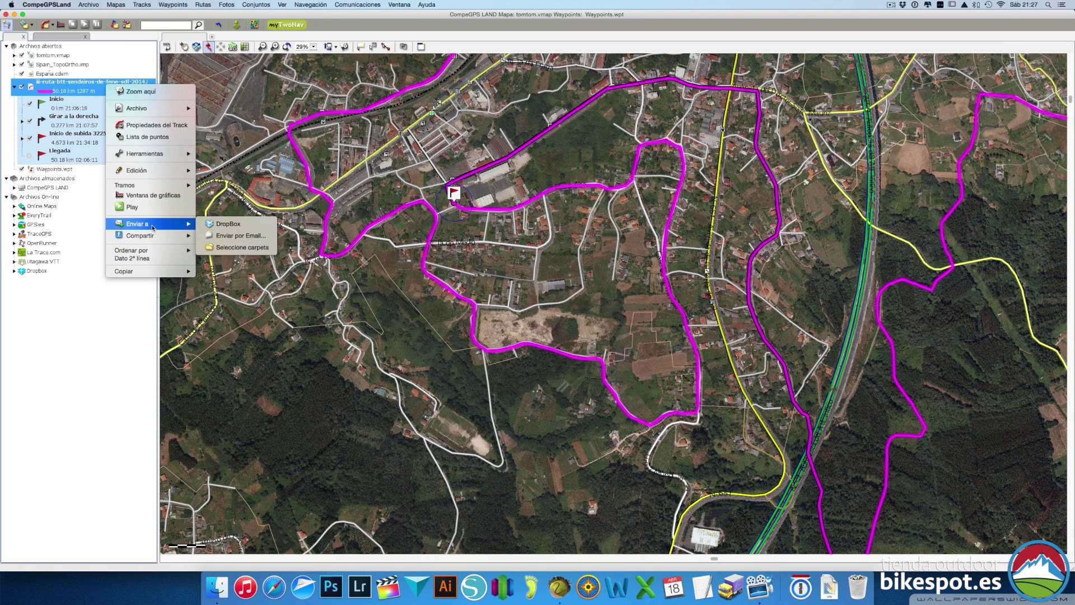